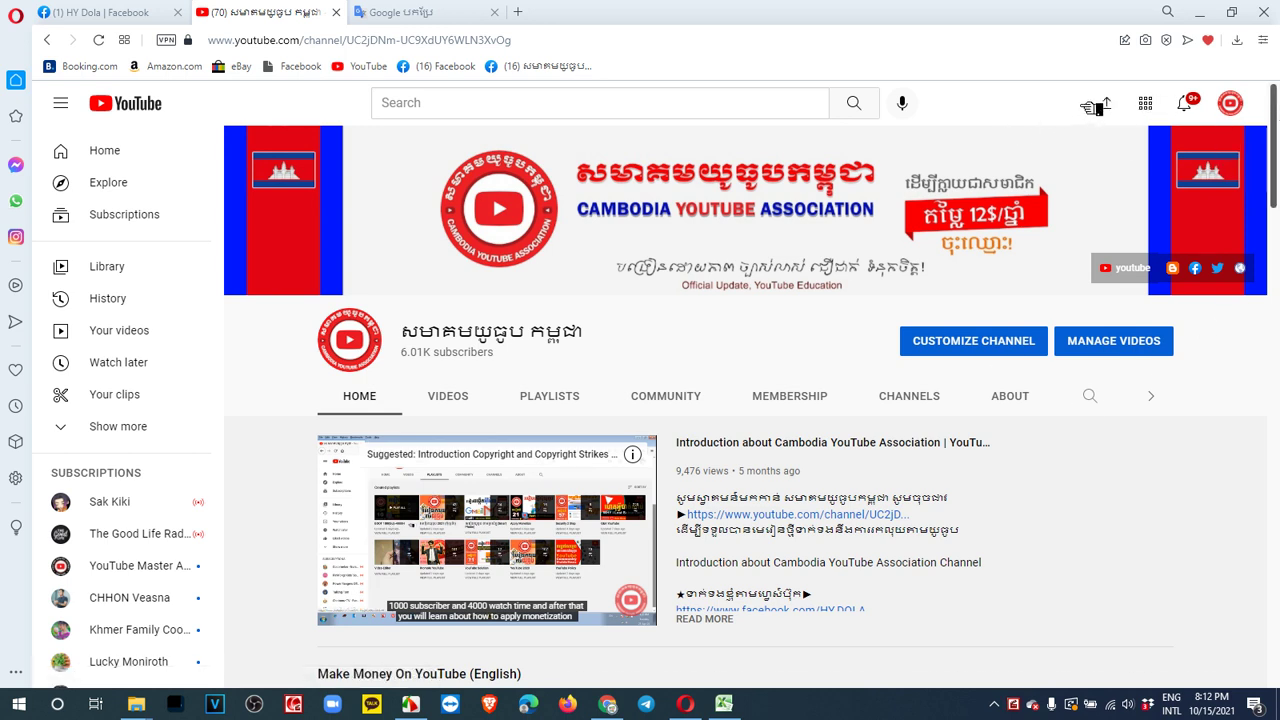
Step: Upload the video "How To Optomize Channel Customization Grow More View and Subscriber" from the Documents folder to the channel
left_click(1107, 104)
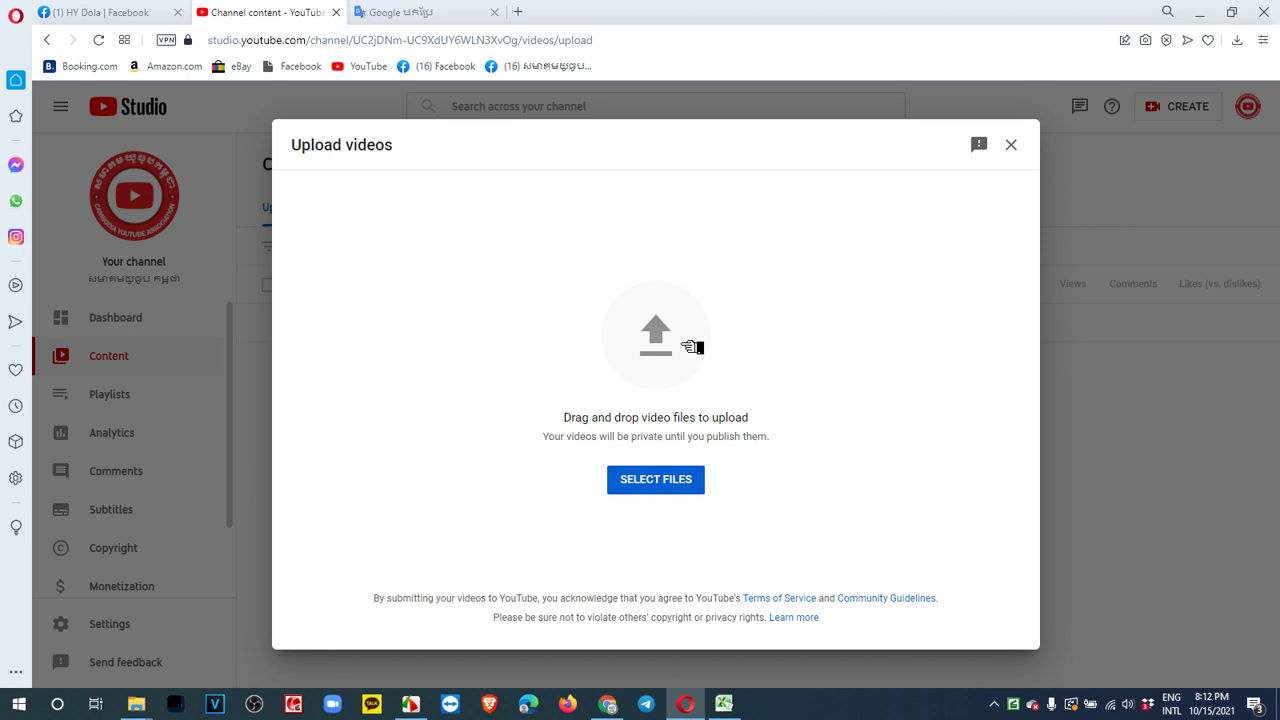
left_click(698, 347)
left_click(765, 585)
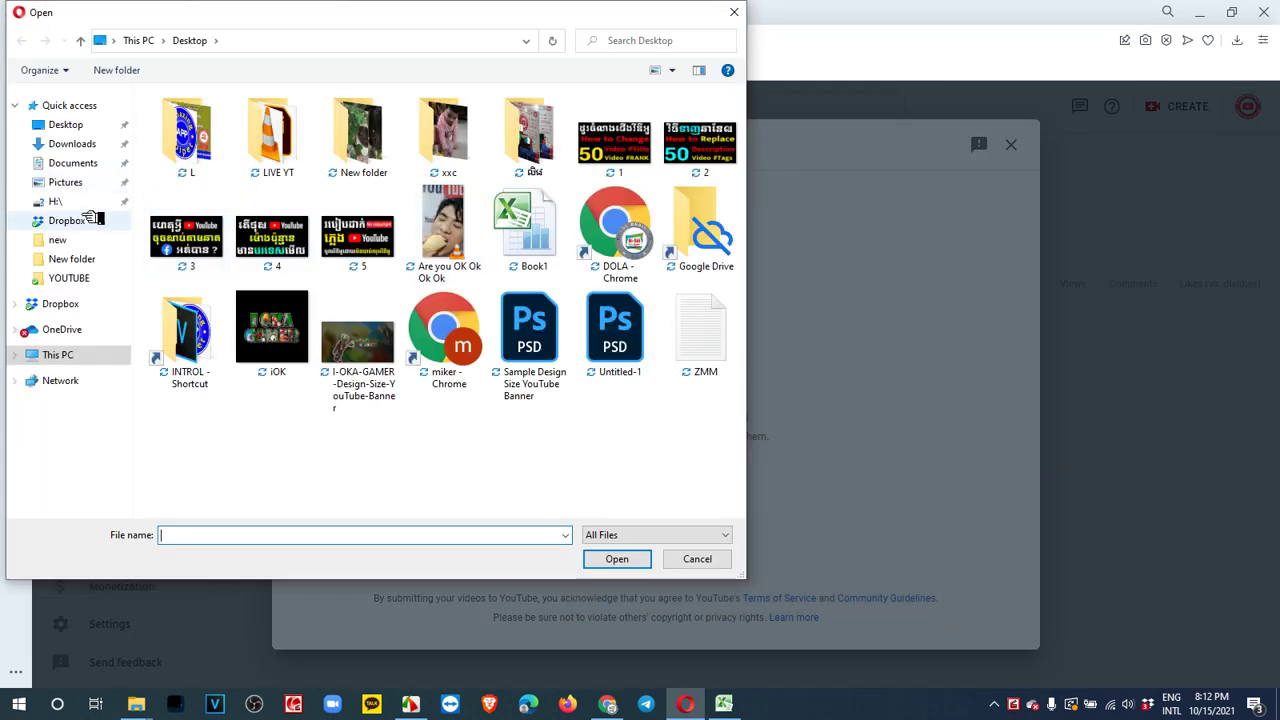
left_click(90, 163)
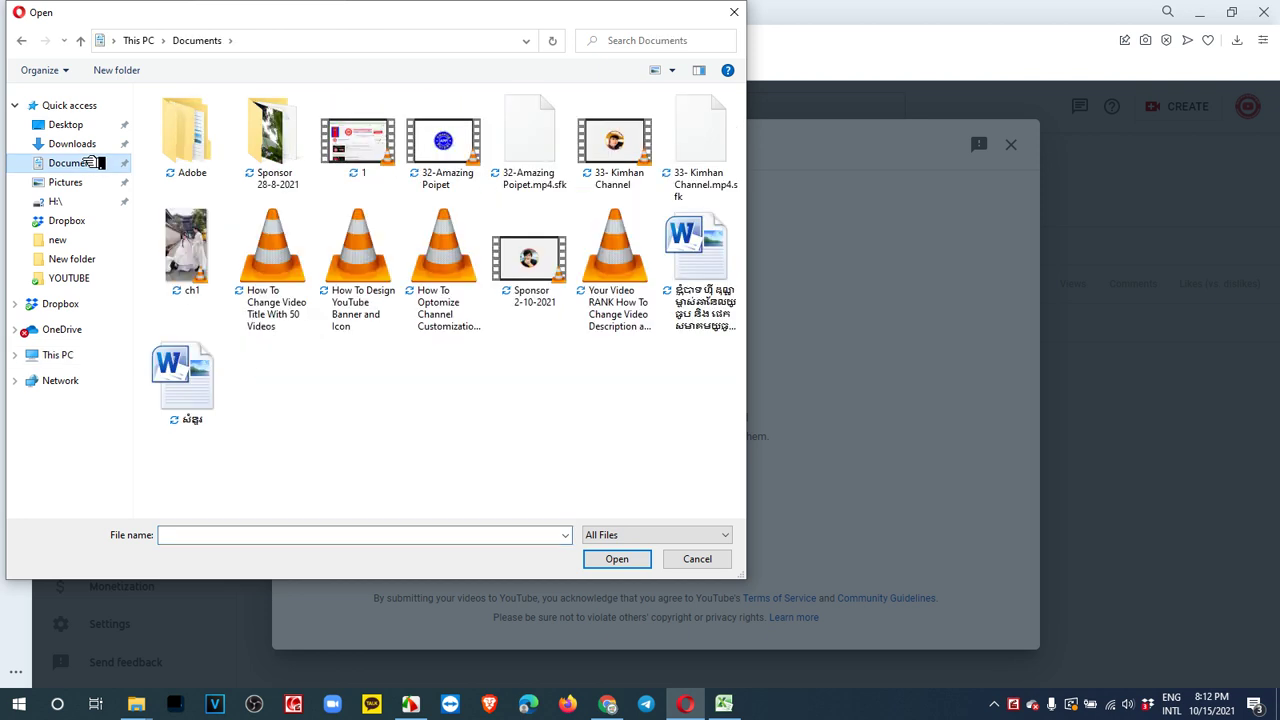
left_click(463, 255)
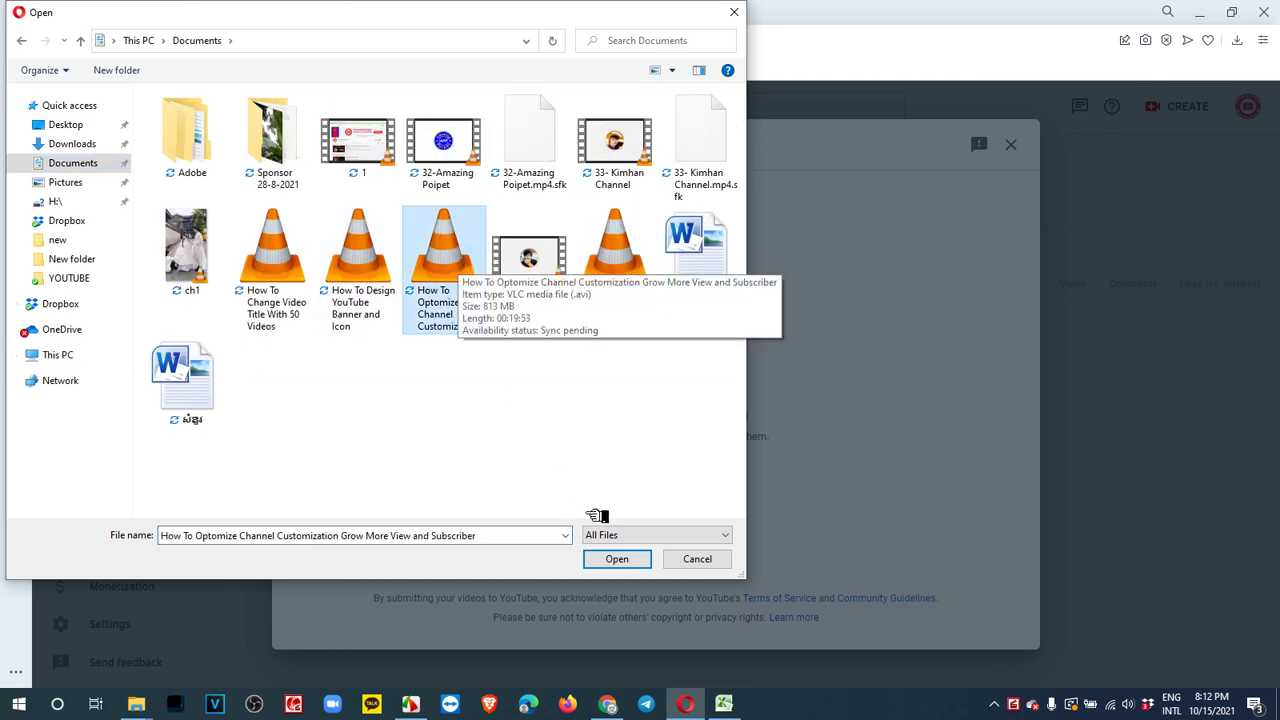
left_click(626, 558)
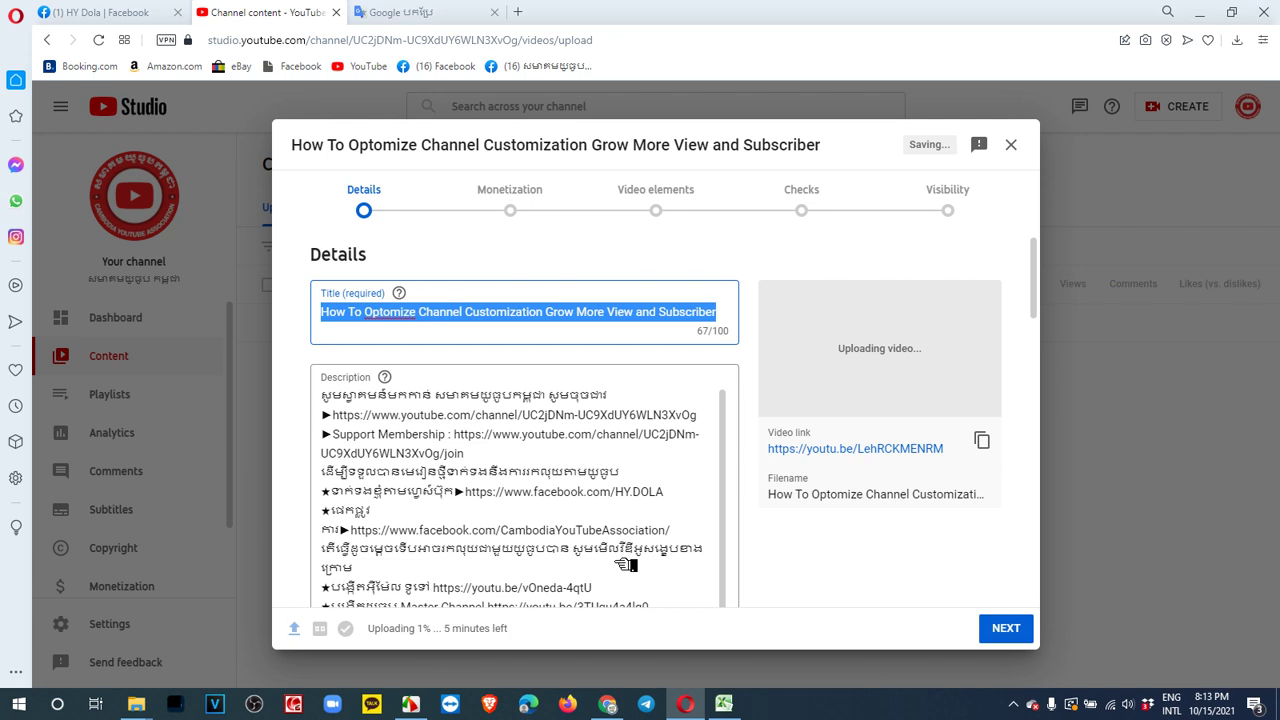
Step: Correct the misspelled word "Optomize" in the video title to "Optimize"
left_click(410, 312)
right_click(410, 312)
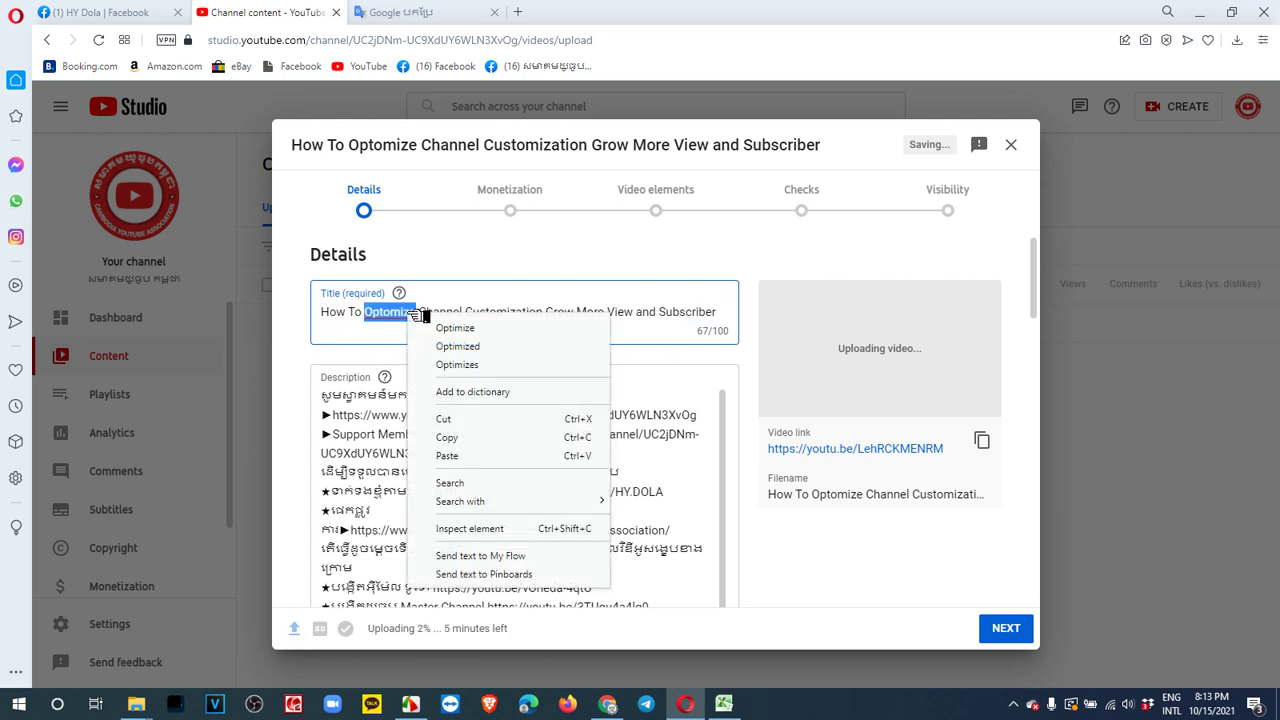
left_click(490, 330)
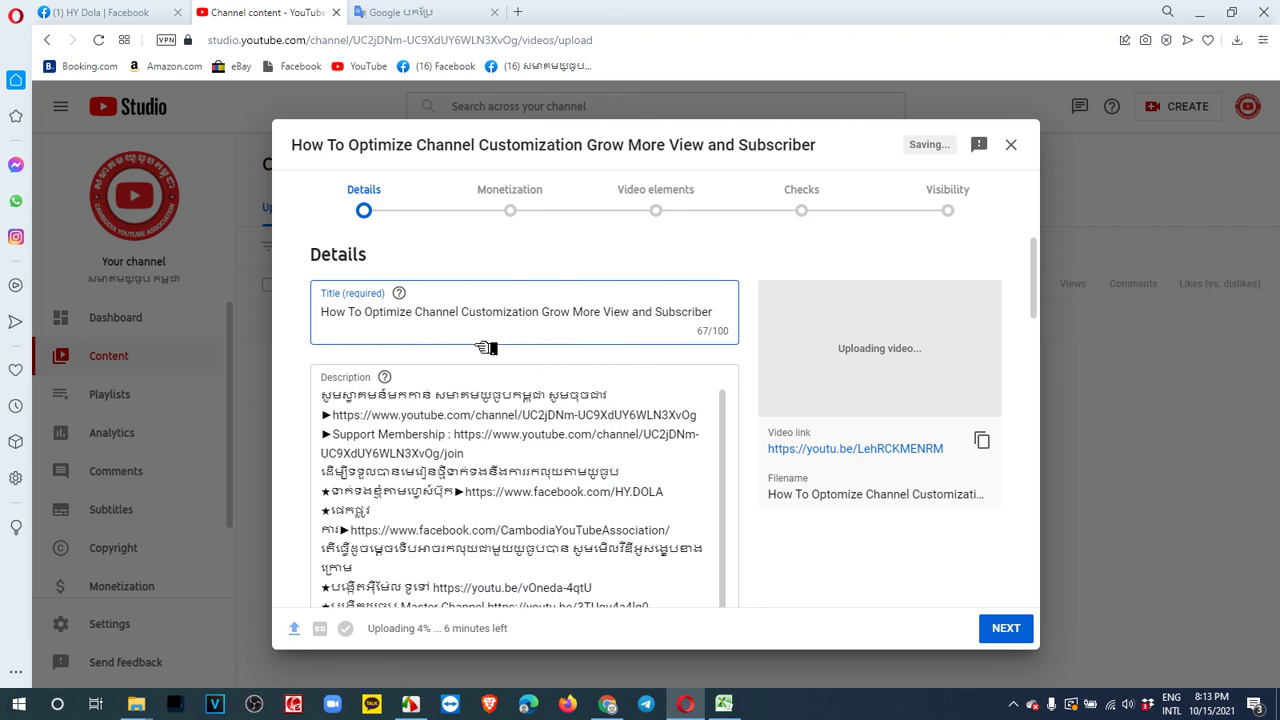
Step: Copy the full video title and paste it between new blank lines in the description, above the Facebook contact link
scroll(505, 397, "down", 1)
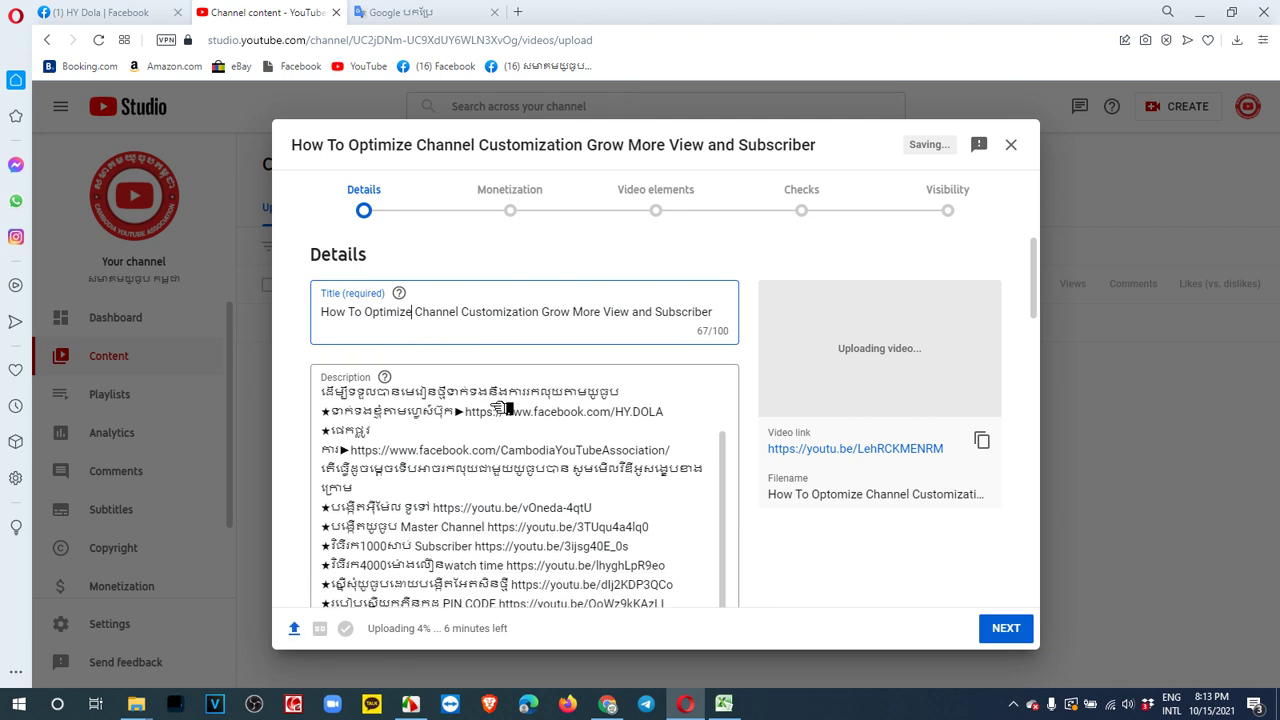
scroll(465, 497, "down", 1)
scroll(467, 497, "down", 6)
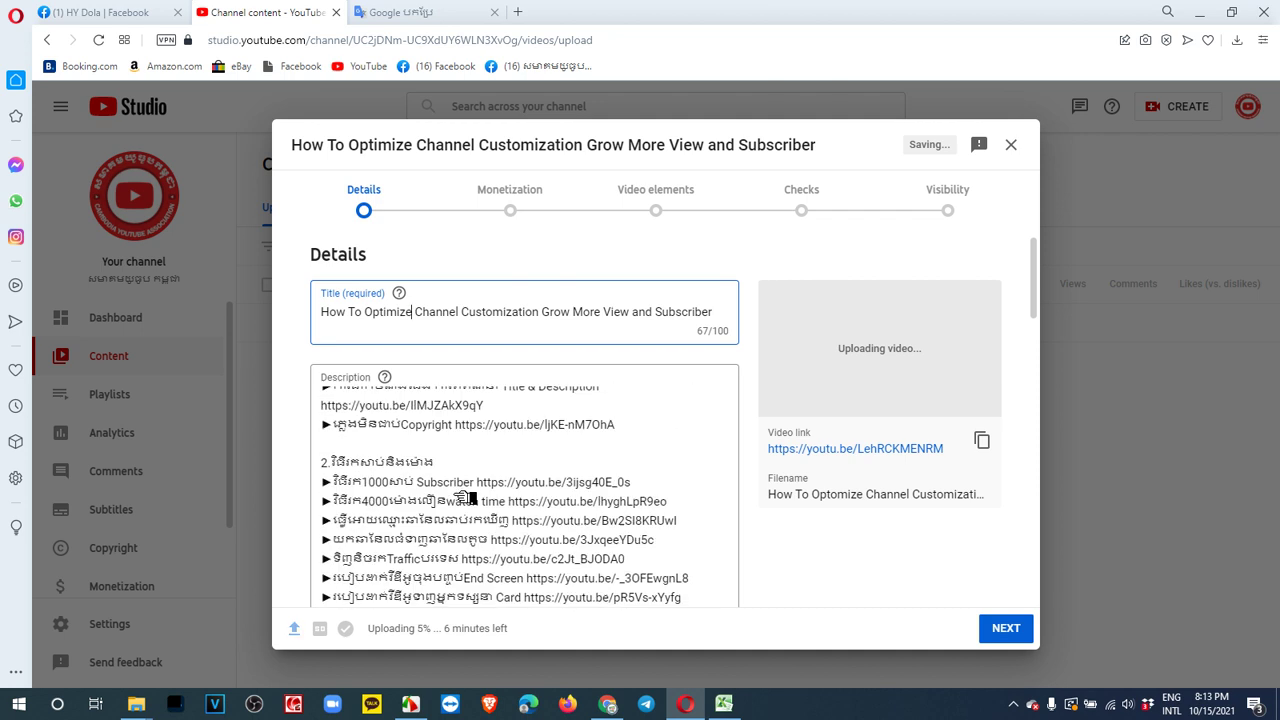
scroll(465, 495, "up", 8)
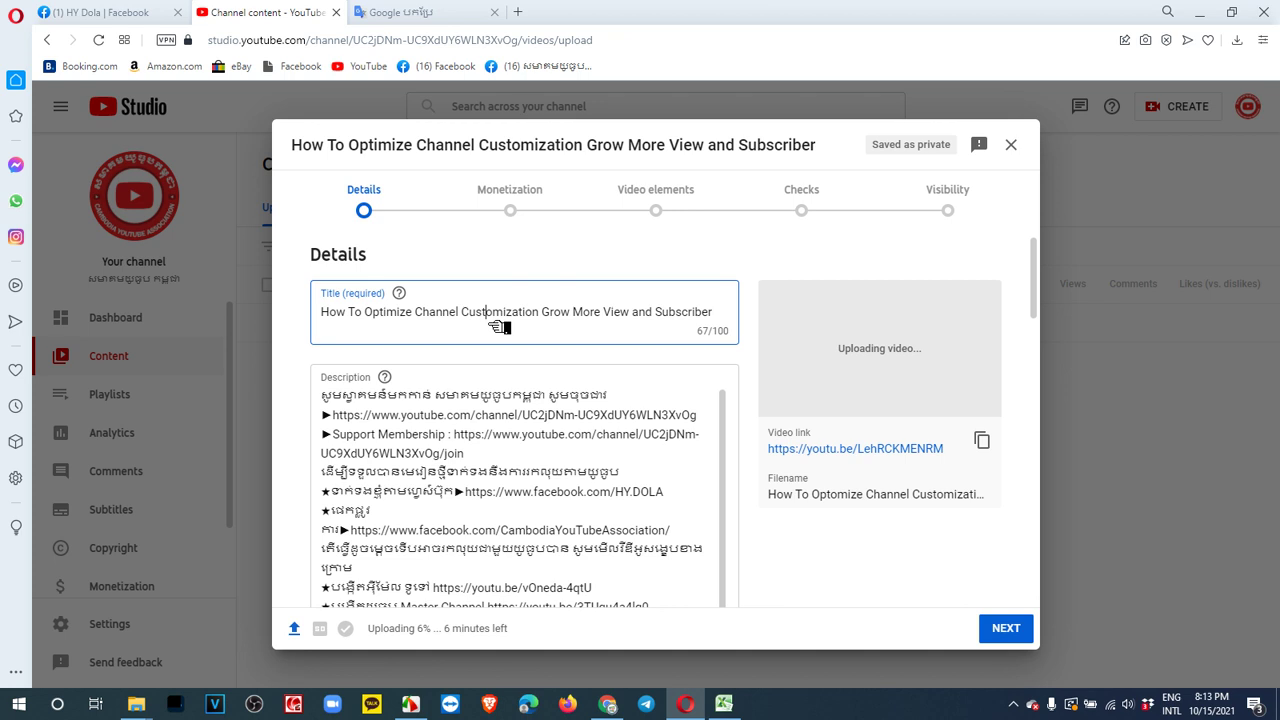
key("ctrl+a")
key("ctrl+c")
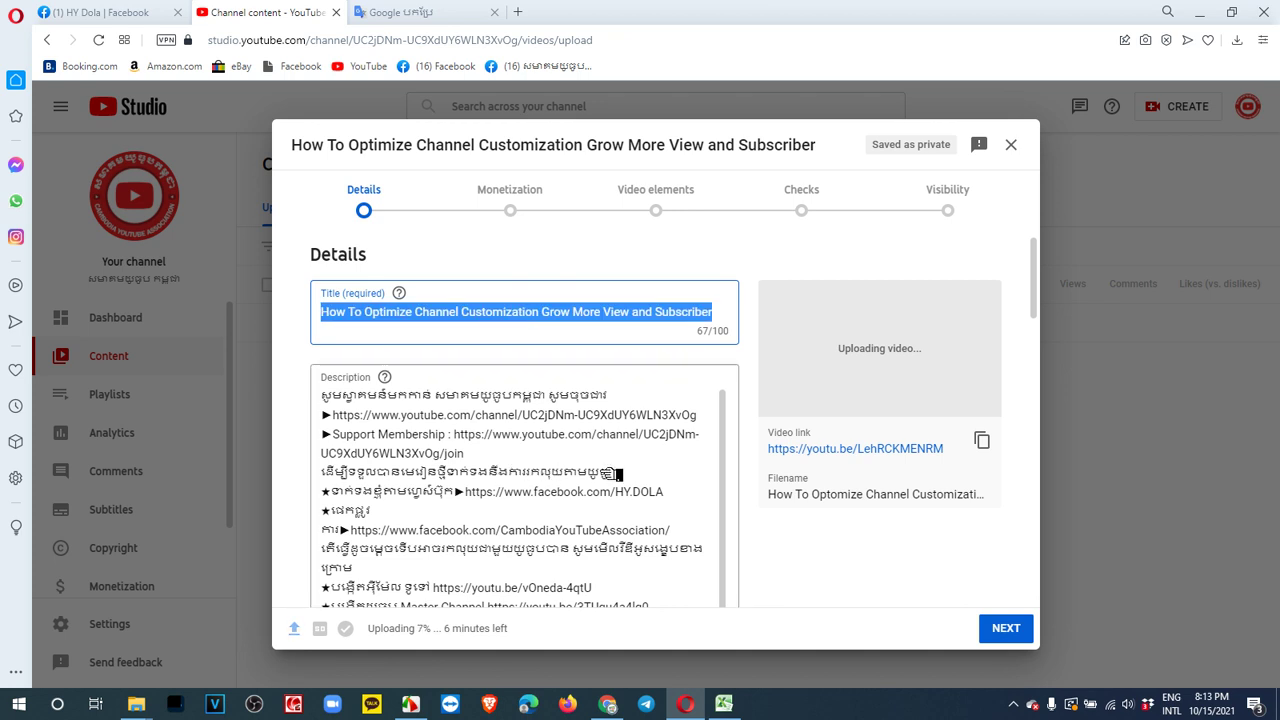
left_click(640, 475)
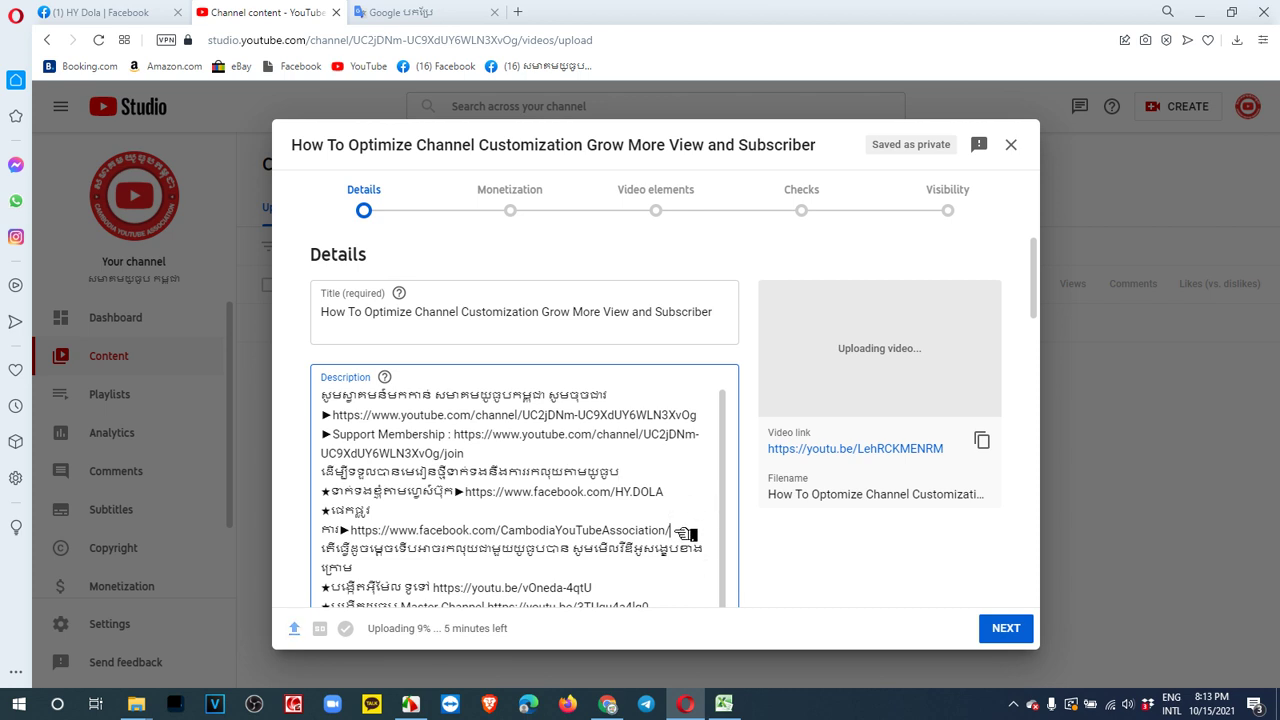
left_click(616, 460)
key("Return")
key("Return")
key("Return")
left_click(455, 506)
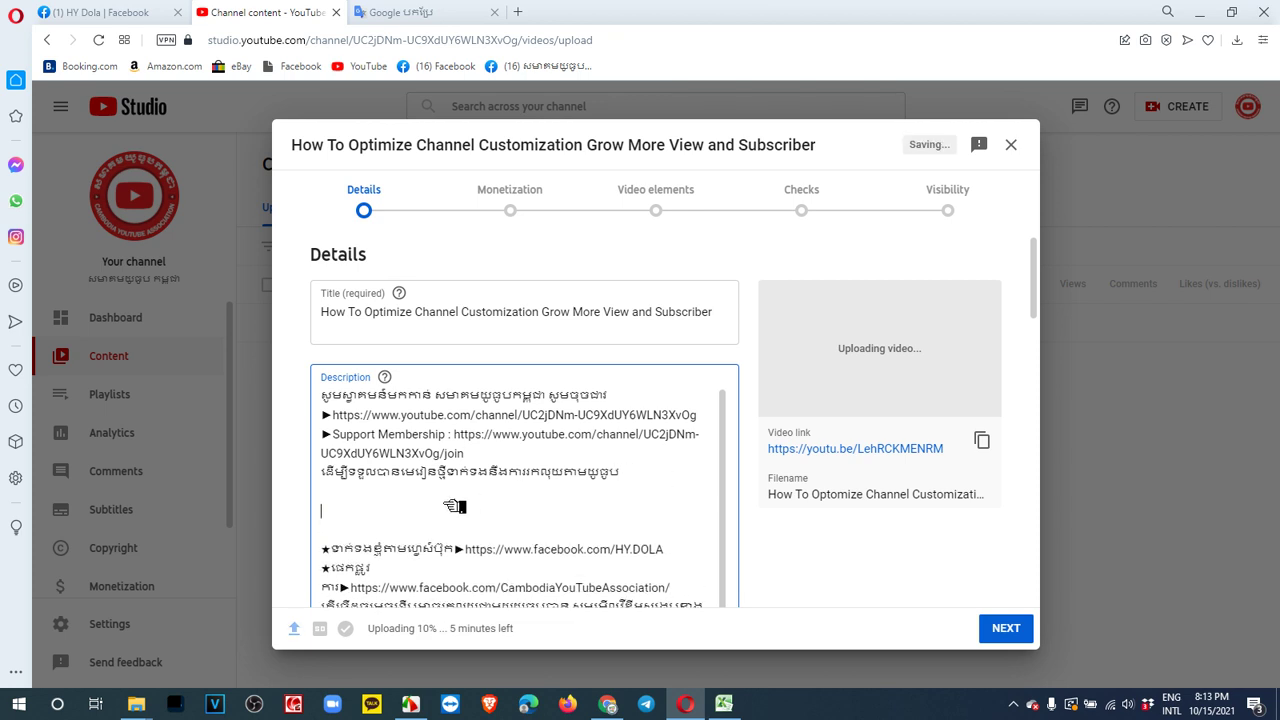
key("ctrl+v")
Step: Add the video to the "How To Increase View" playlist
scroll(458, 514, "down", 3)
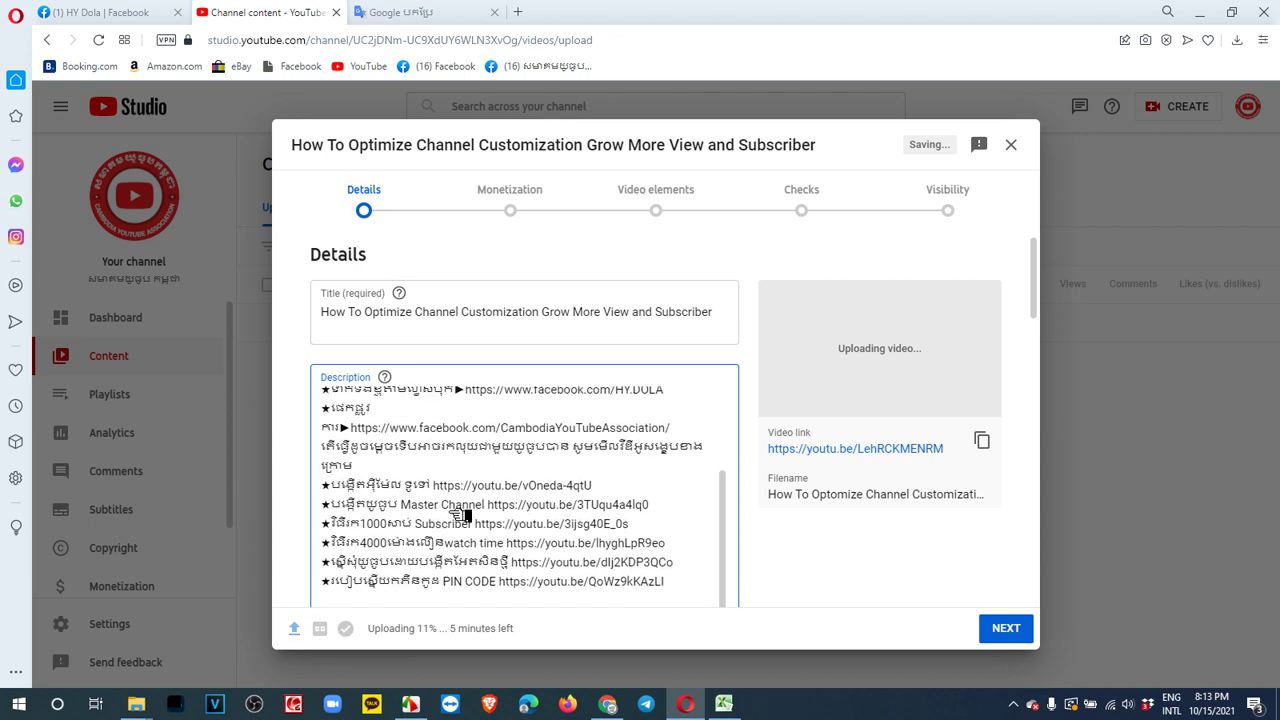
scroll(458, 514, "down", 6)
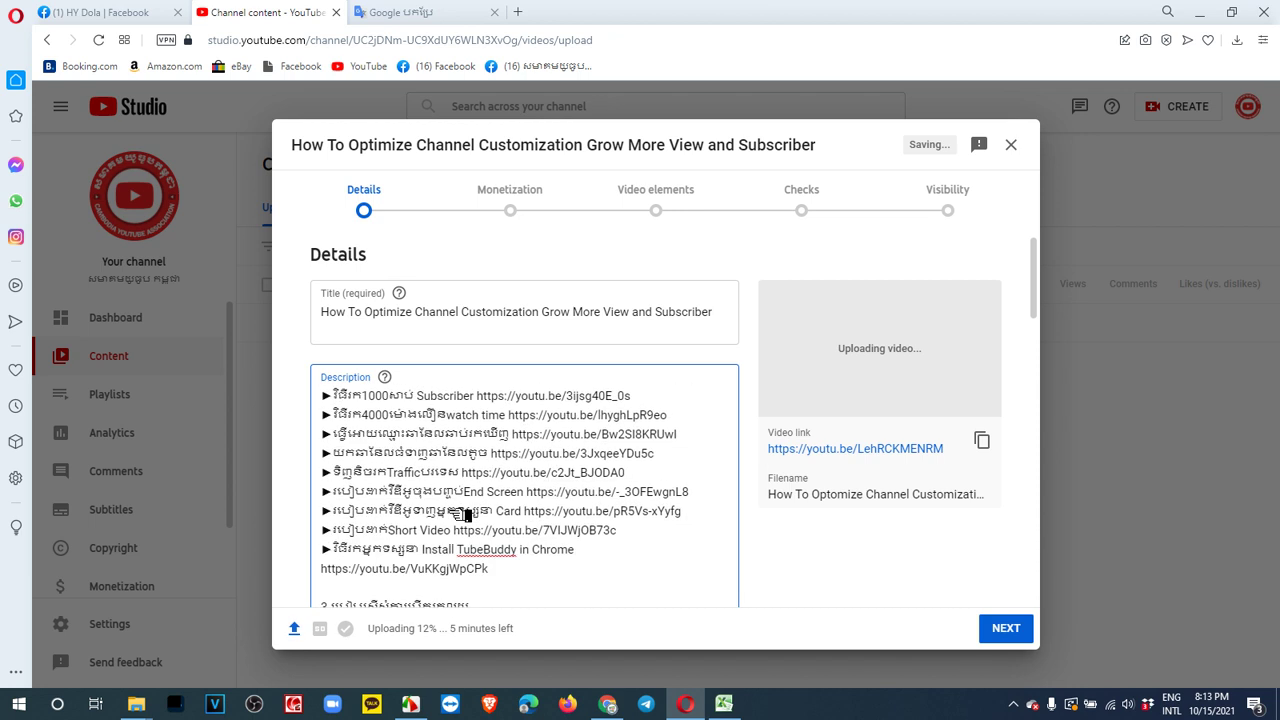
scroll(737, 545, "down", 10)
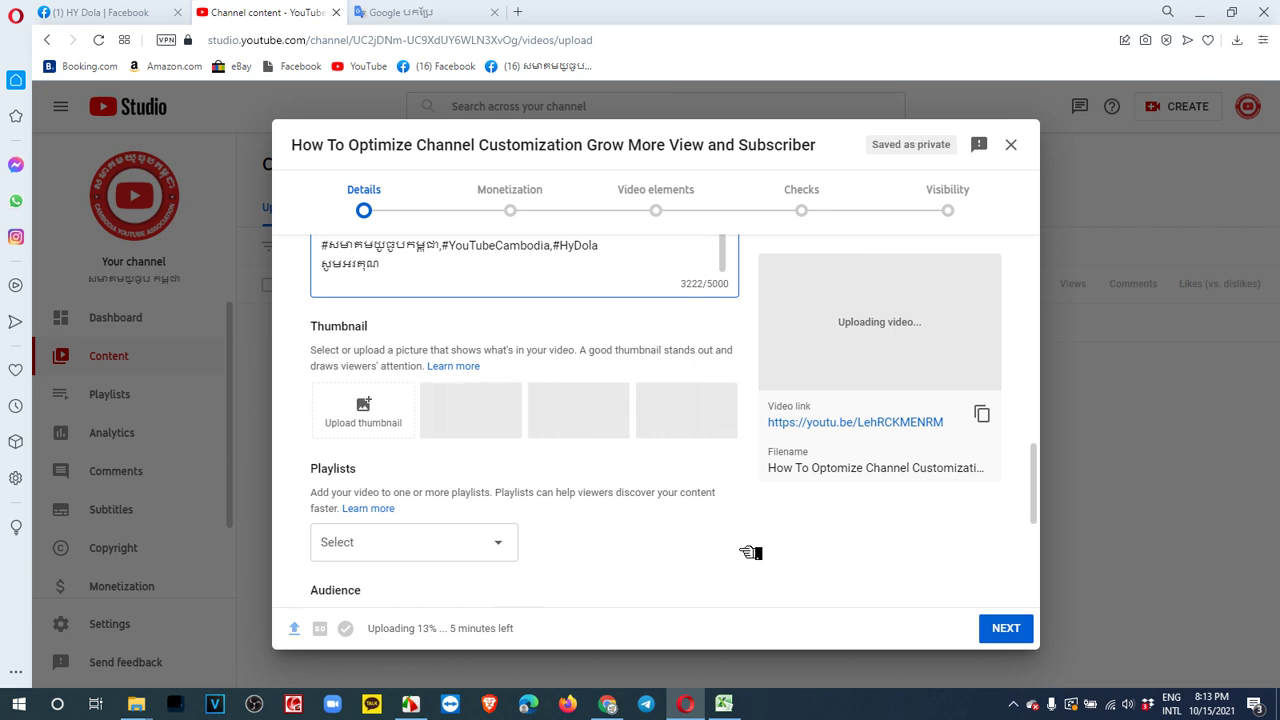
left_click(466, 541)
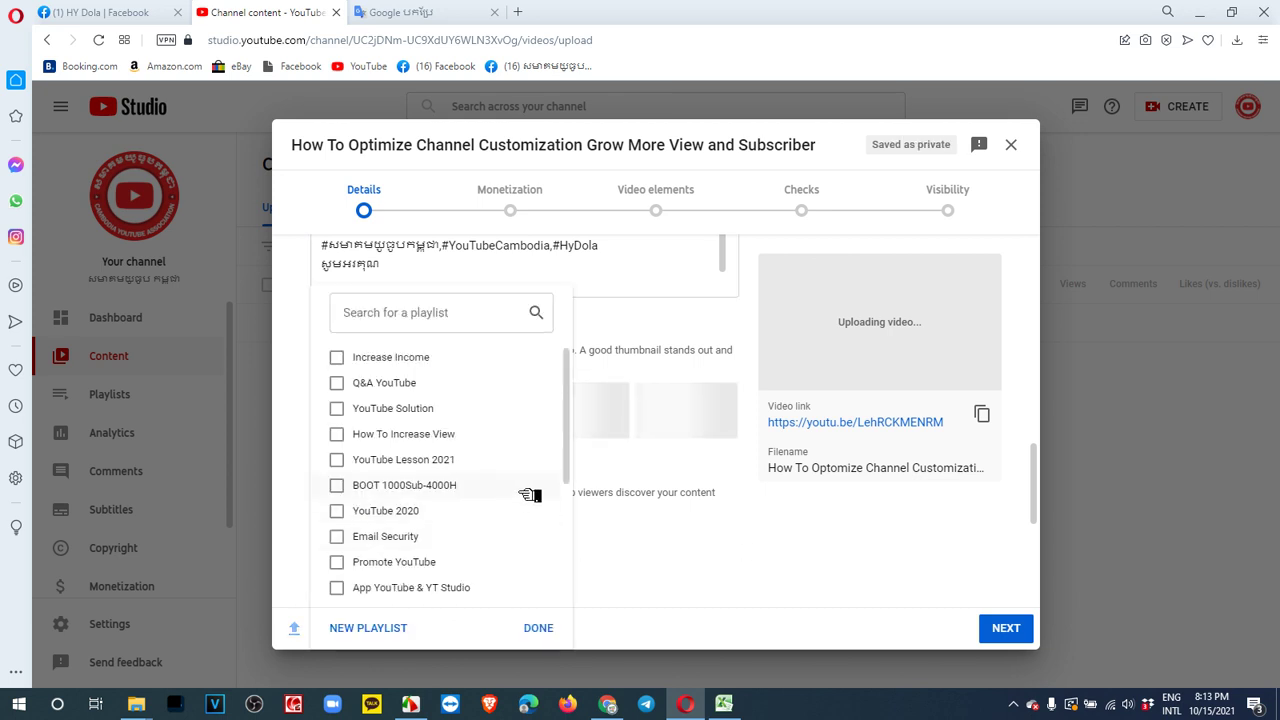
left_click(363, 436)
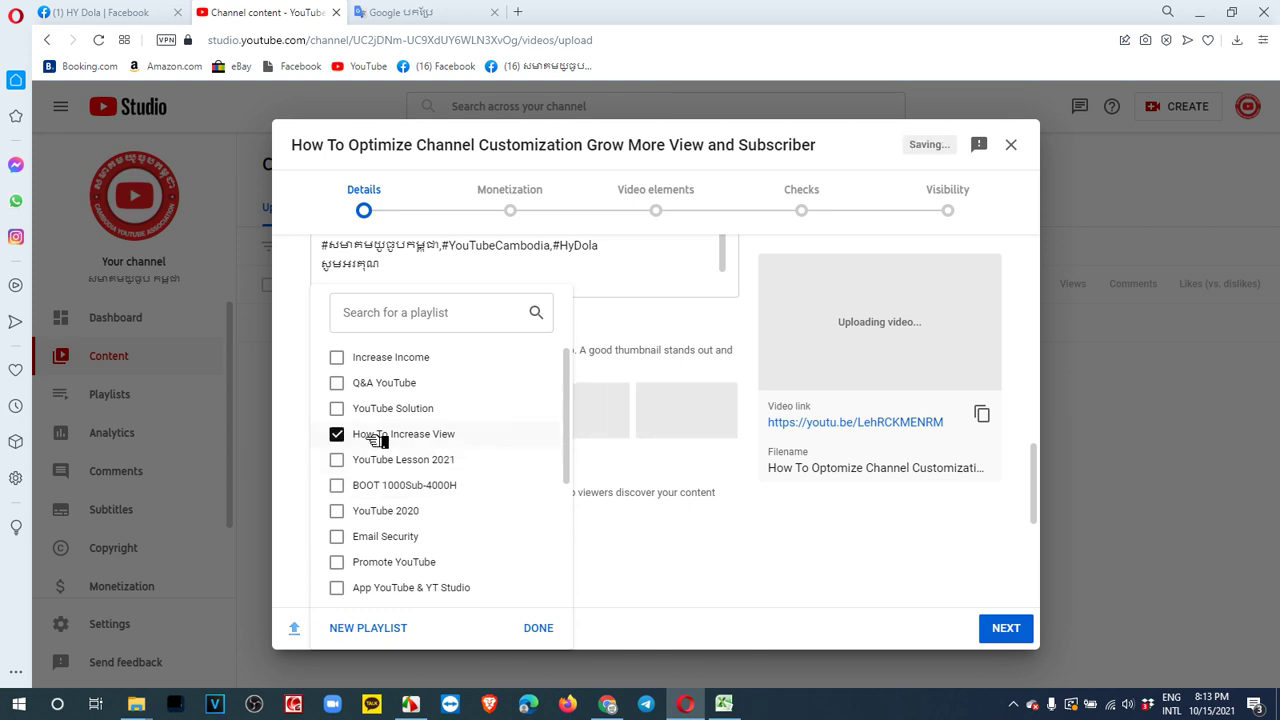
scroll(471, 482, "down", 2)
left_click(546, 630)
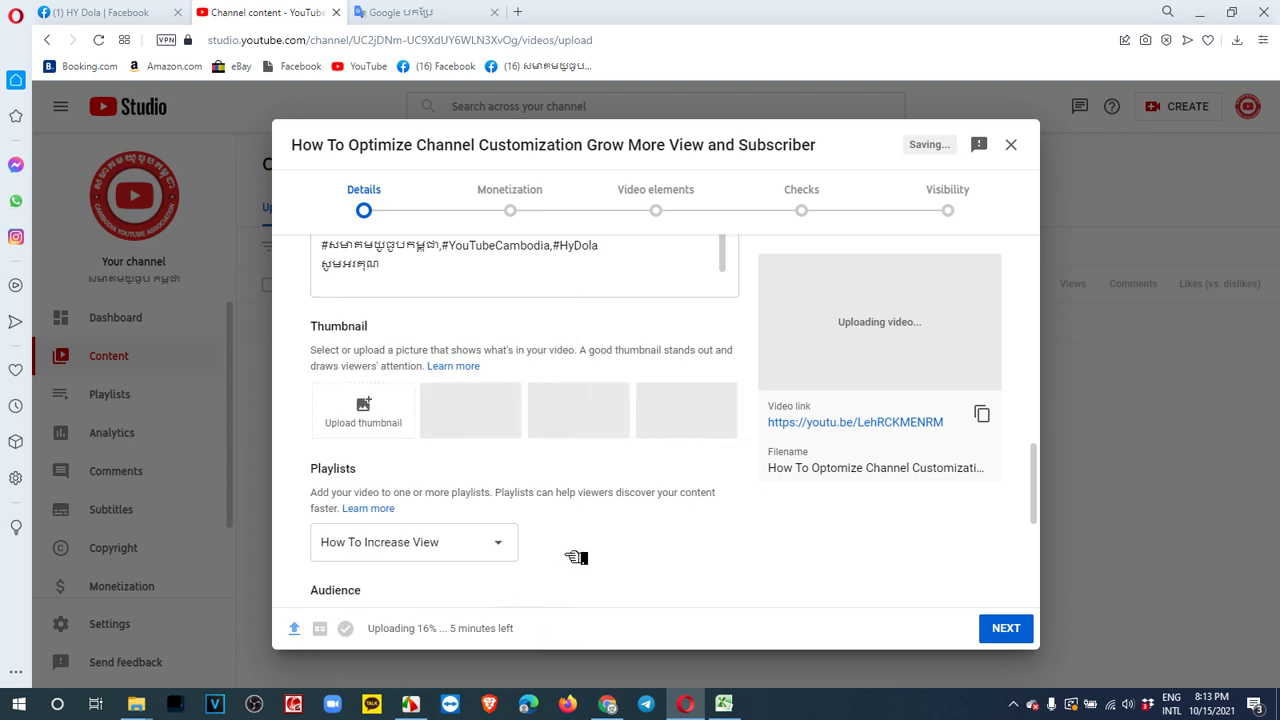
Step: Expand the additional video details and add the copied video title as a tag
scroll(571, 560, "down", 1)
scroll(576, 557, "down", 1)
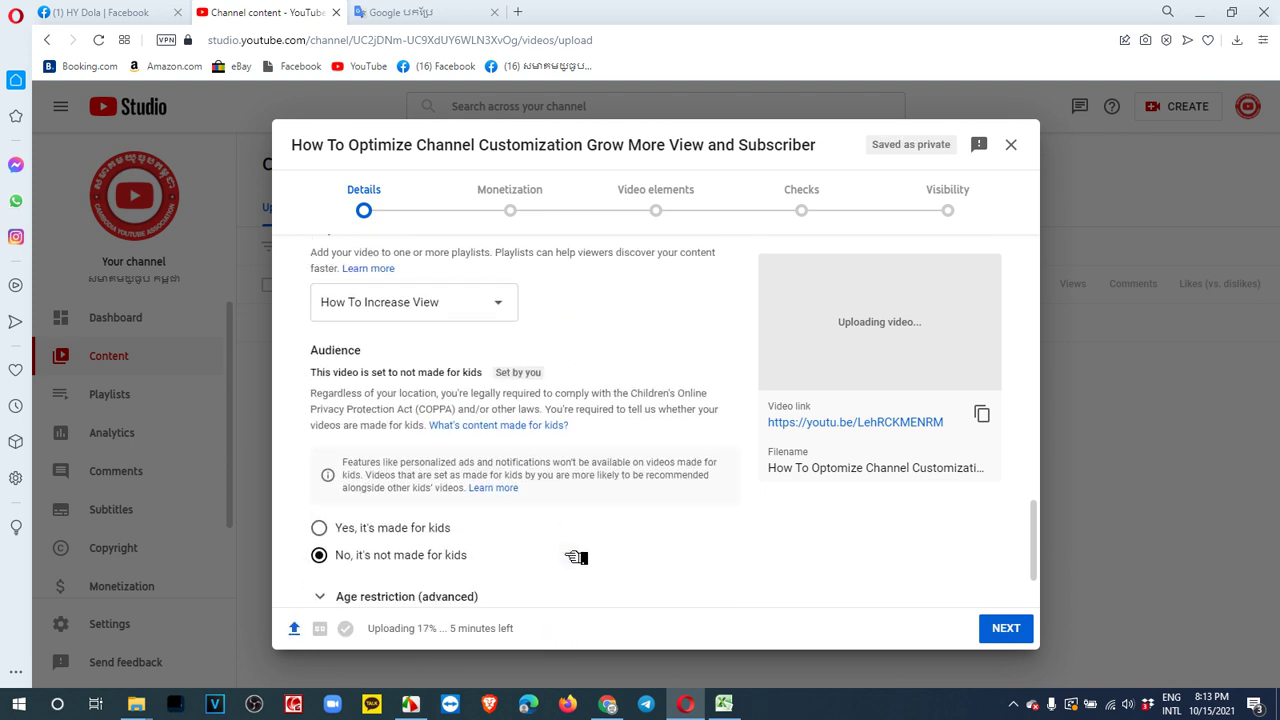
scroll(576, 557, "down", 1)
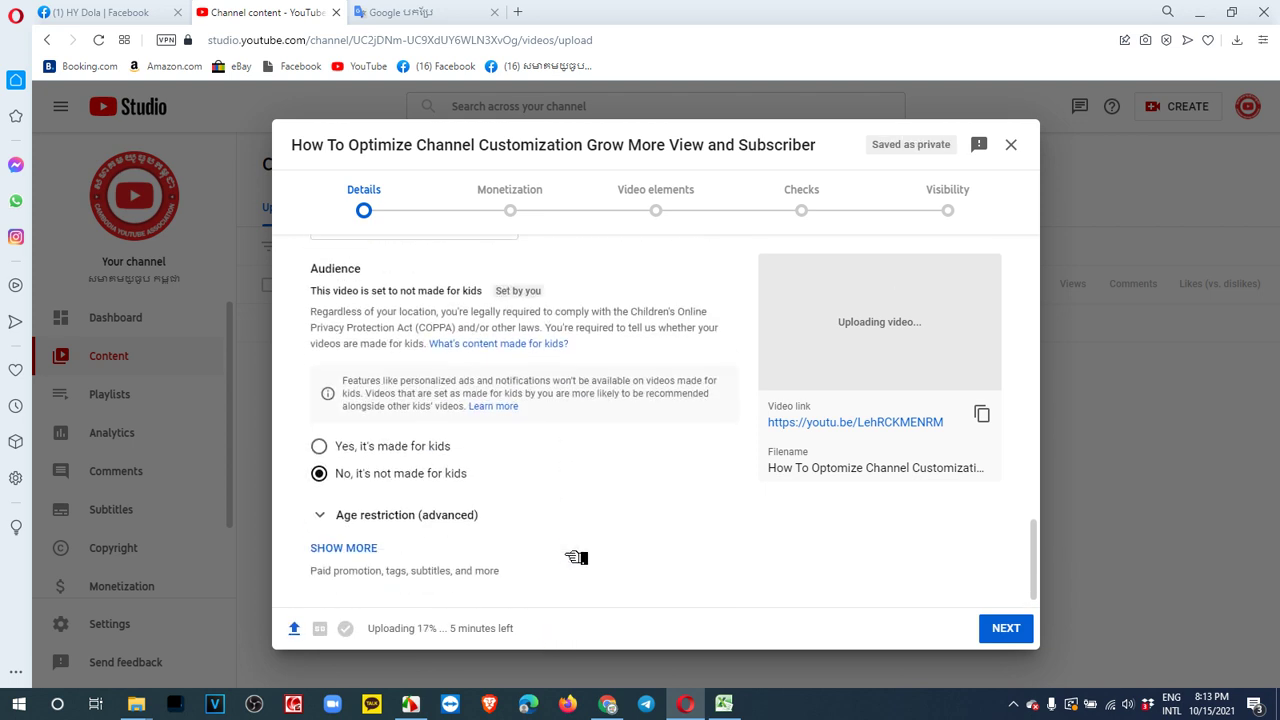
left_click(360, 533)
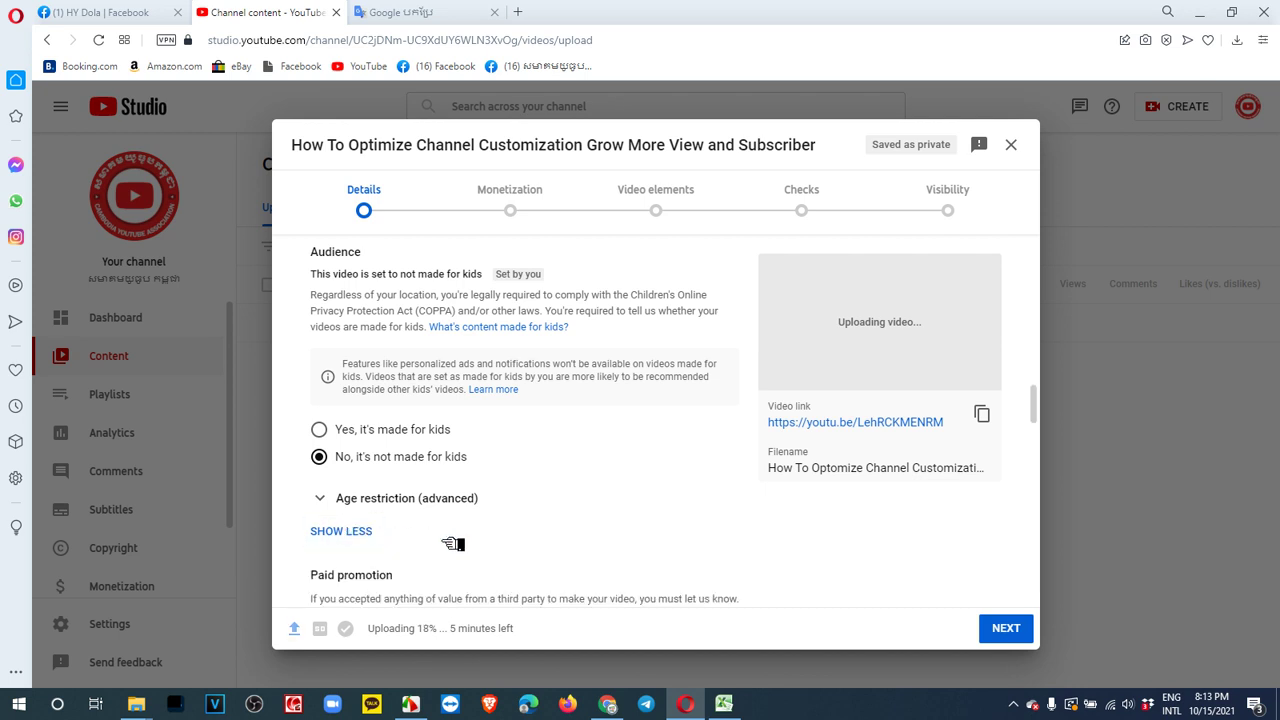
scroll(453, 543, "down", 6)
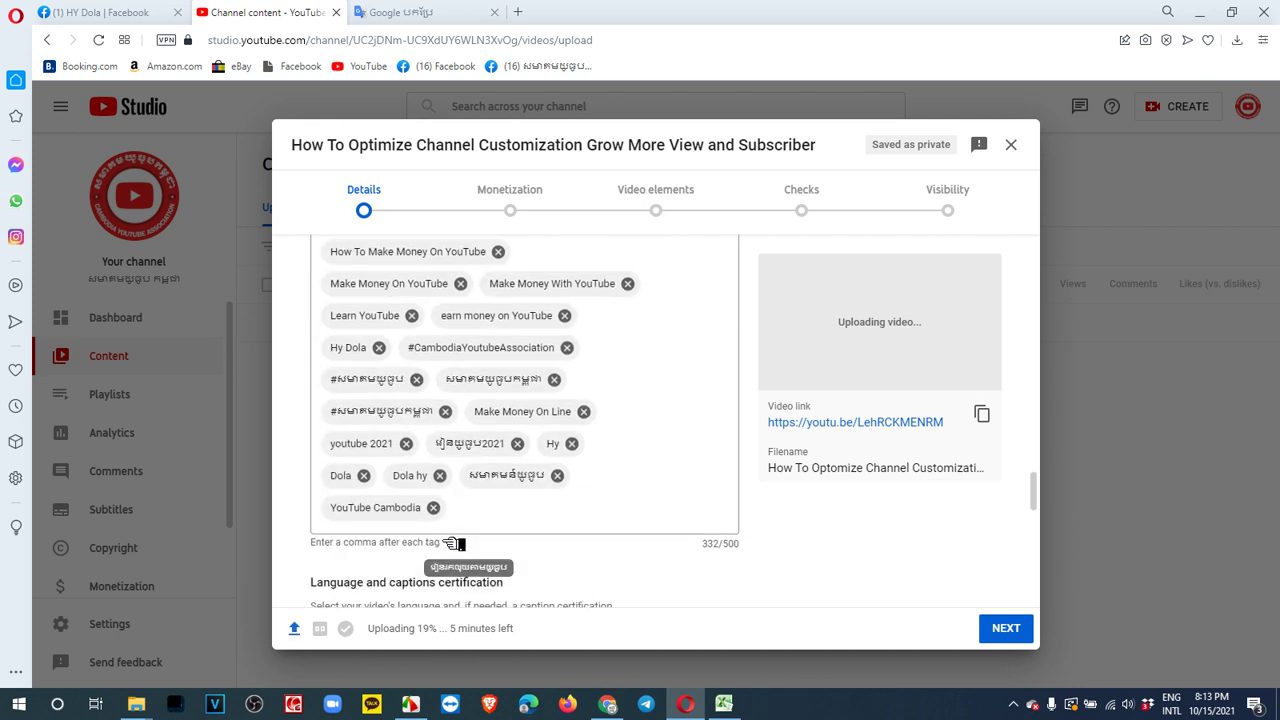
left_click_drag(453, 543, 510, 303)
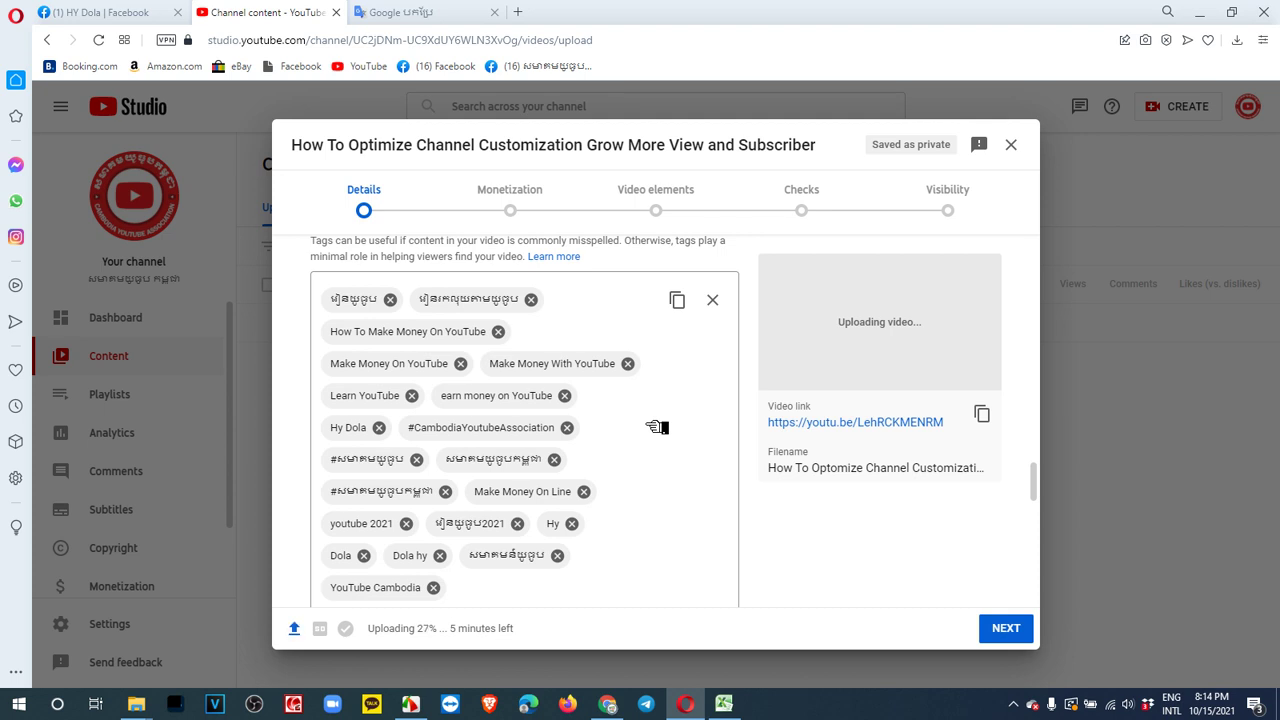
left_click(540, 595)
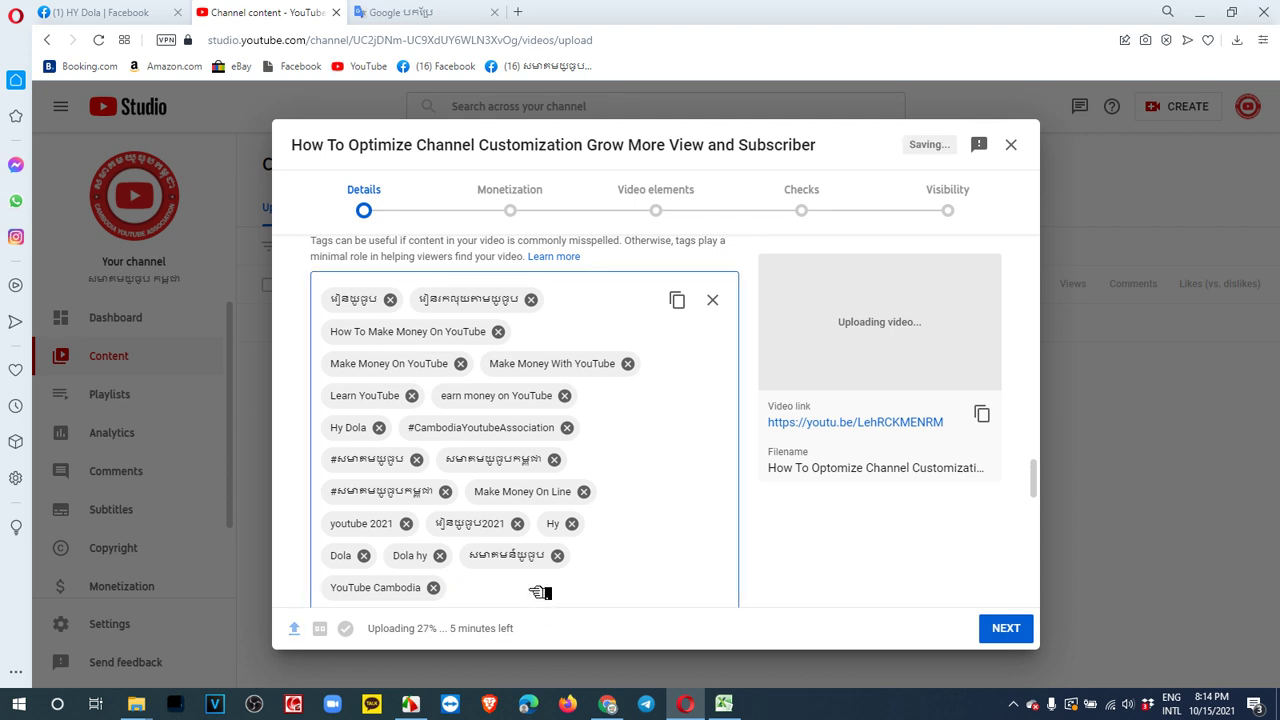
key("ctrl+v")
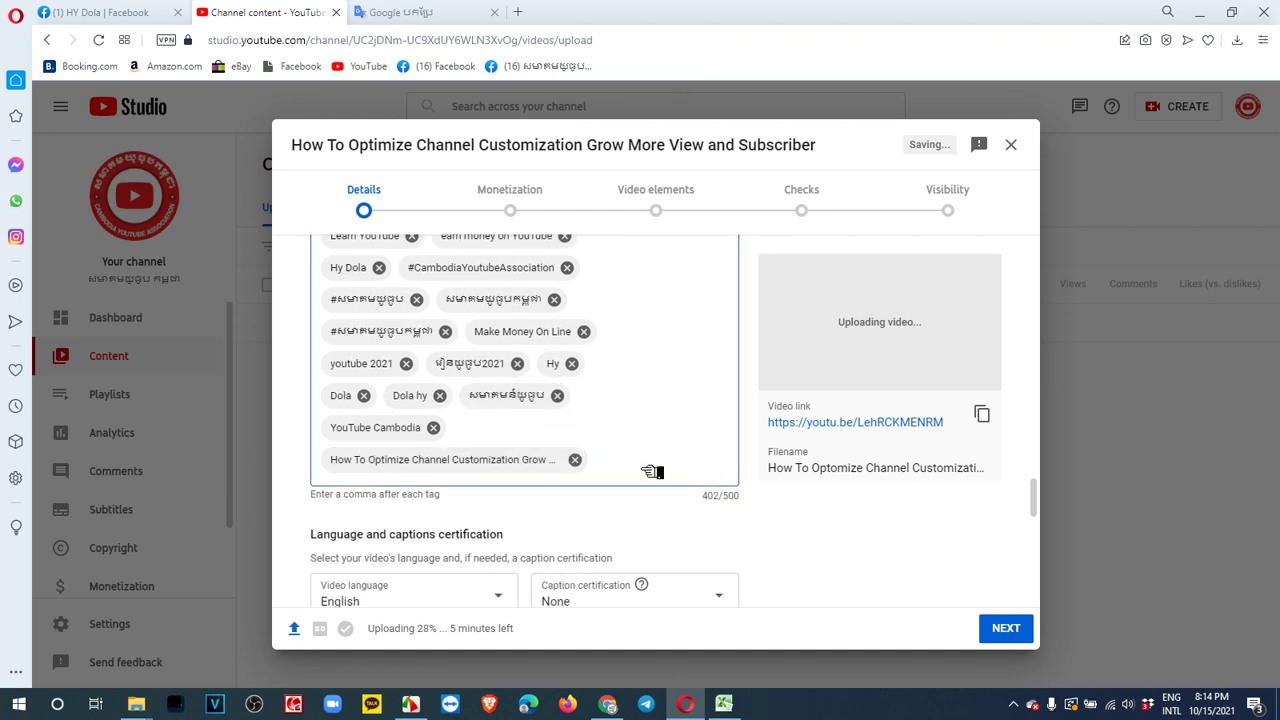
Step: Add the tags "channel customization" and "How to customization channel" to the video
type("channel")
type(" custom")
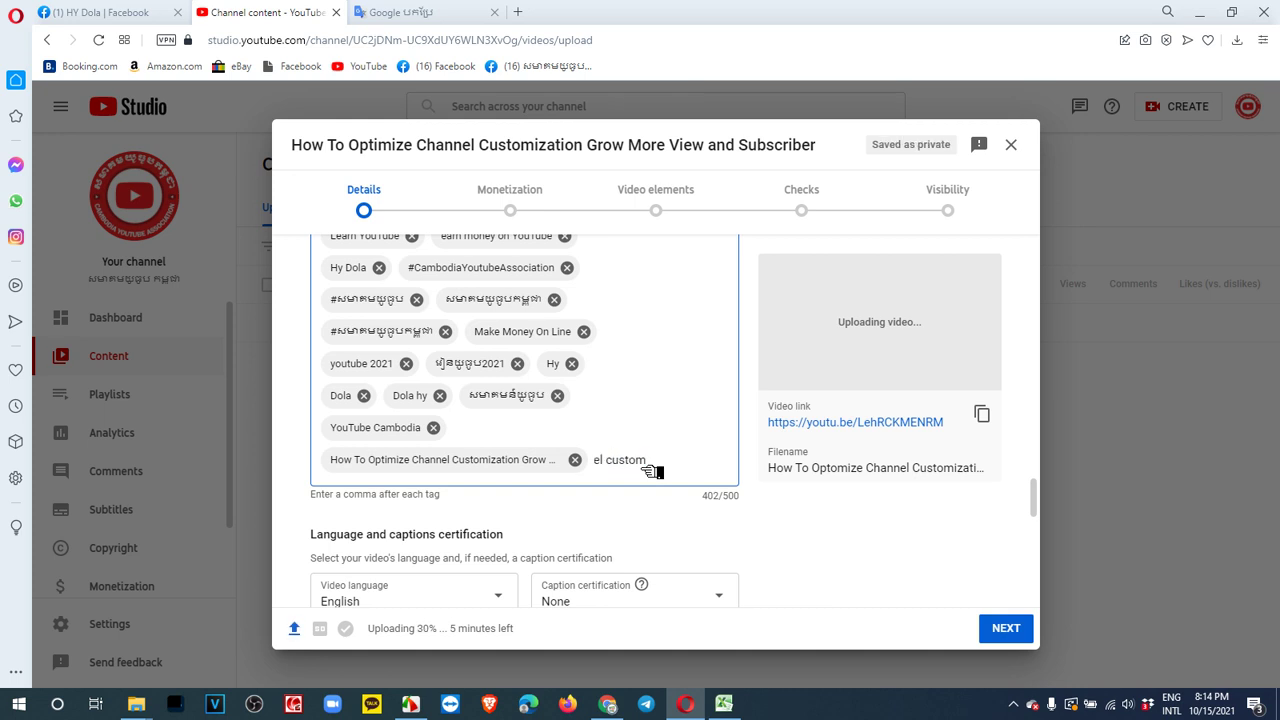
type("ization")
key("Return")
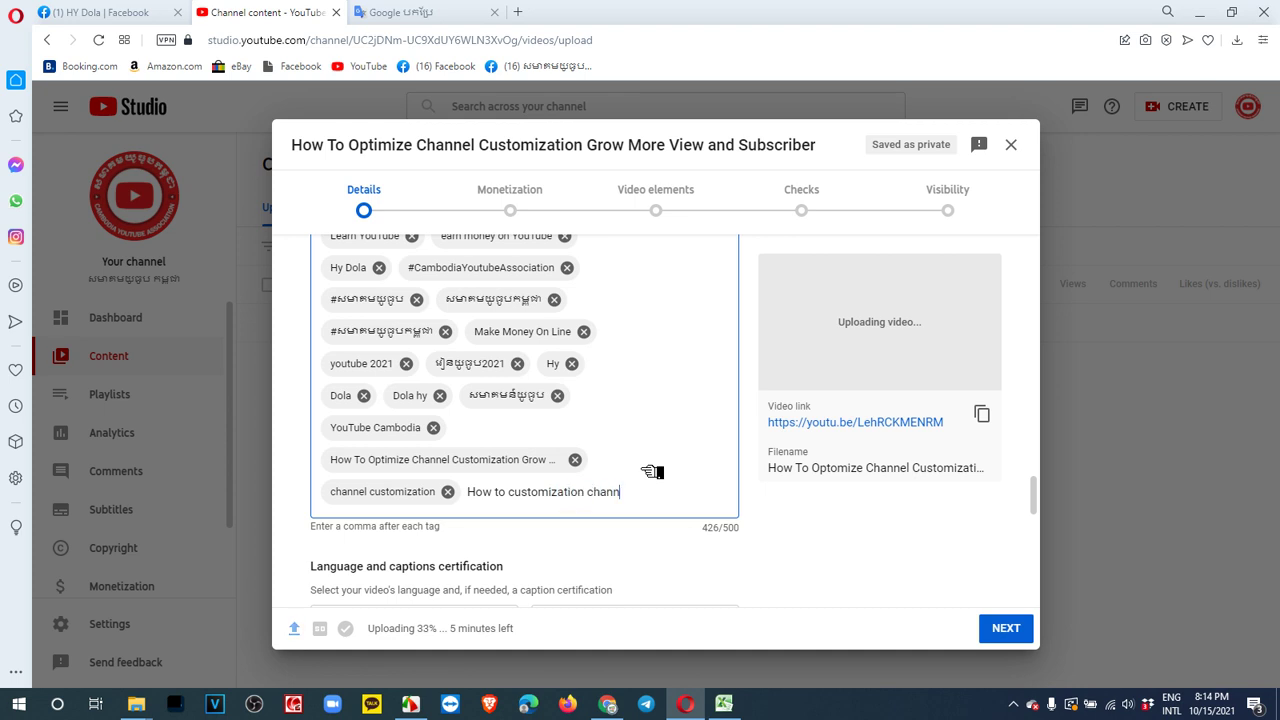
key("Return")
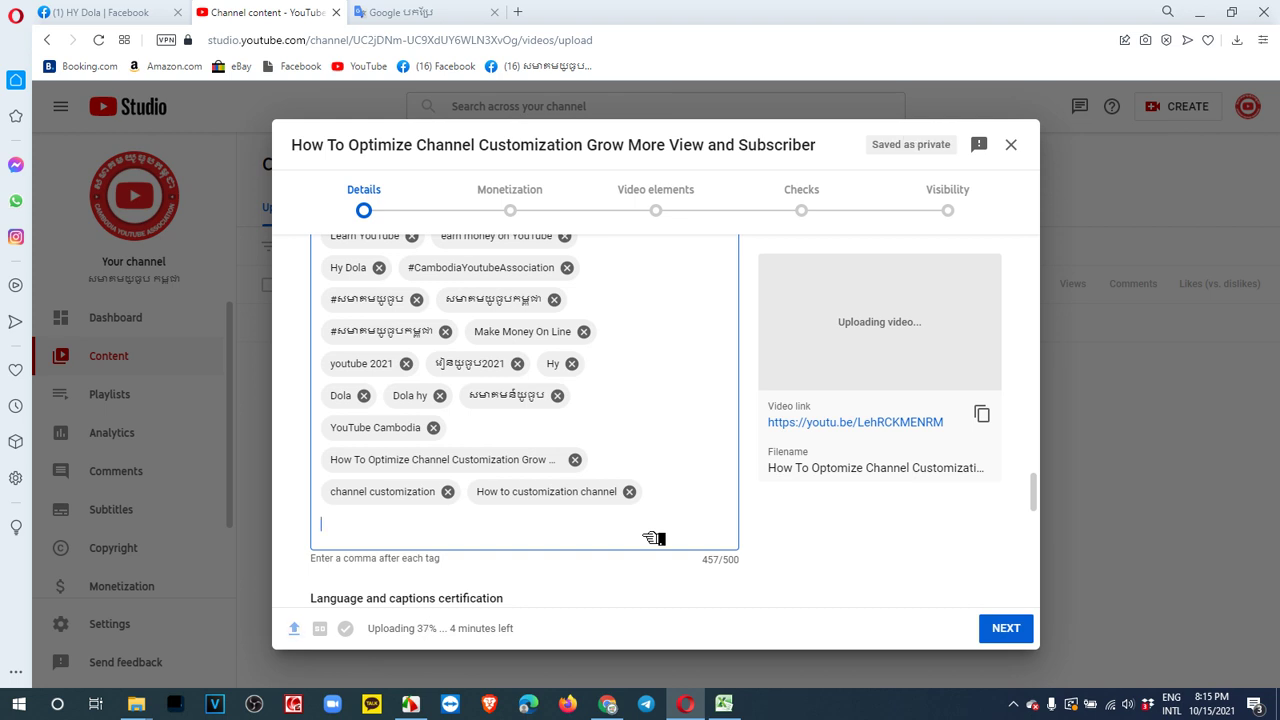
Step: Add the tag "how to add single playlist" to the end of the video's tag list
scroll(666, 463, "up", 15)
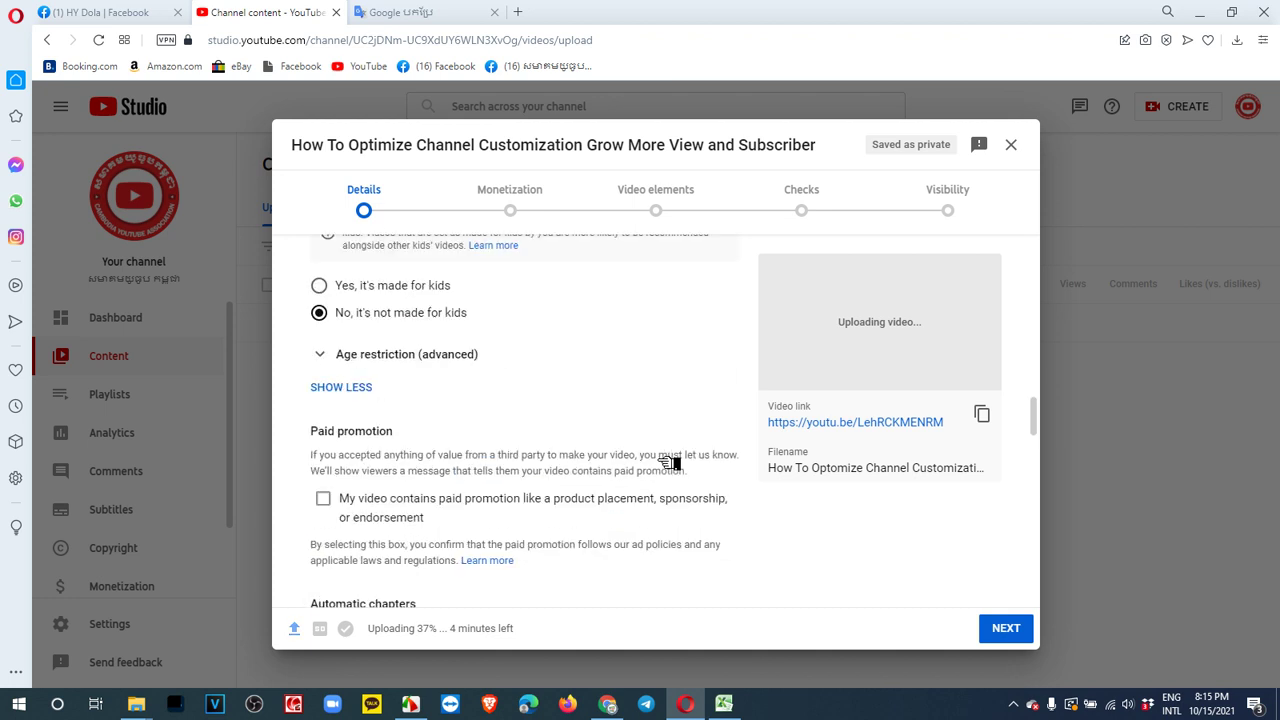
scroll(669, 463, "up", 10)
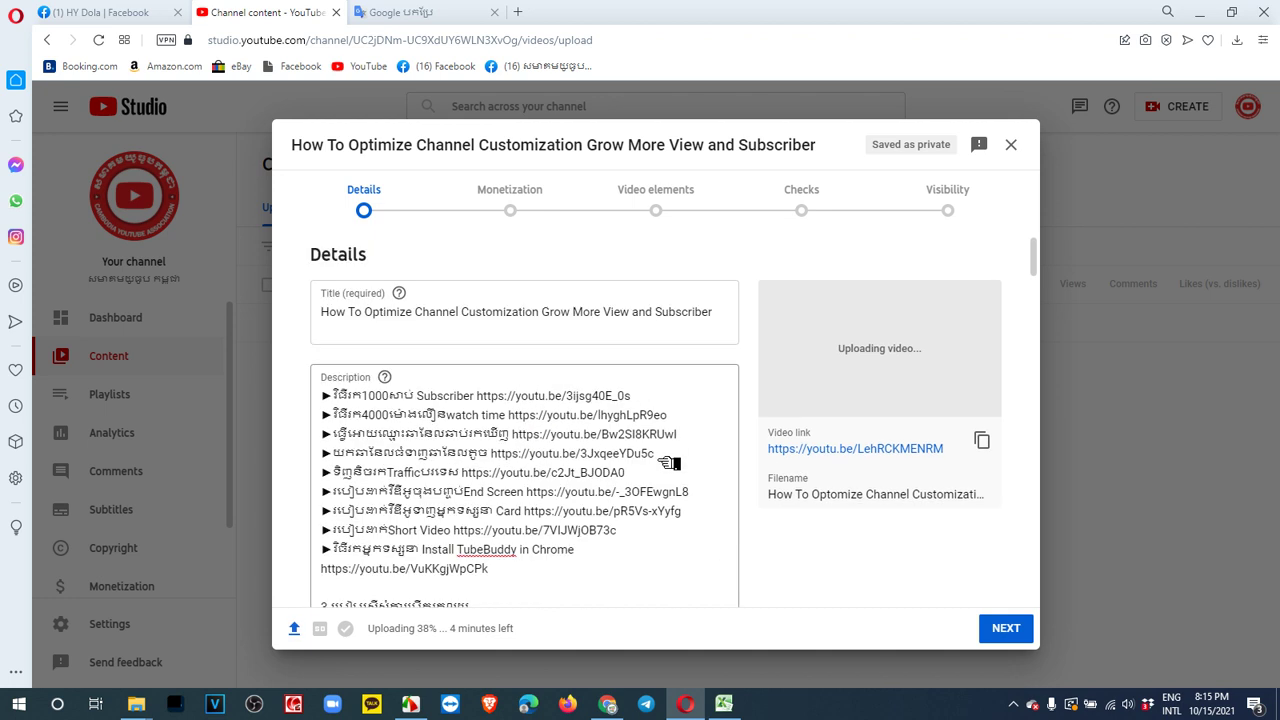
scroll(669, 463, "down", 5)
scroll(669, 463, "down", 20)
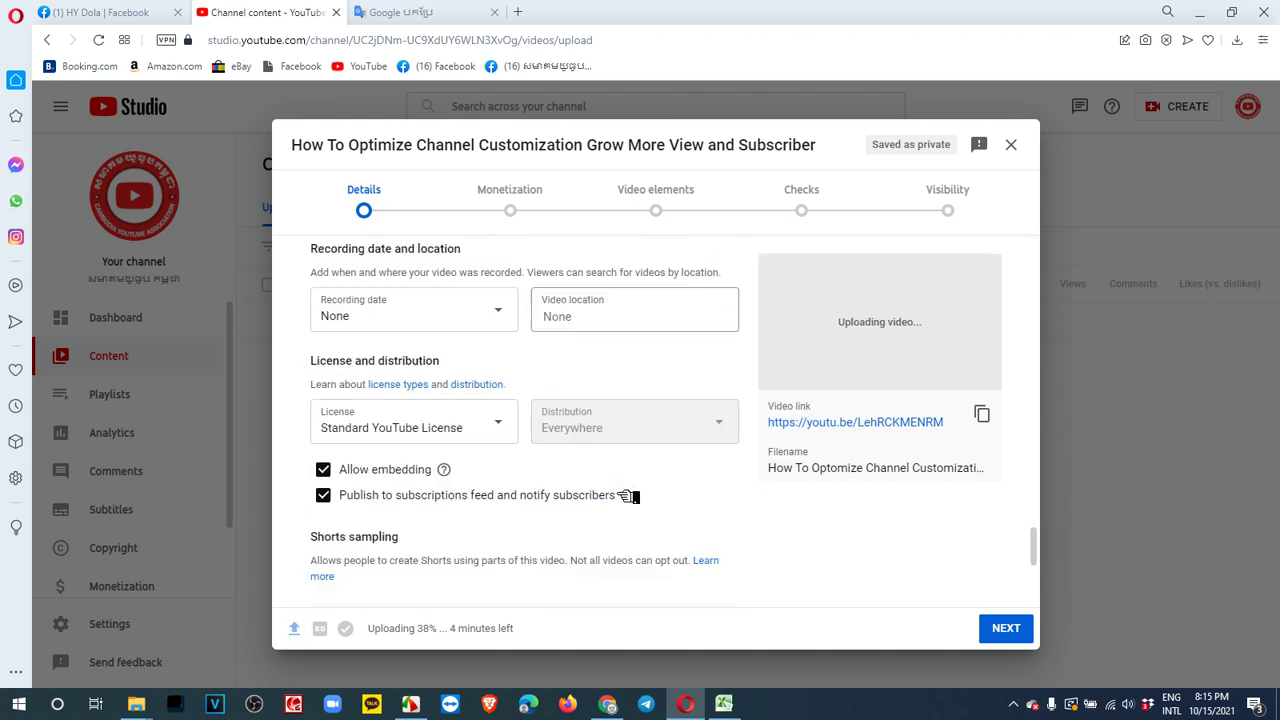
scroll(443, 317, "up", 5)
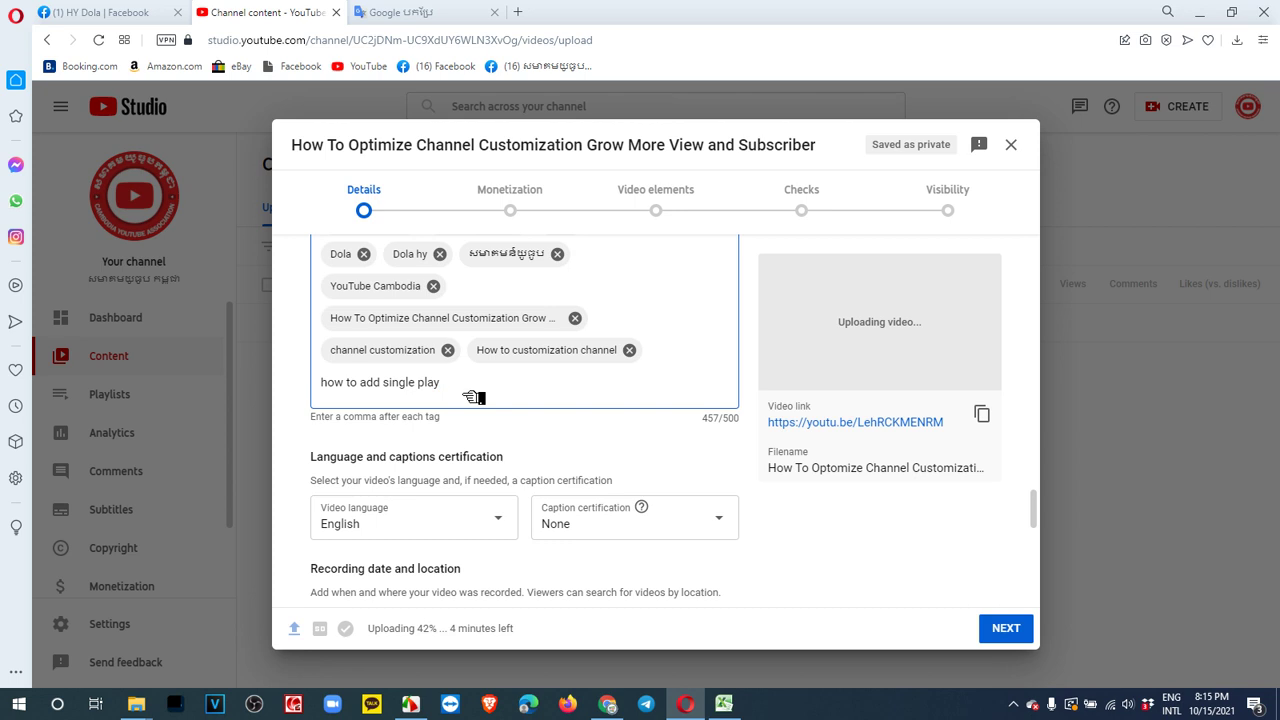
key("Return")
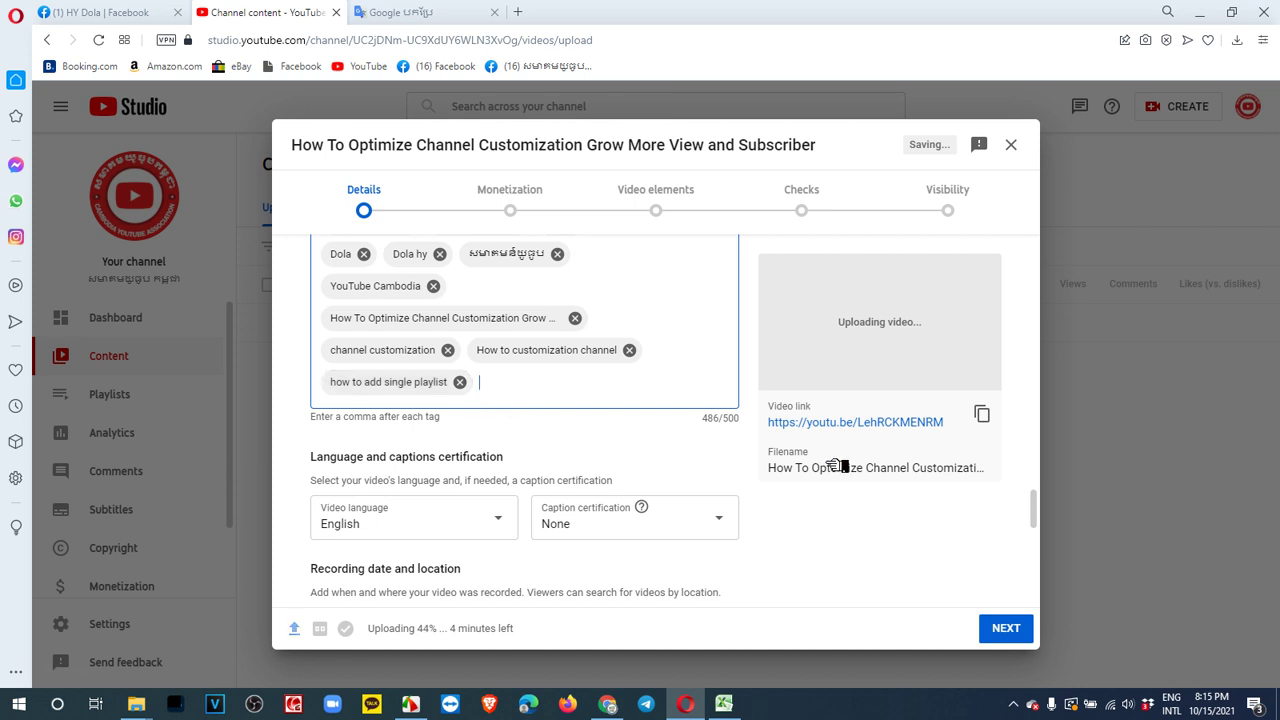
scroll(808, 498, "up", 1)
scroll(808, 498, "up", 2)
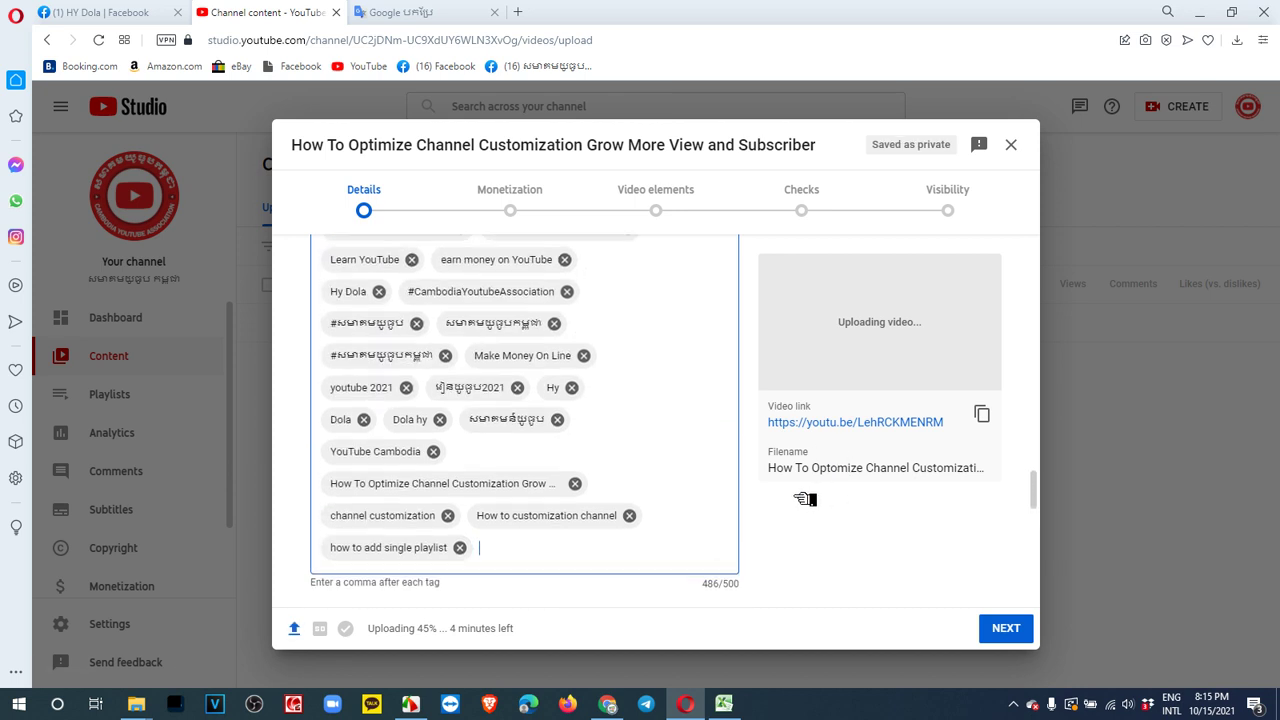
Step: Add "Grow More View and Subscriber" from the video title as a tag and remove the "YouTube Cambodia" tag
scroll(590, 440, "up", 1)
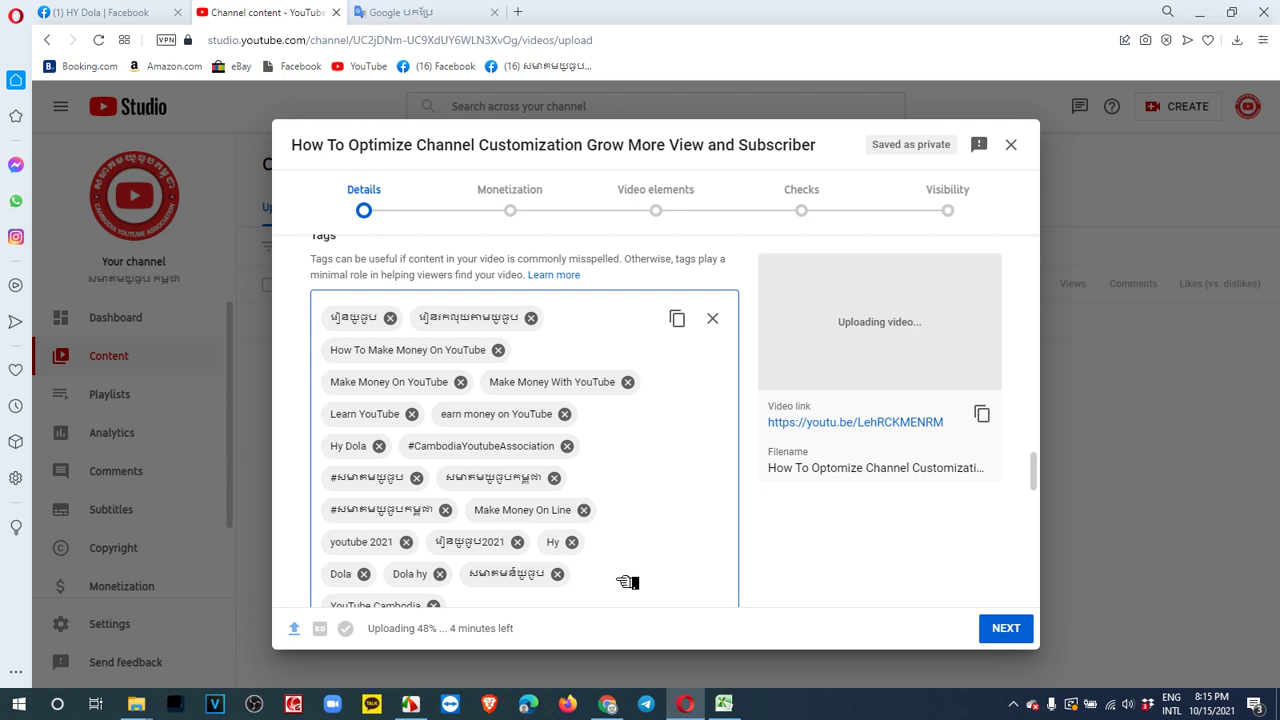
scroll(626, 582, "down", 3)
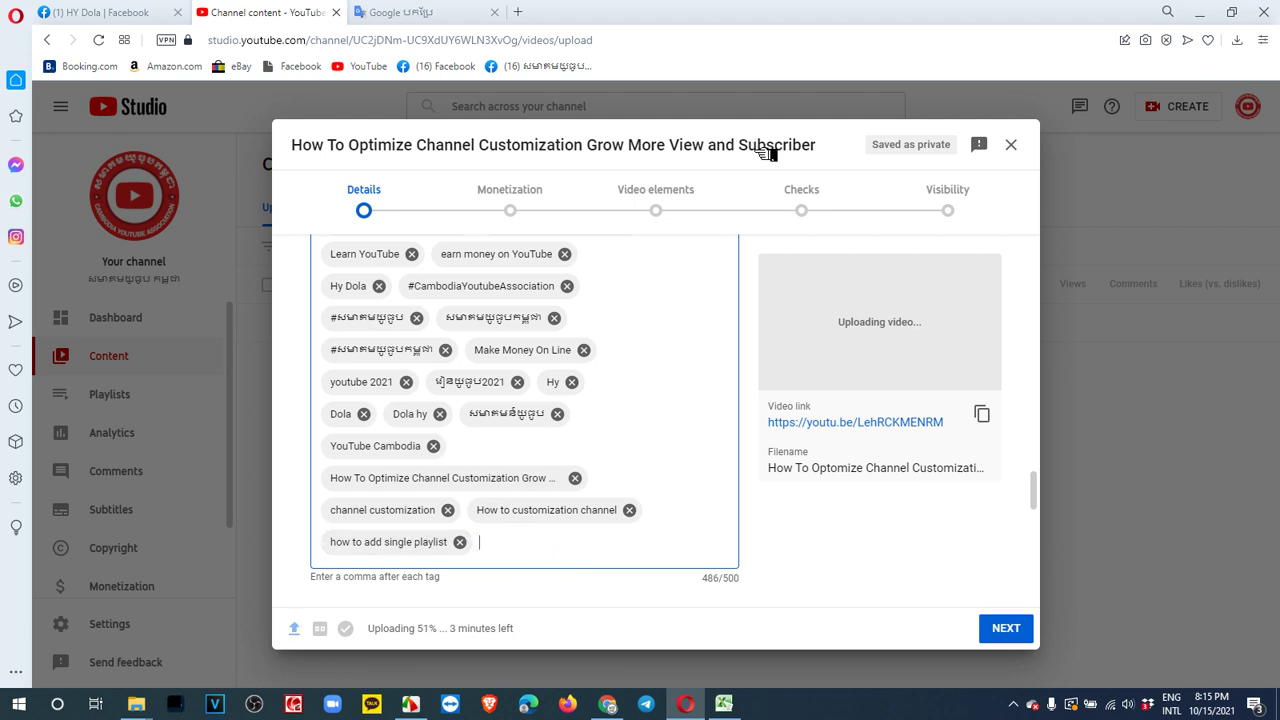
left_click_drag(837, 148, 590, 140)
key("ctrl+c")
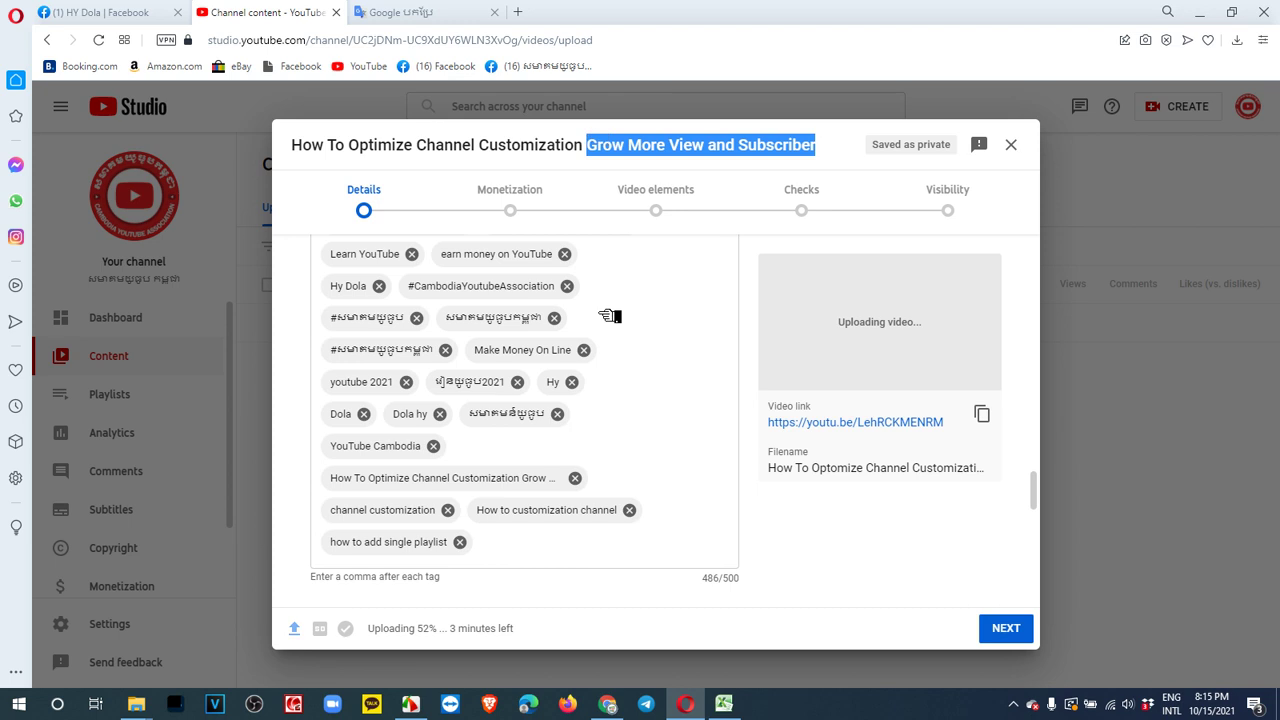
left_click(571, 554)
key("ctrl+v")
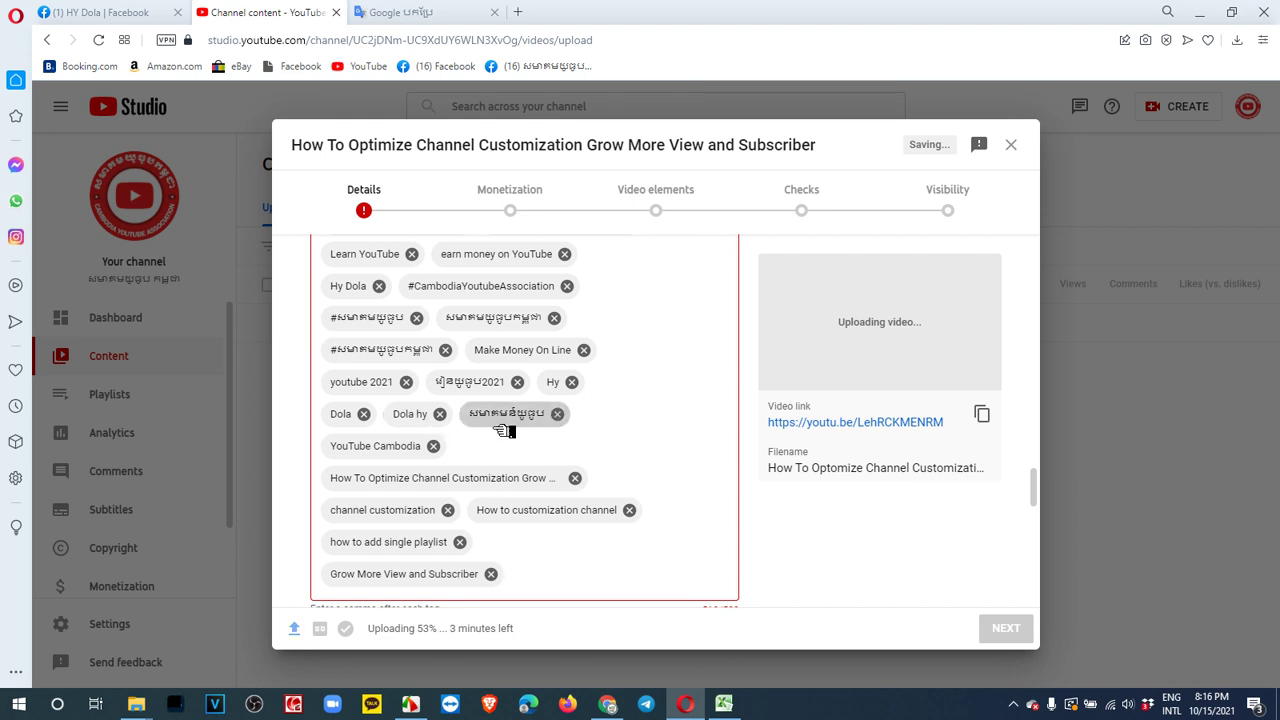
left_click(434, 446)
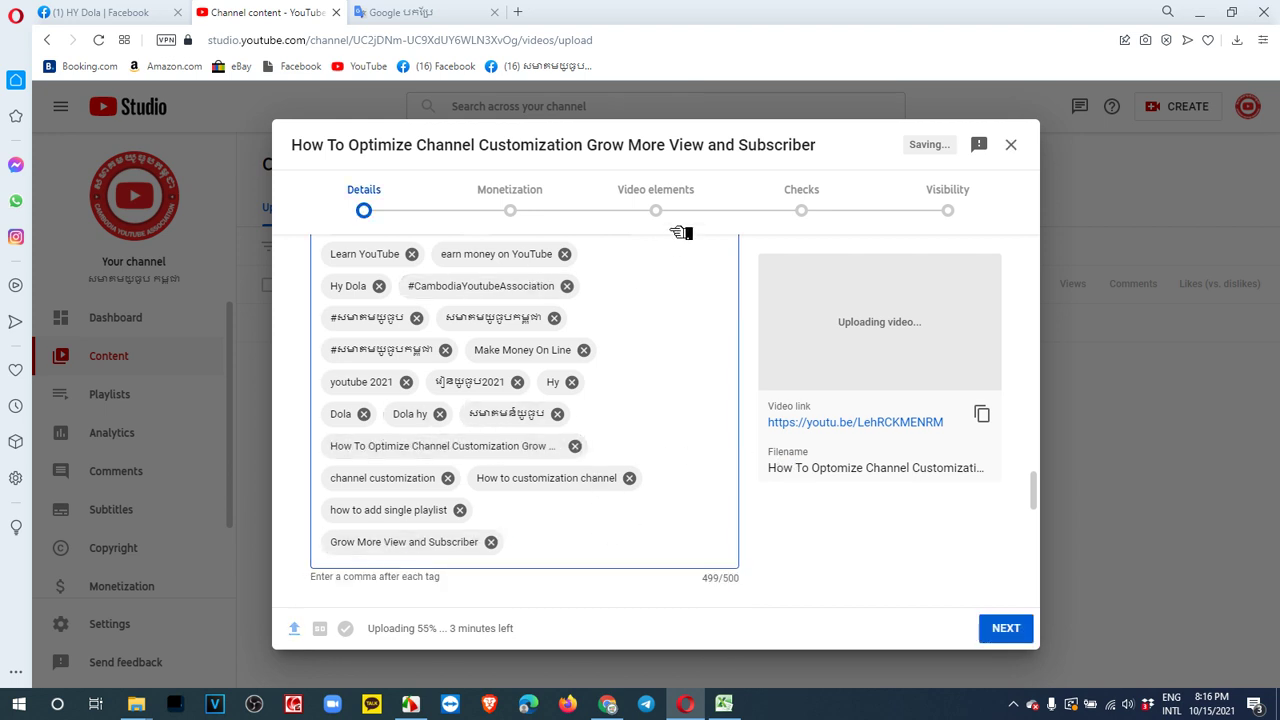
Step: Review the tag list and the remaining details: language, recording date, license, category, and comment settings
scroll(606, 440, "down", 1)
scroll(550, 440, "down", 1)
scroll(694, 371, "up", 2)
scroll(698, 381, "up", 1)
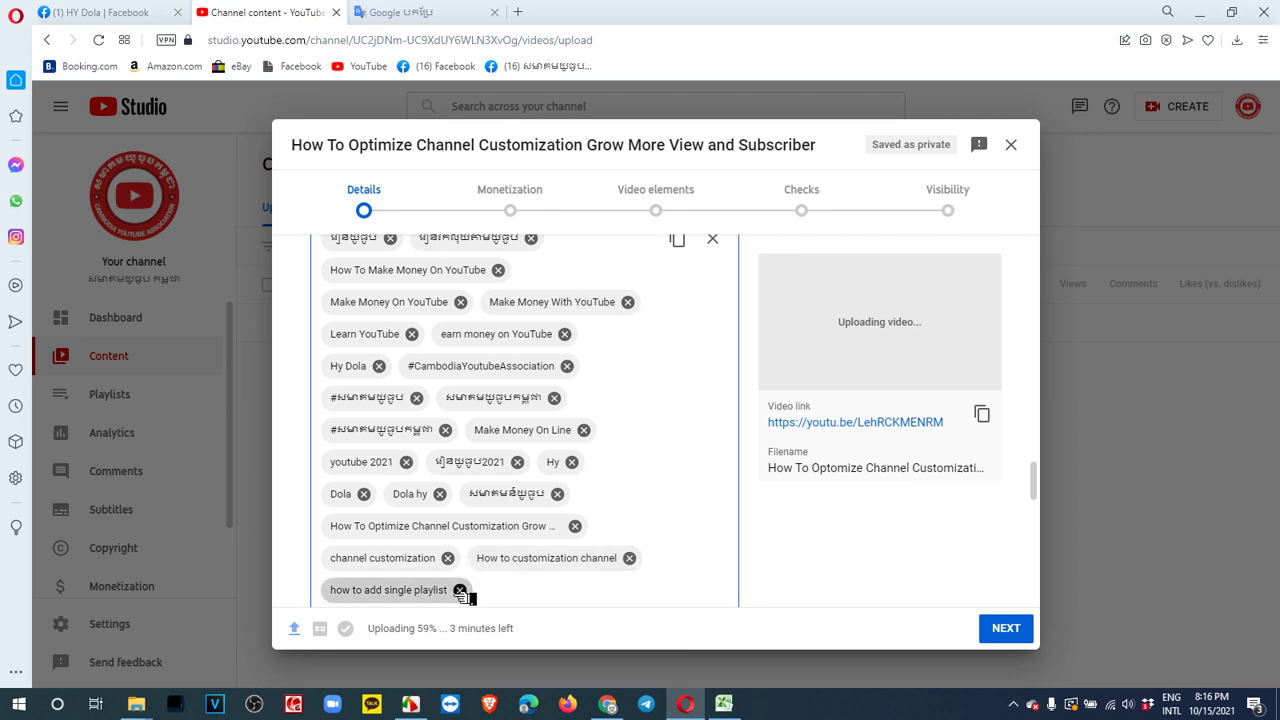
scroll(728, 562, "up", 2)
scroll(641, 574, "down", 4)
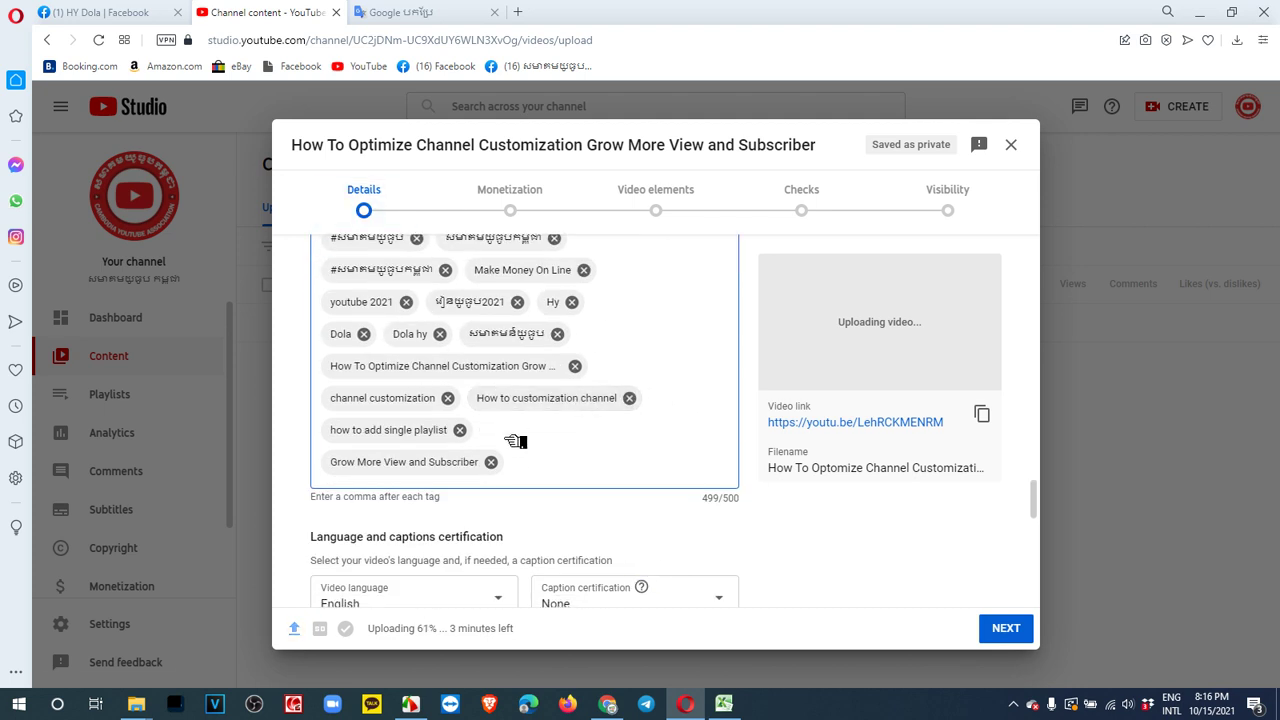
scroll(512, 486, "down", 1)
scroll(512, 486, "down", 2)
scroll(512, 486, "up", 3)
scroll(695, 393, "down", 6)
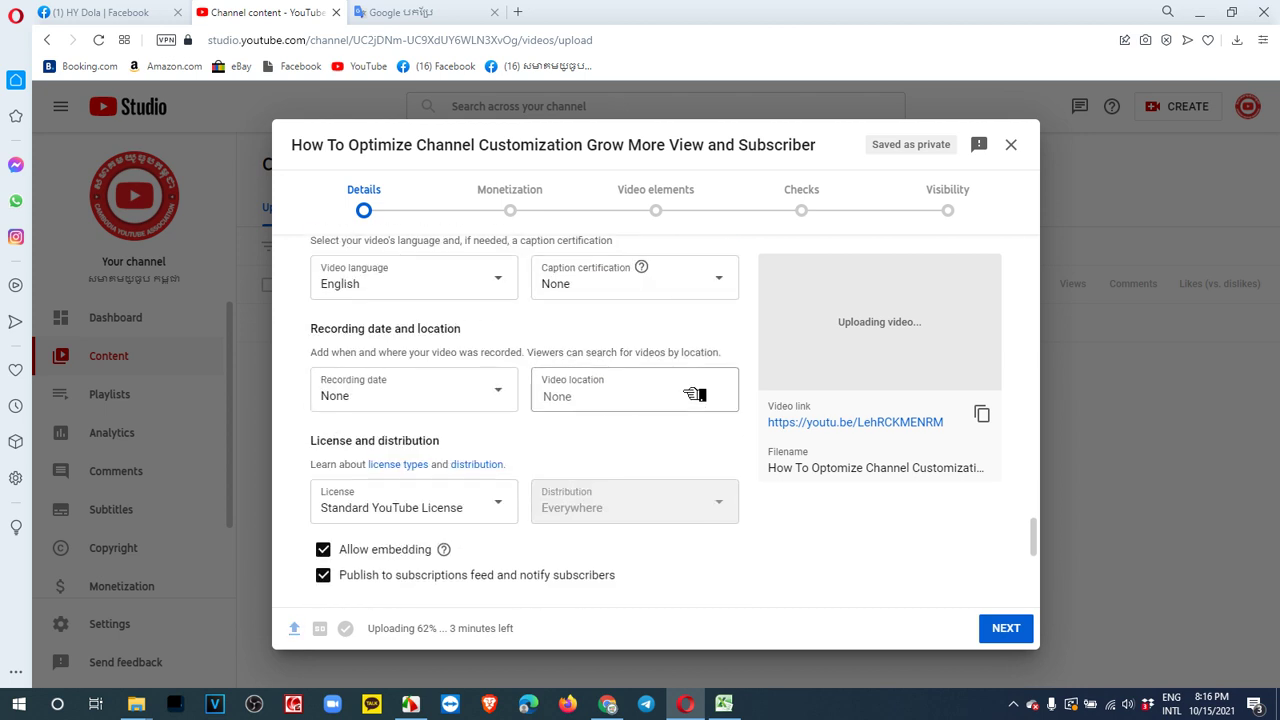
scroll(557, 434, "down", 3)
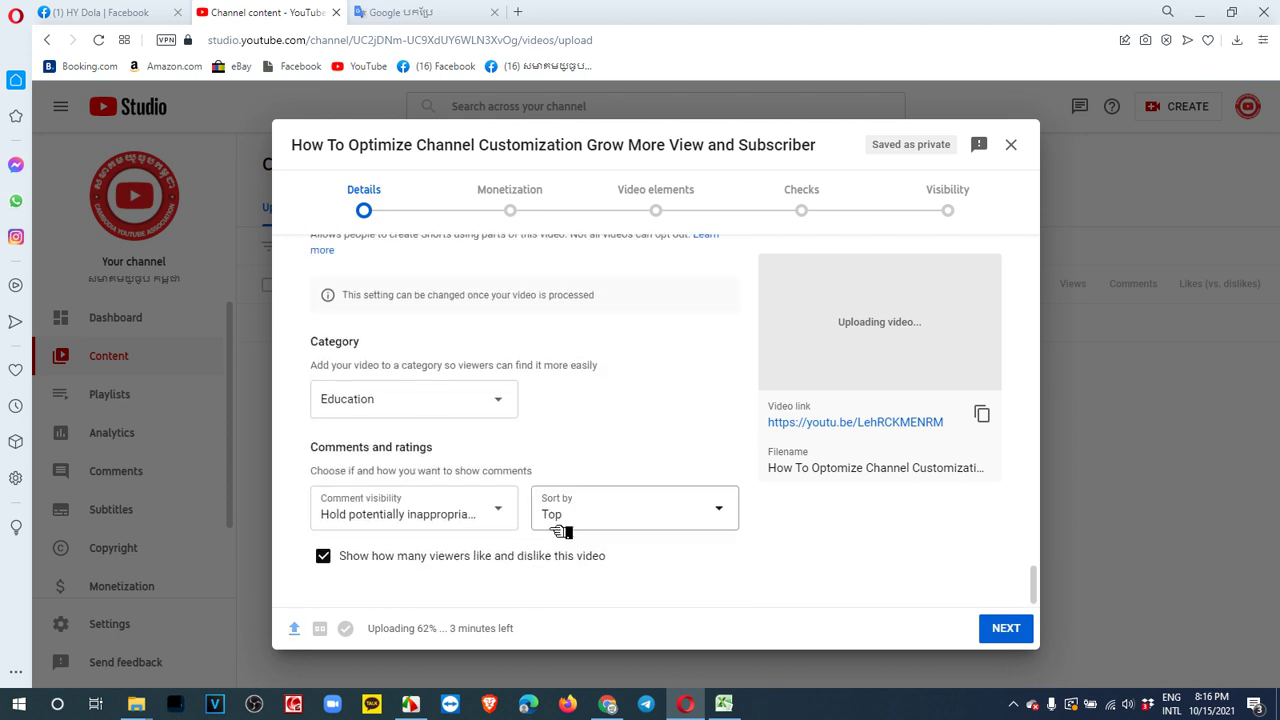
scroll(575, 586, "up", 5)
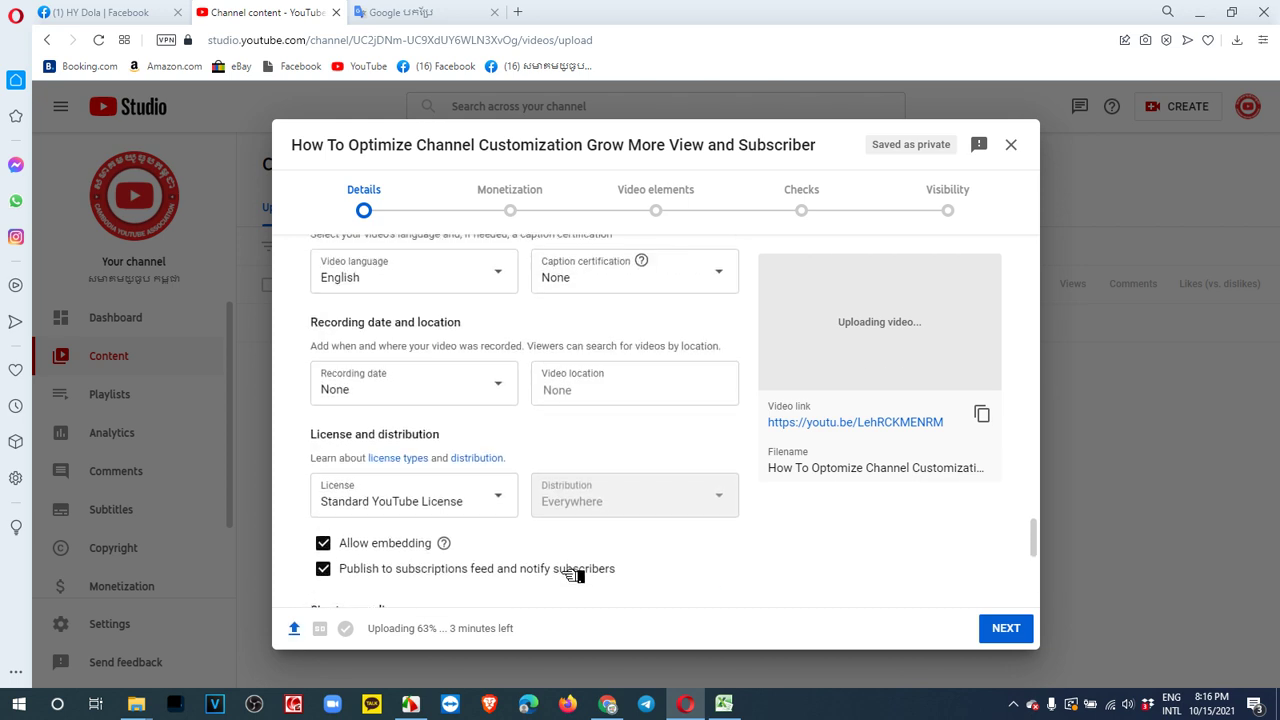
scroll(572, 577, "up", 5)
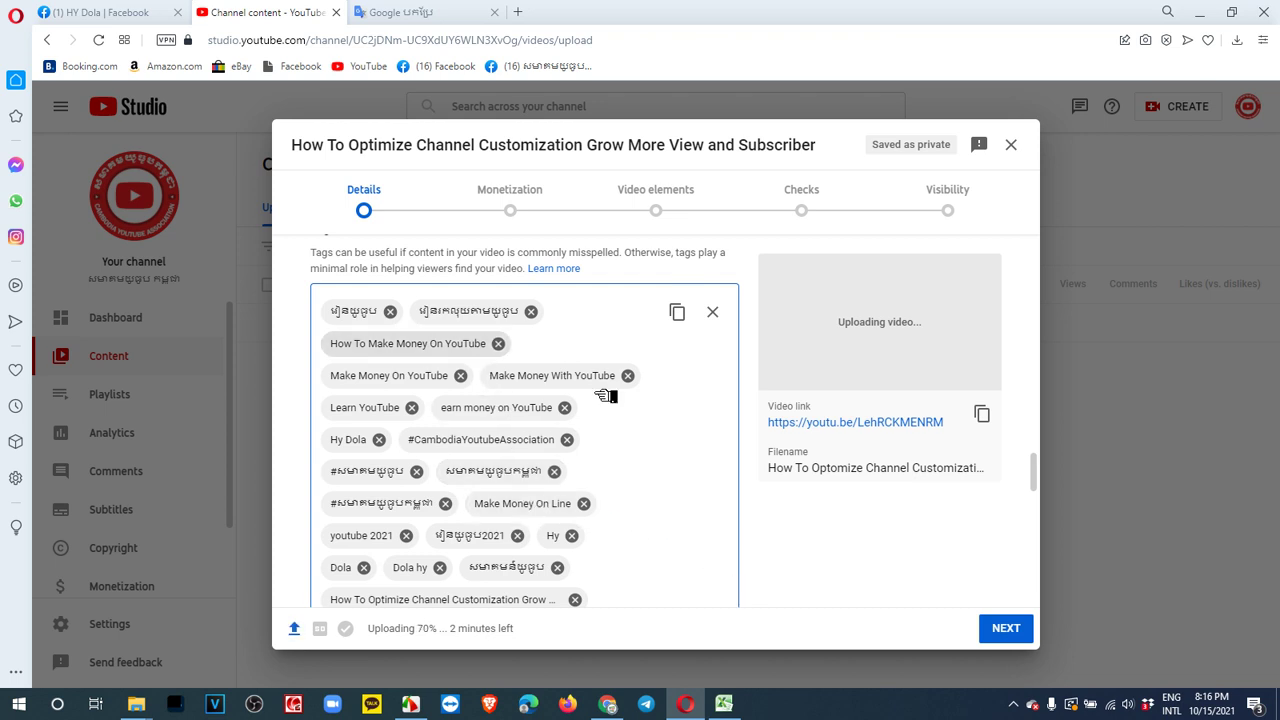
scroll(603, 483, "down", 1)
scroll(603, 483, "down", 1)
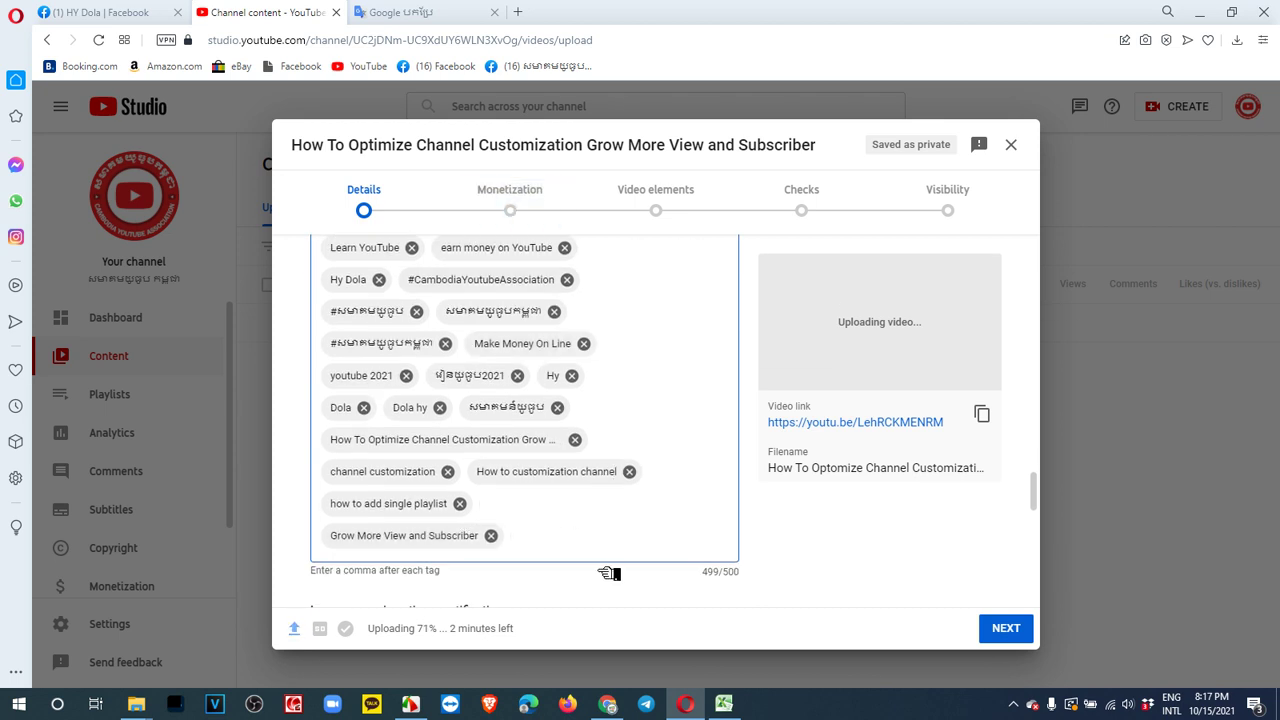
Step: Proceed to the monetization stage, set the video's monetization to On, and continue to the Ad suitability stage
left_click(1018, 629)
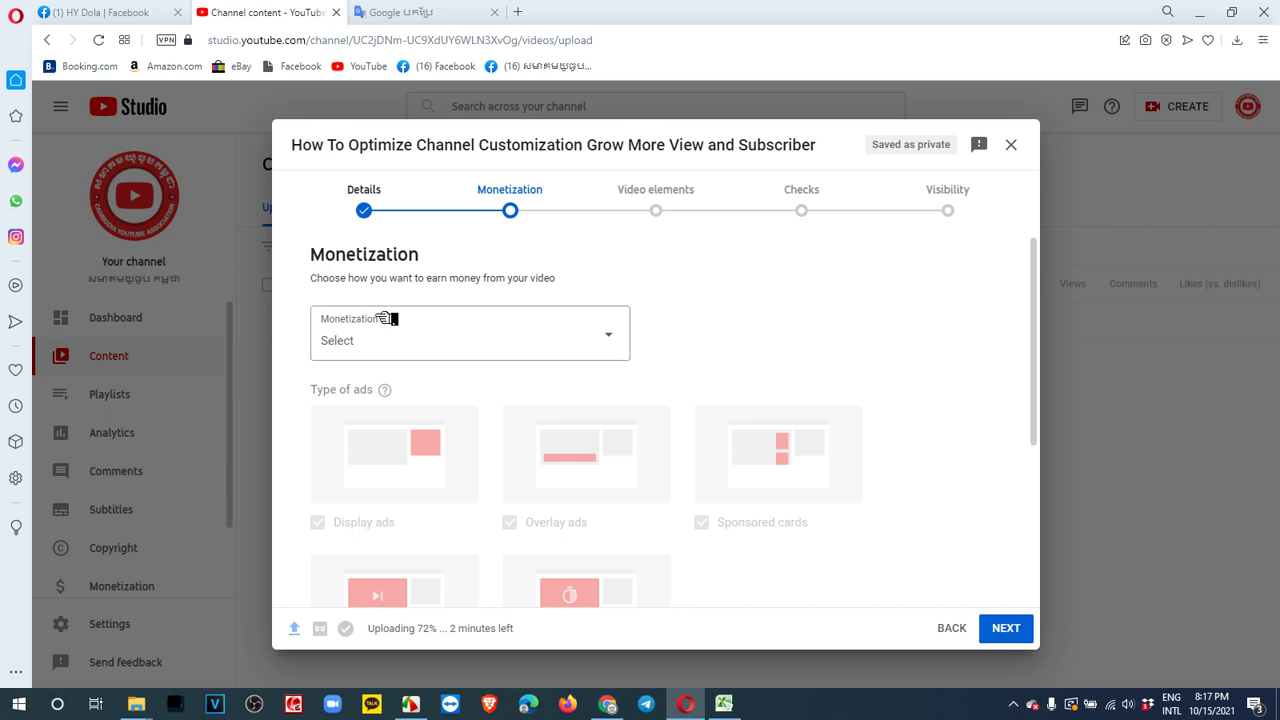
left_click(455, 351)
left_click(337, 330)
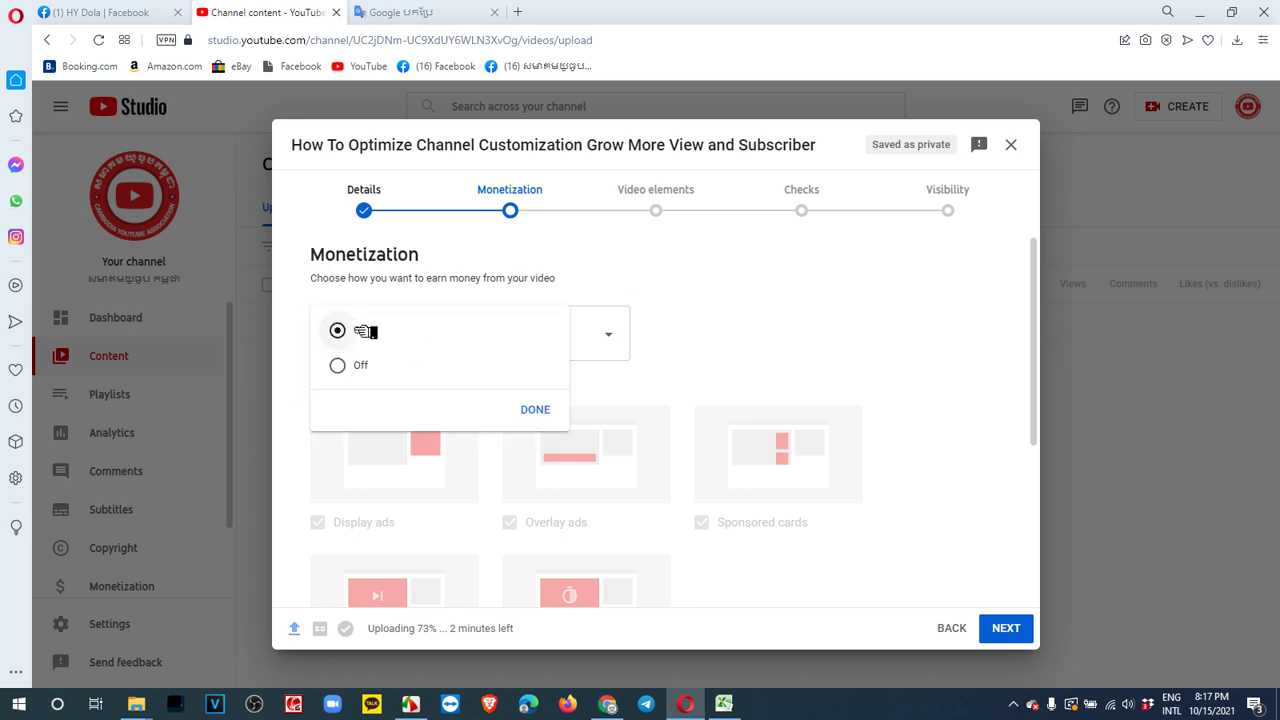
left_click(535, 410)
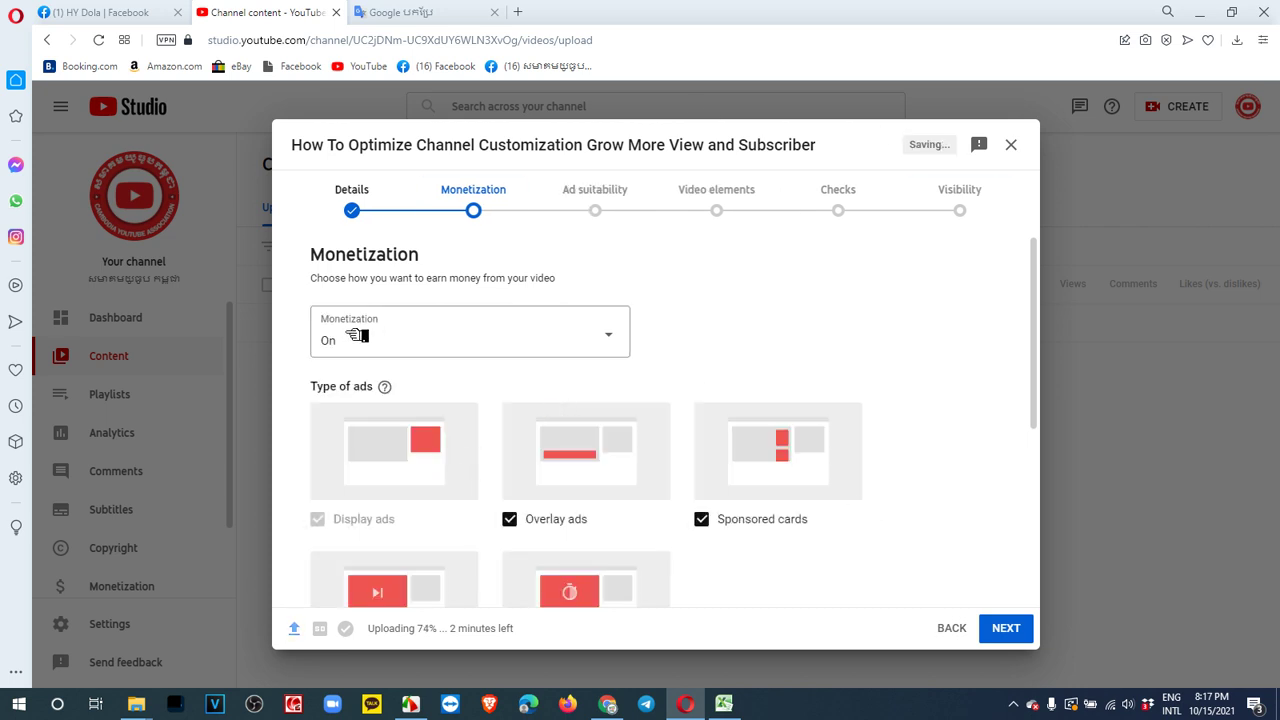
scroll(380, 365, "down", 3)
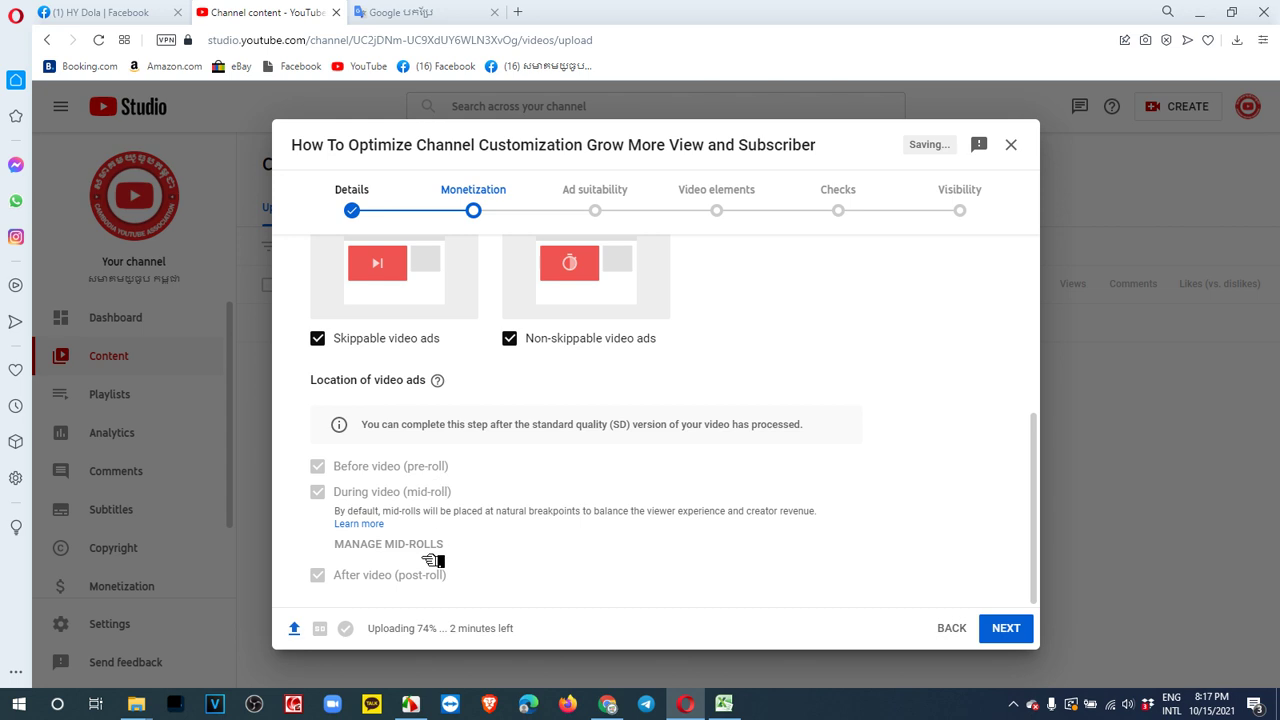
left_click(594, 194)
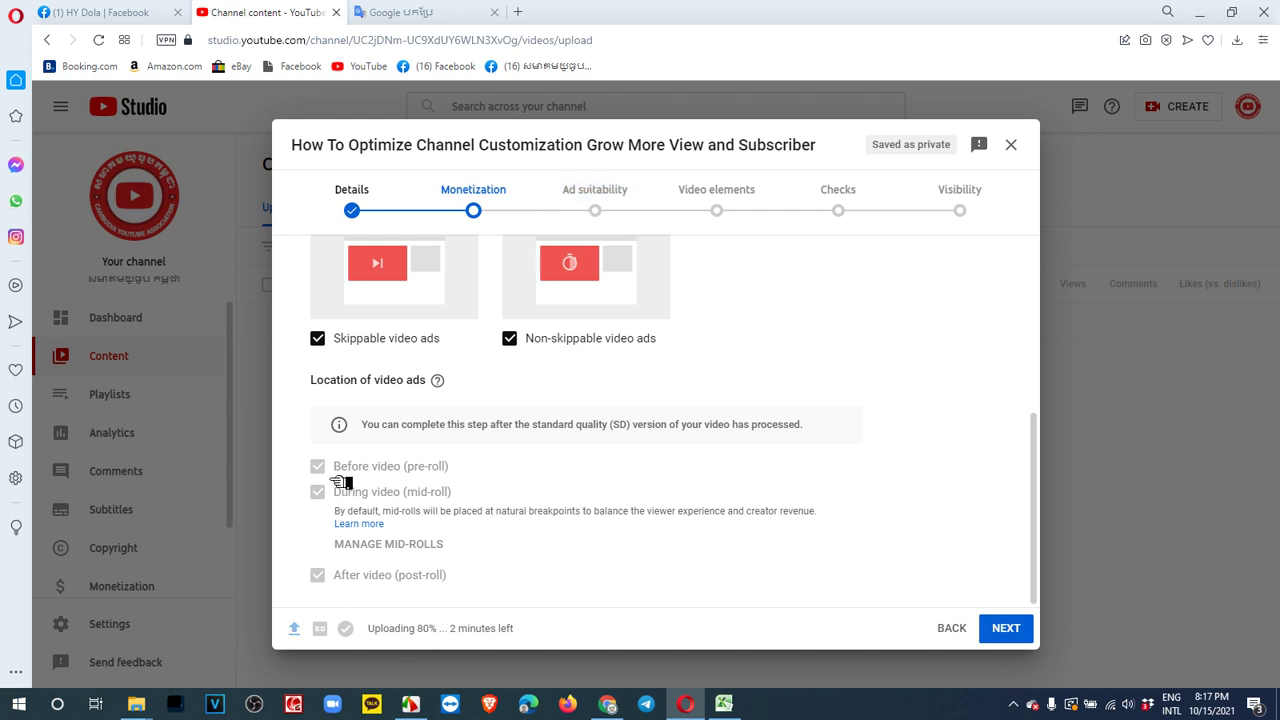
left_click(608, 218)
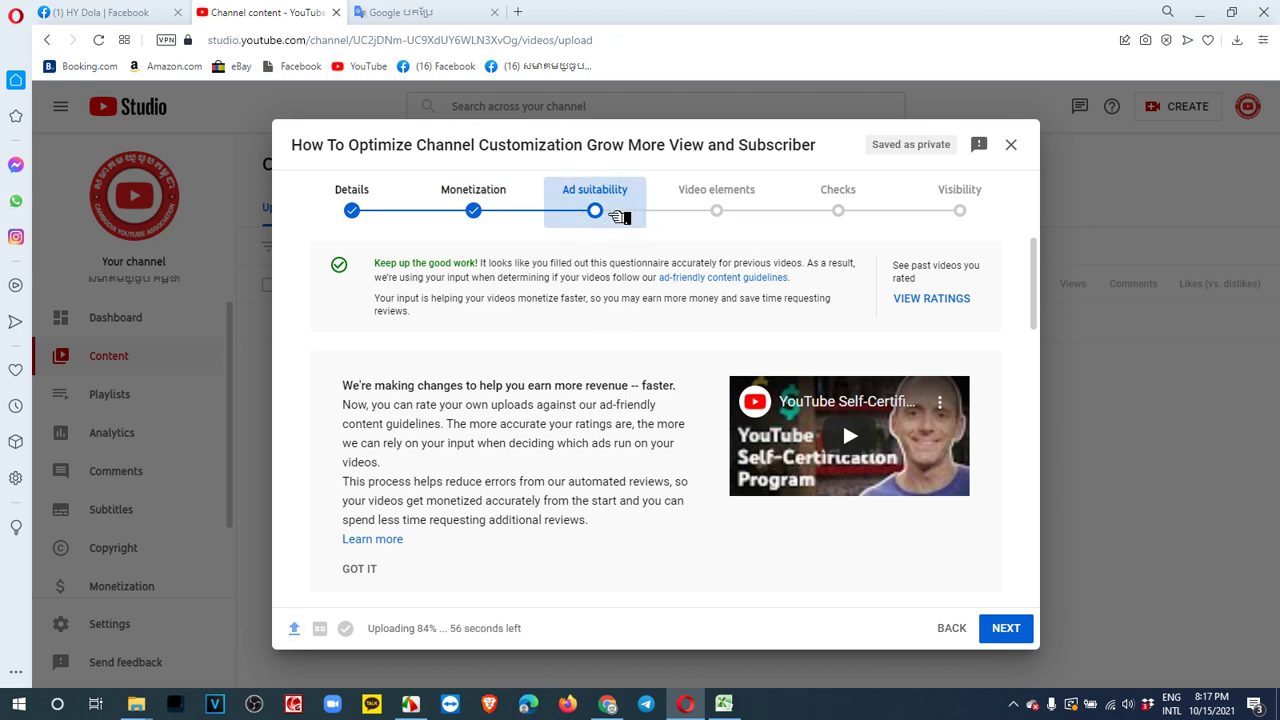
Step: Examine the content categories in the ad suitability questionnaire, from inappropriate language to sensitive events
scroll(680, 377, "down", 5)
scroll(894, 337, "down", 3)
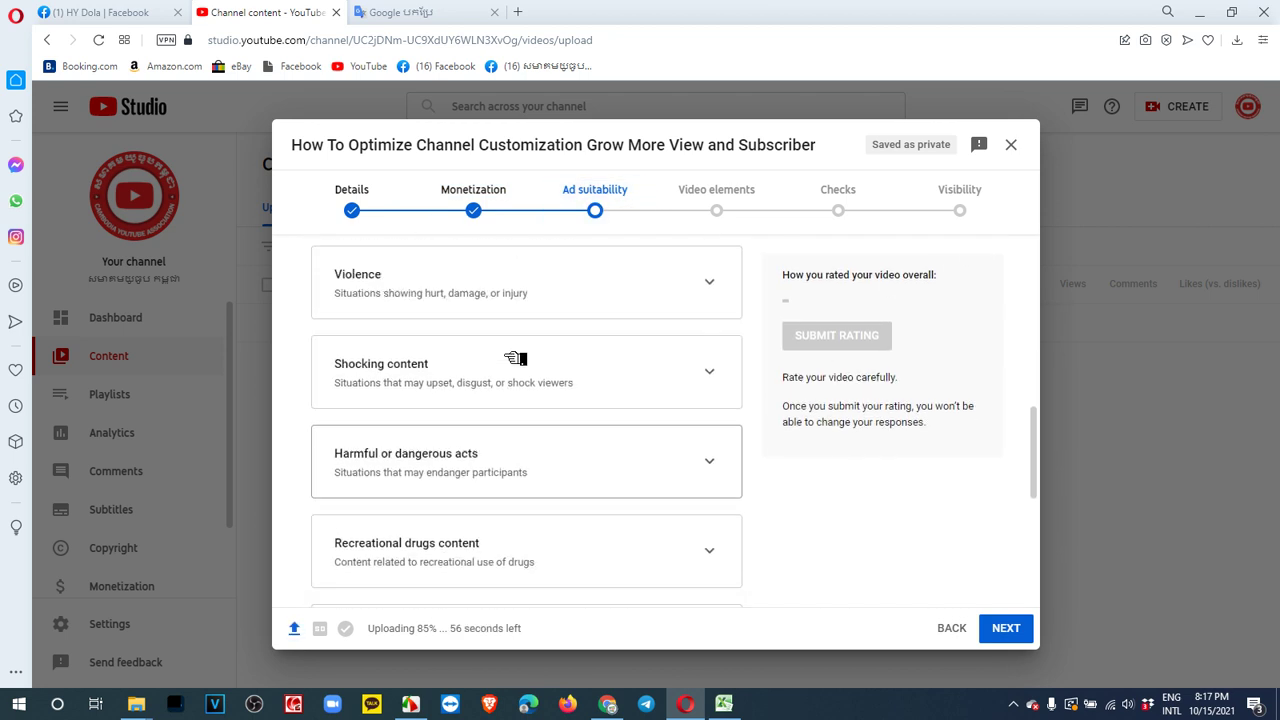
scroll(443, 349, "up", 4)
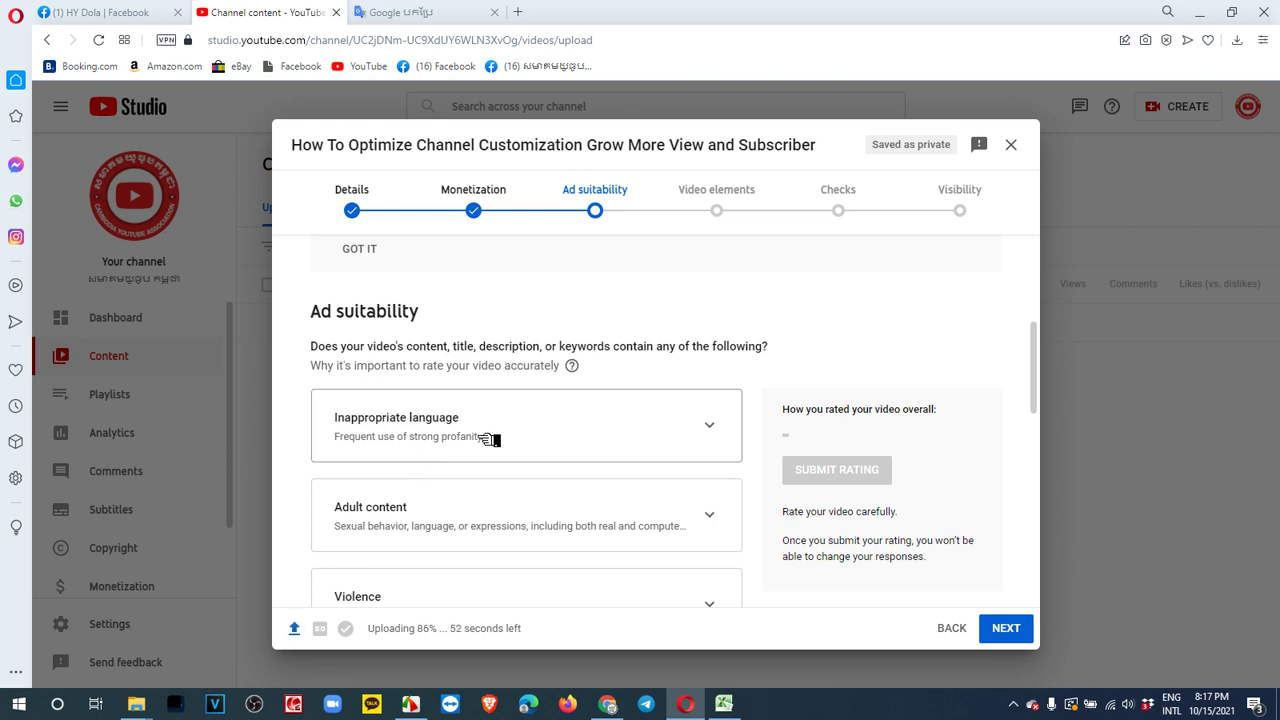
scroll(505, 480, "down", 2)
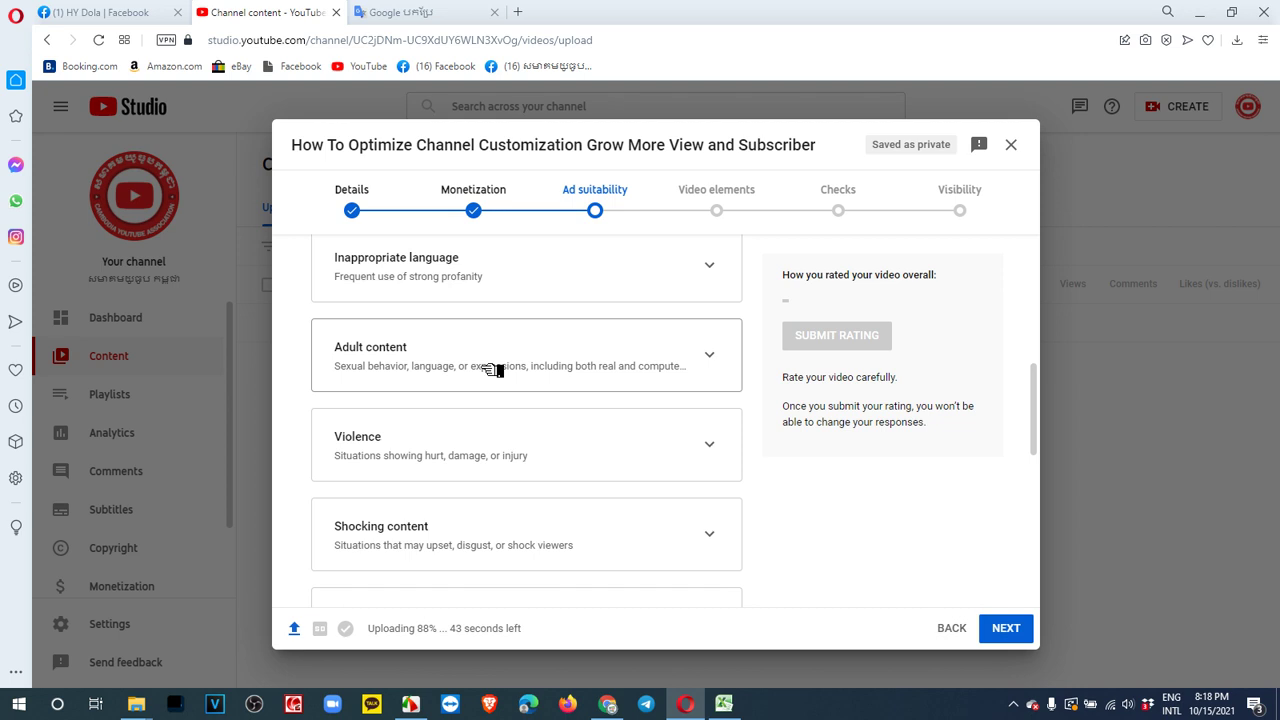
scroll(490, 369, "down", 2)
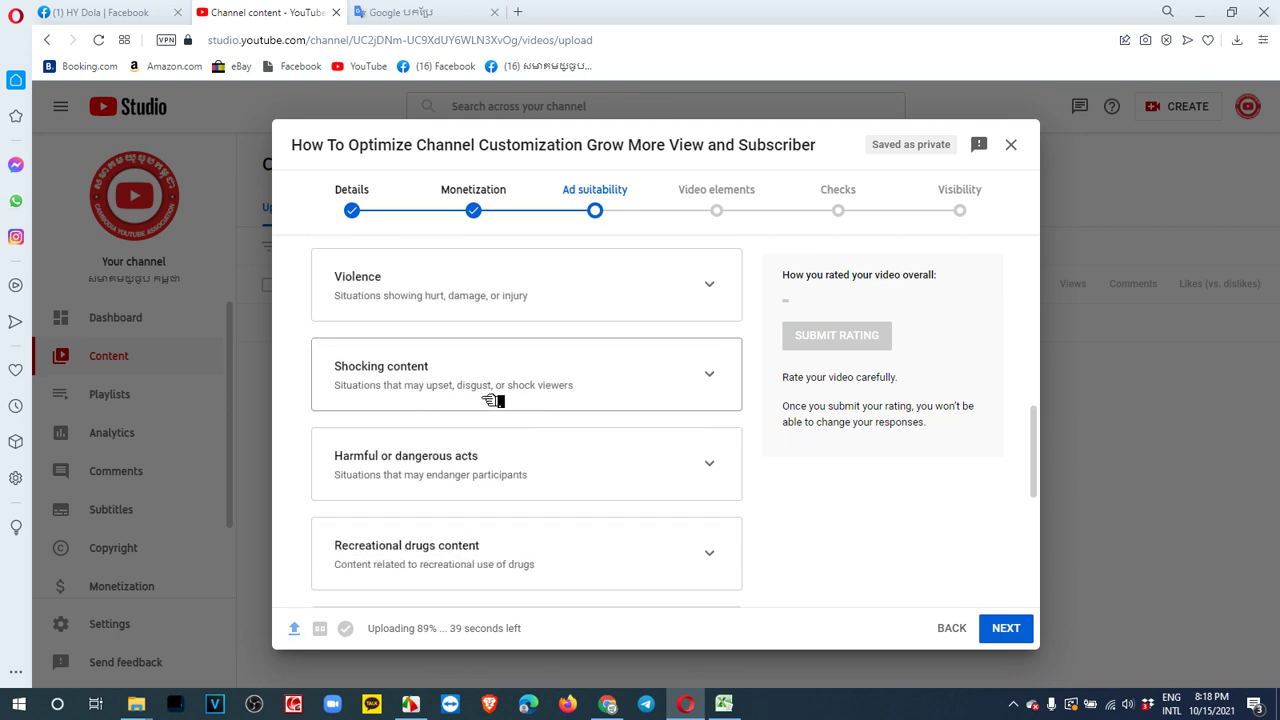
scroll(555, 466, "down", 1)
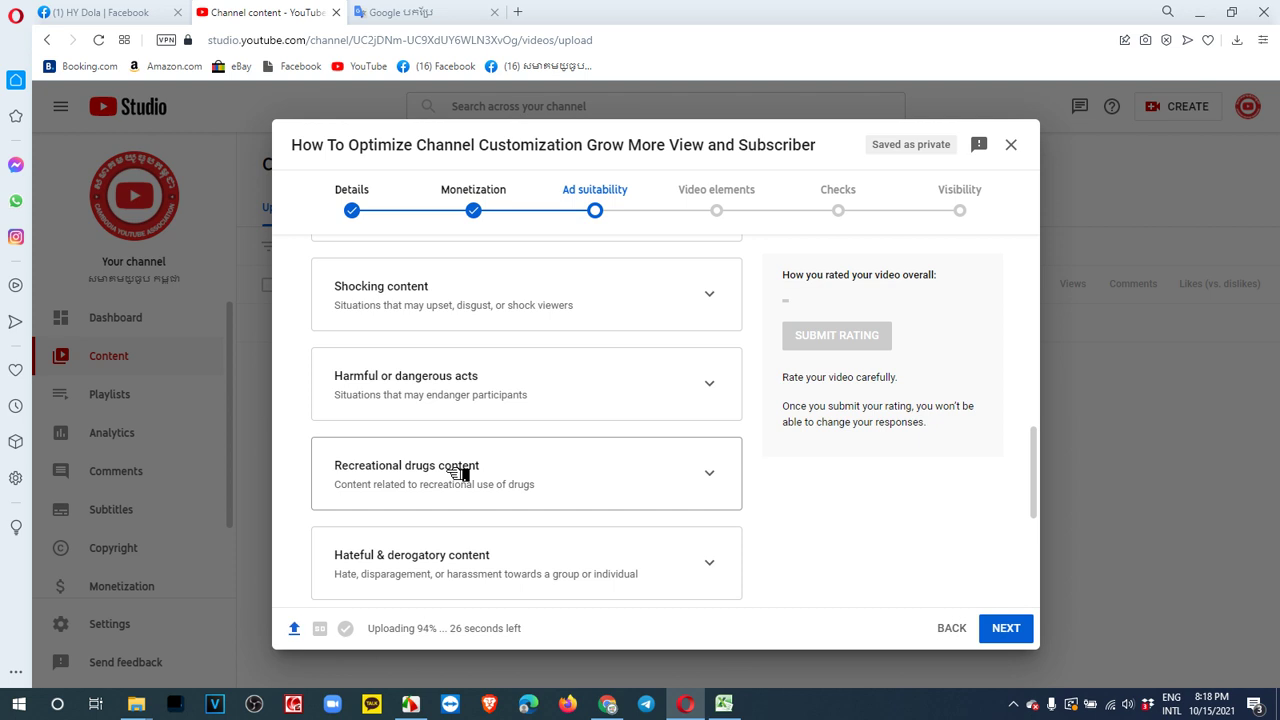
scroll(457, 473, "down", 2)
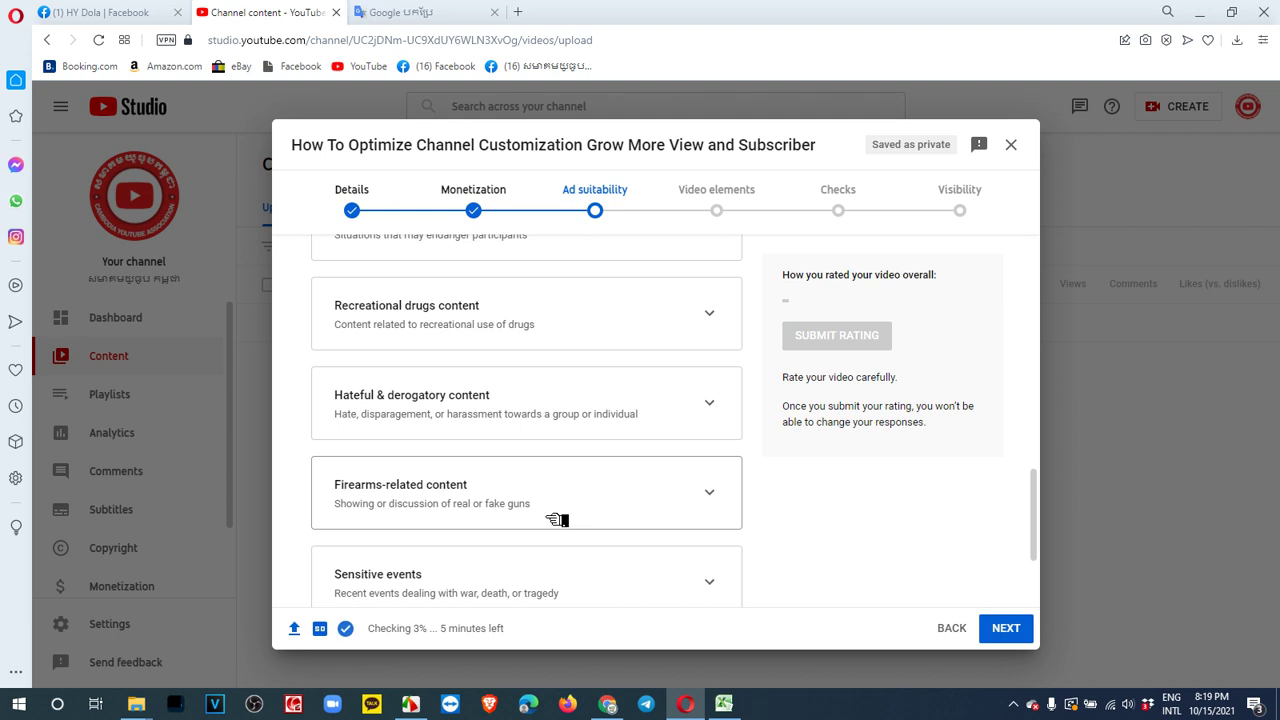
Step: Expand the firearms-related content category to read its answer options, and collapse it without choosing one
left_click(557, 520)
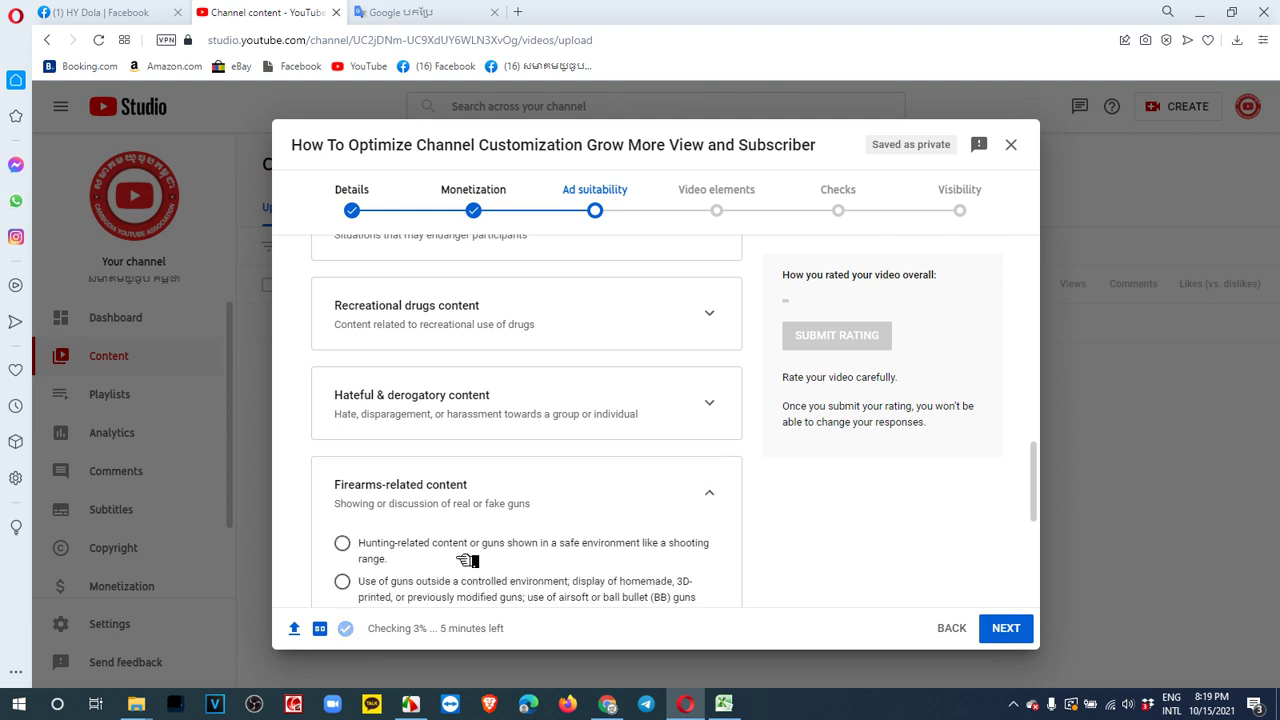
scroll(306, 563, "down", 2)
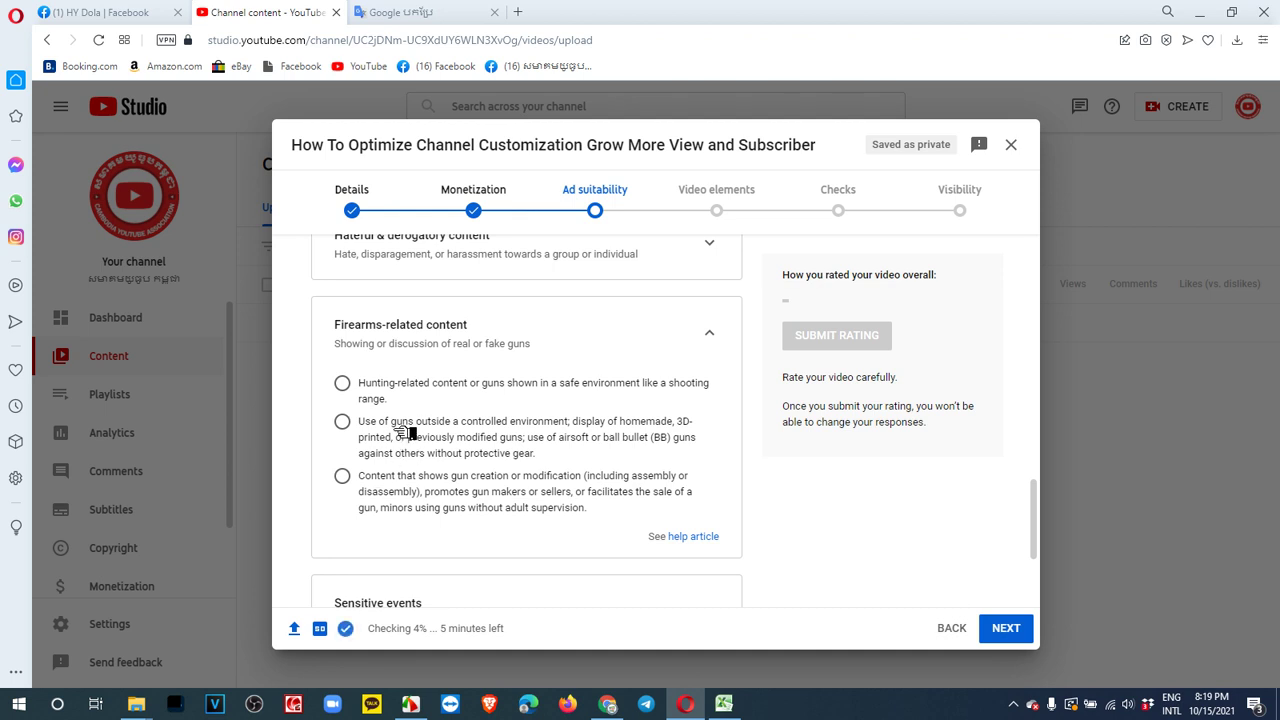
left_click(712, 332)
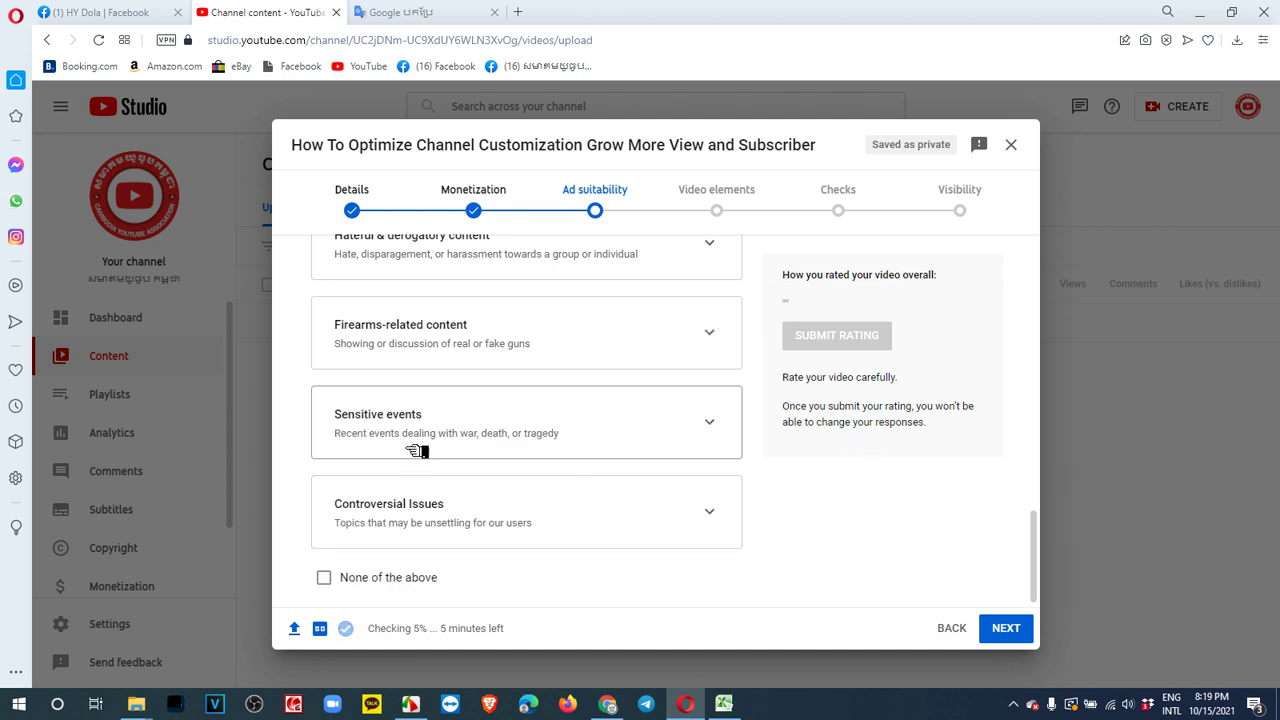
scroll(534, 414, "down", 1)
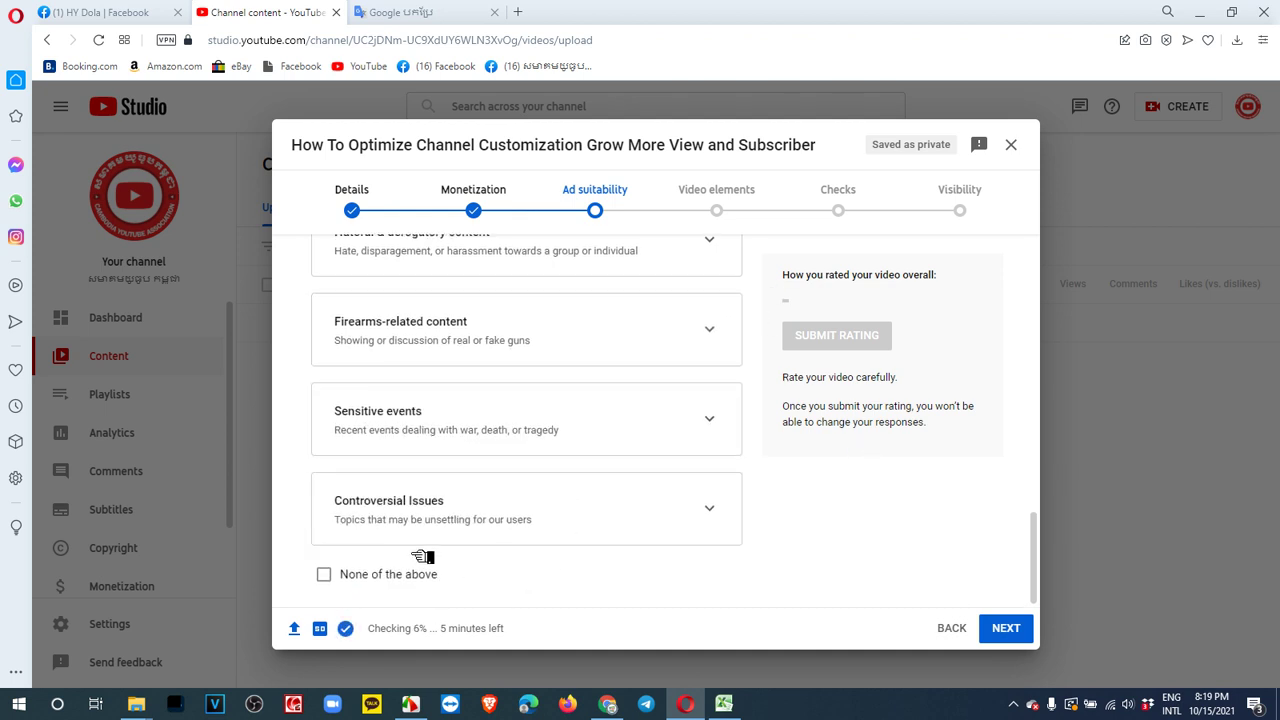
Step: Look over the questionnaire again and read the Controversial Issues answer options, leaving that category unanswered and collapsed
scroll(586, 506, "up", 8)
scroll(615, 340, "down", 3)
scroll(615, 340, "down", 5)
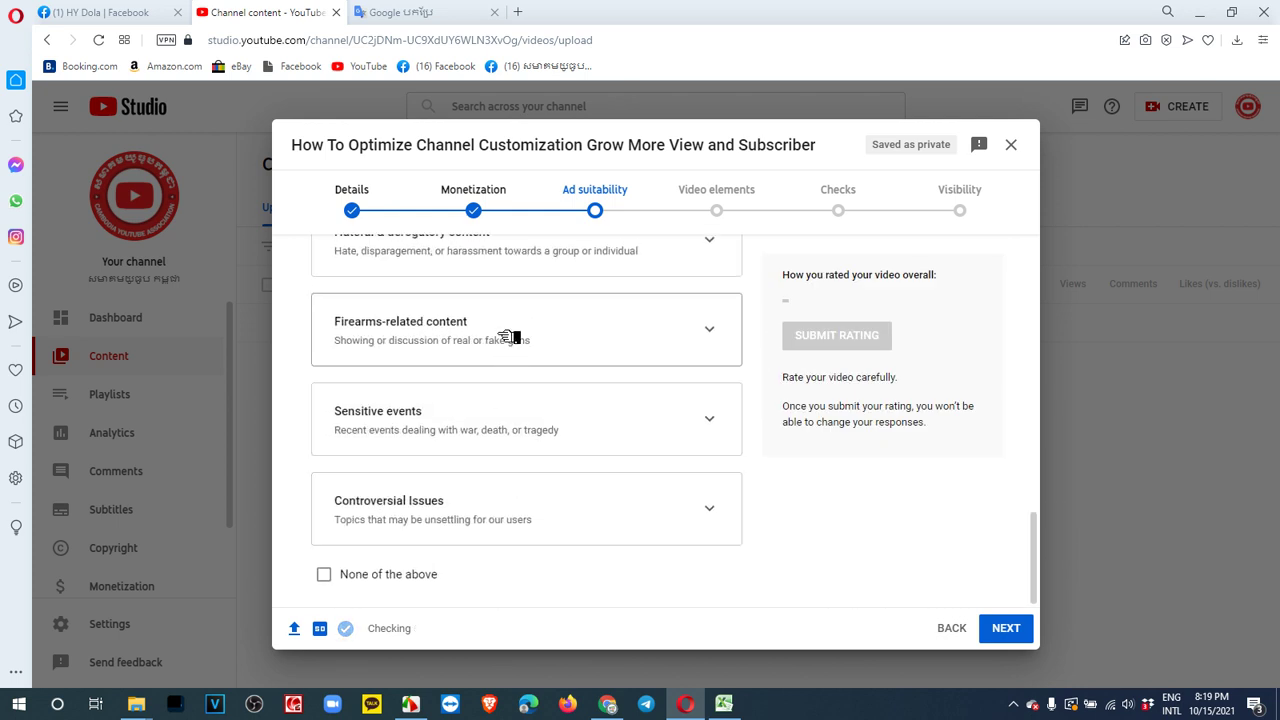
left_click(605, 540)
scroll(560, 560, "down", 2)
scroll(517, 500, "up", 2)
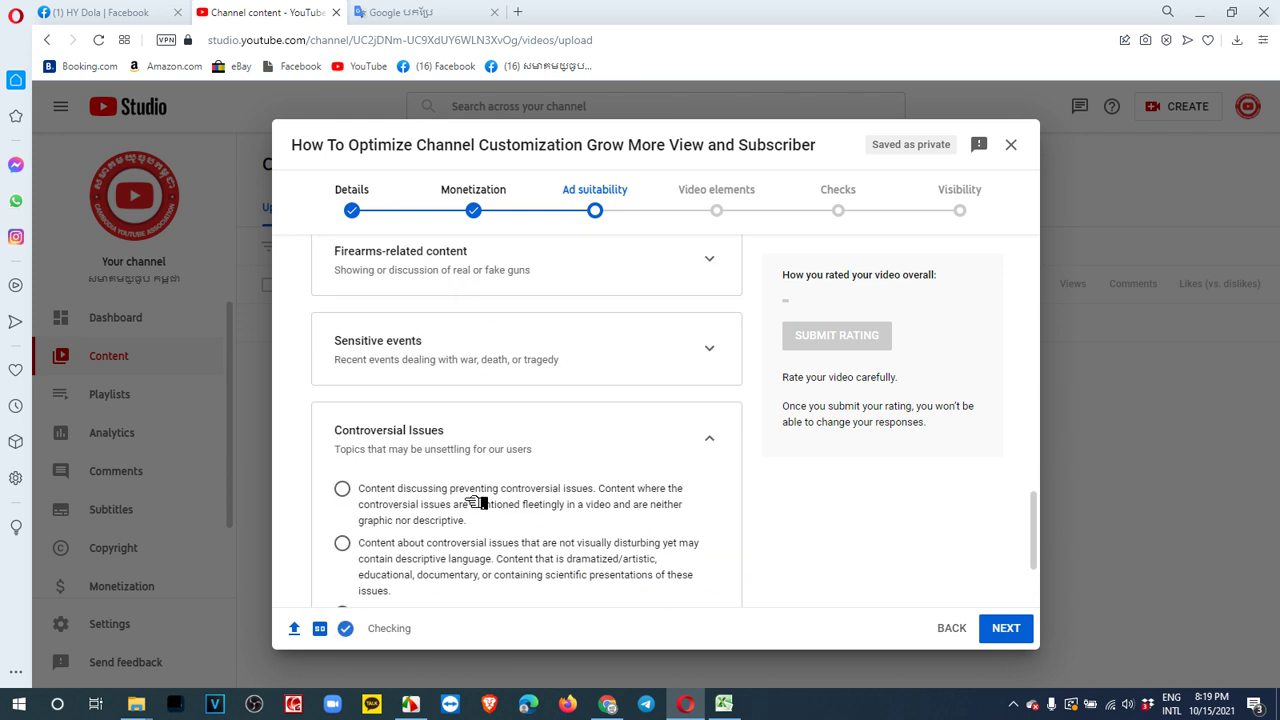
left_click(690, 446)
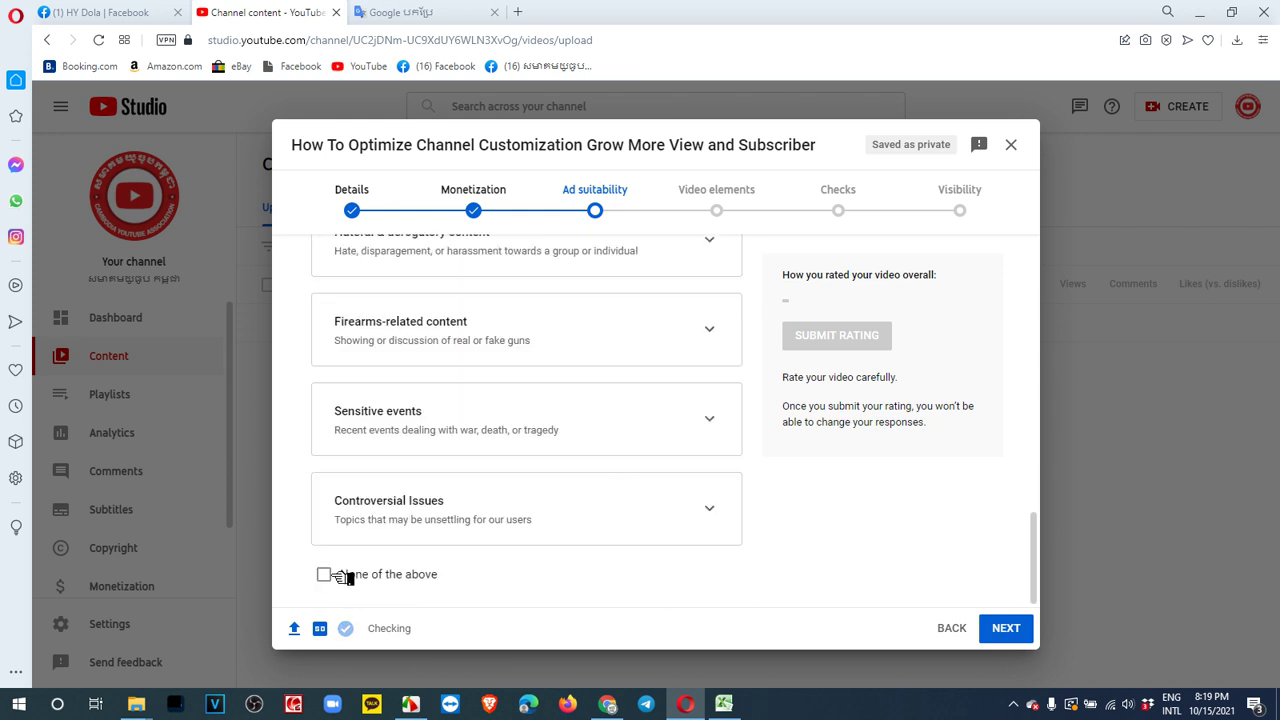
Step: Declare "None of the above" for the ad suitability categories and submit the video's rating
left_click(366, 577)
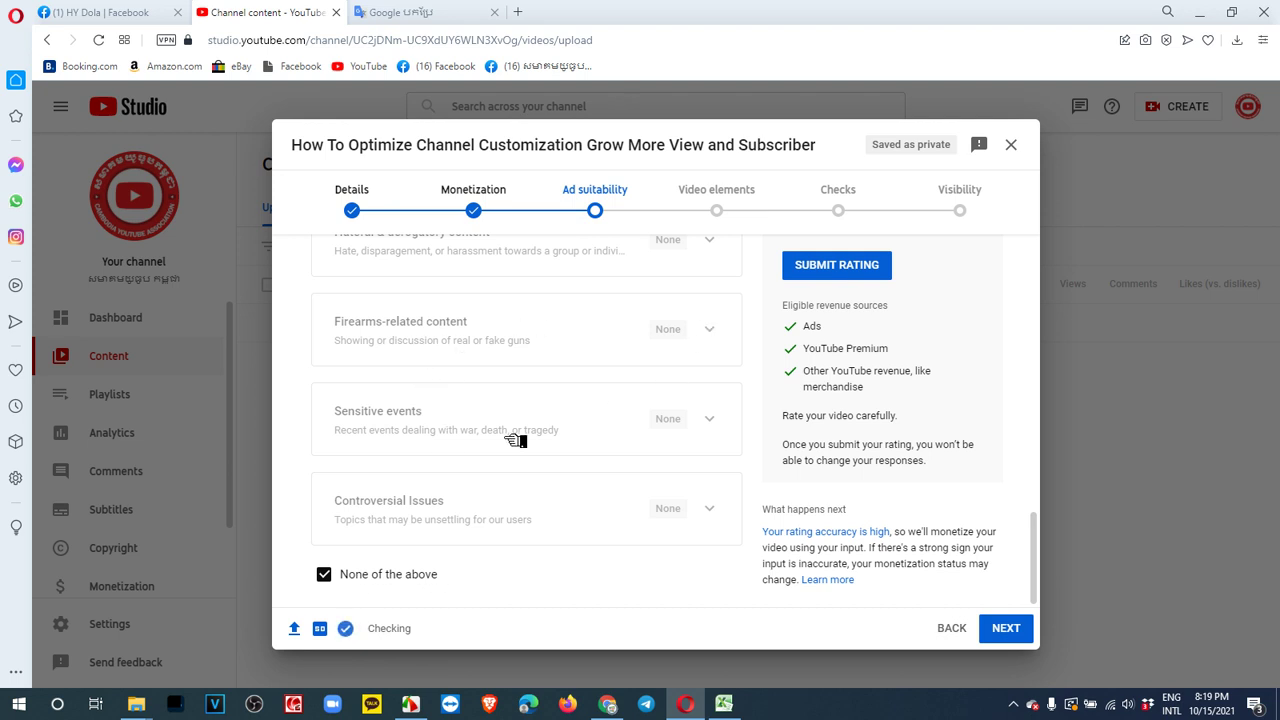
scroll(560, 352, "up", 2)
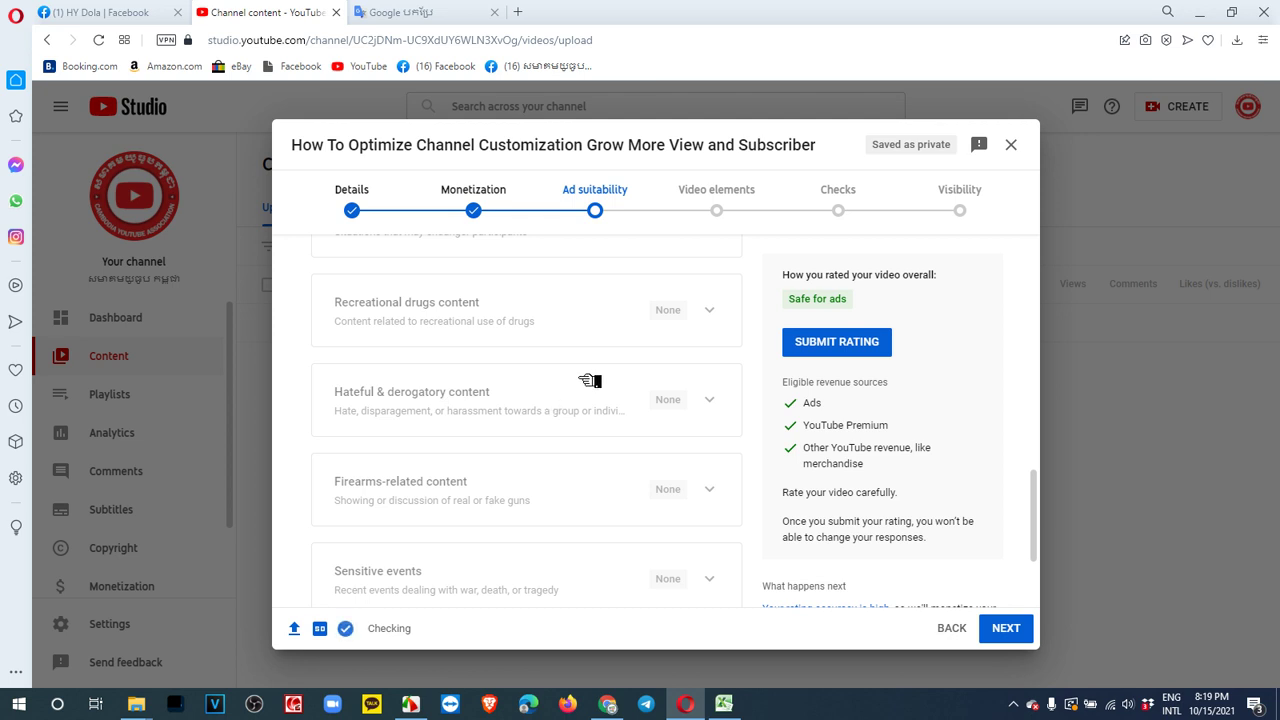
scroll(590, 381, "down", 2)
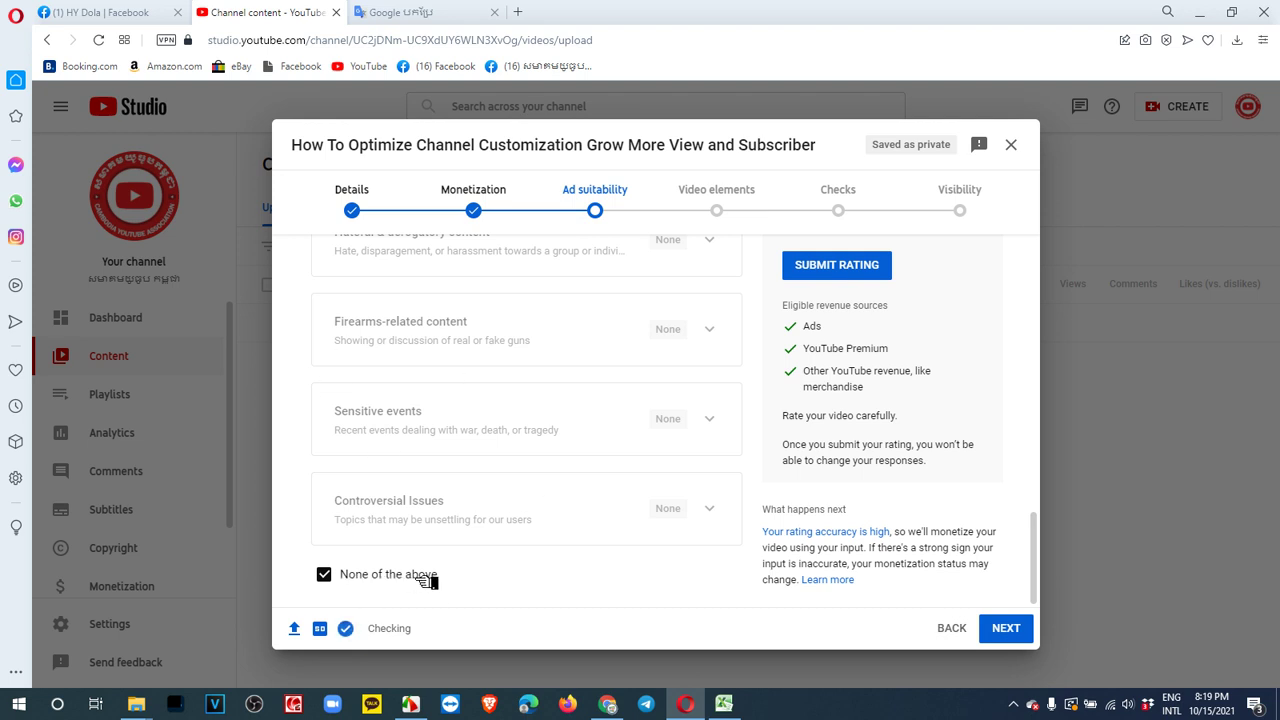
left_click(822, 268)
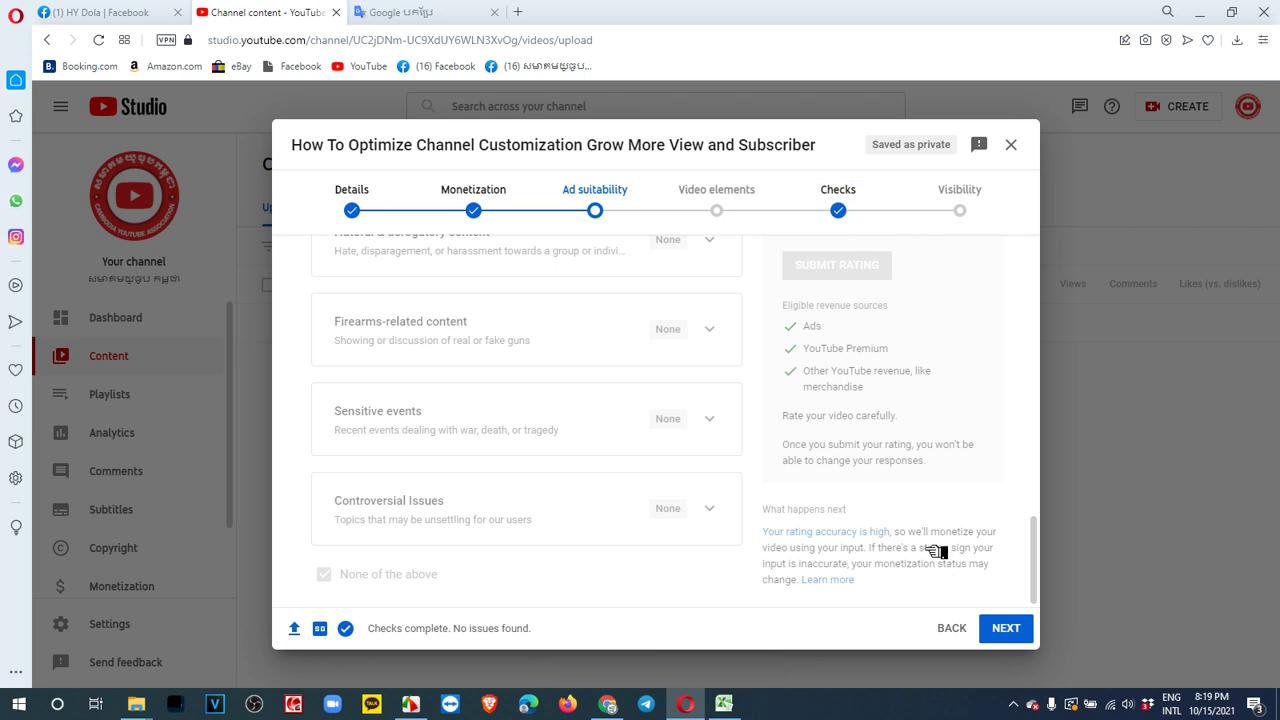
Step: Continue to the video elements, import the end screen from the channel's previous video, and save it
left_click(1027, 630)
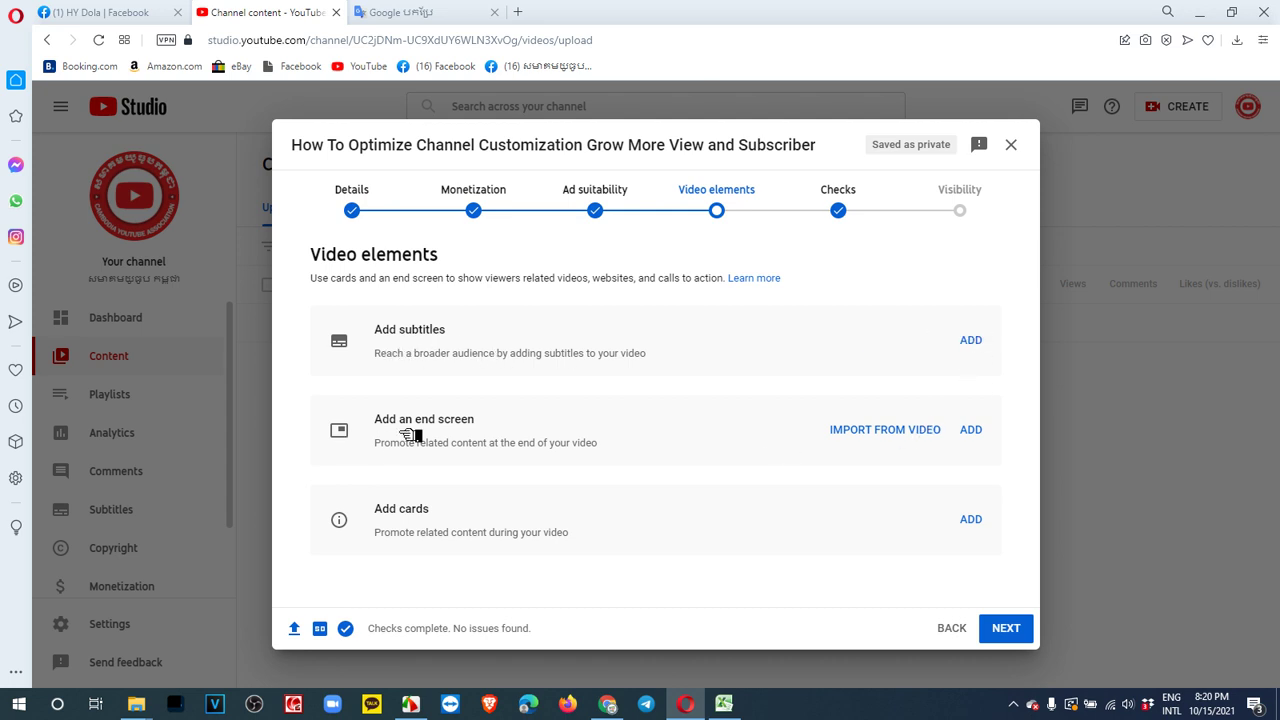
left_click(891, 433)
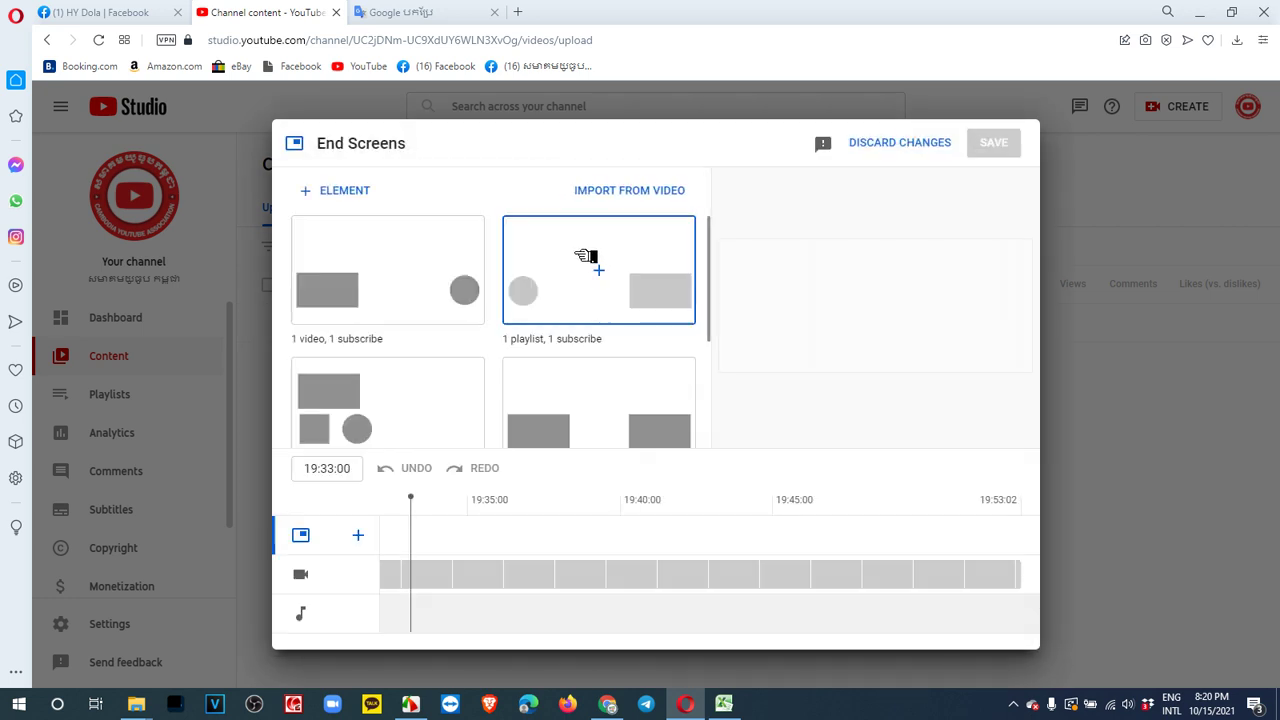
left_click(419, 283)
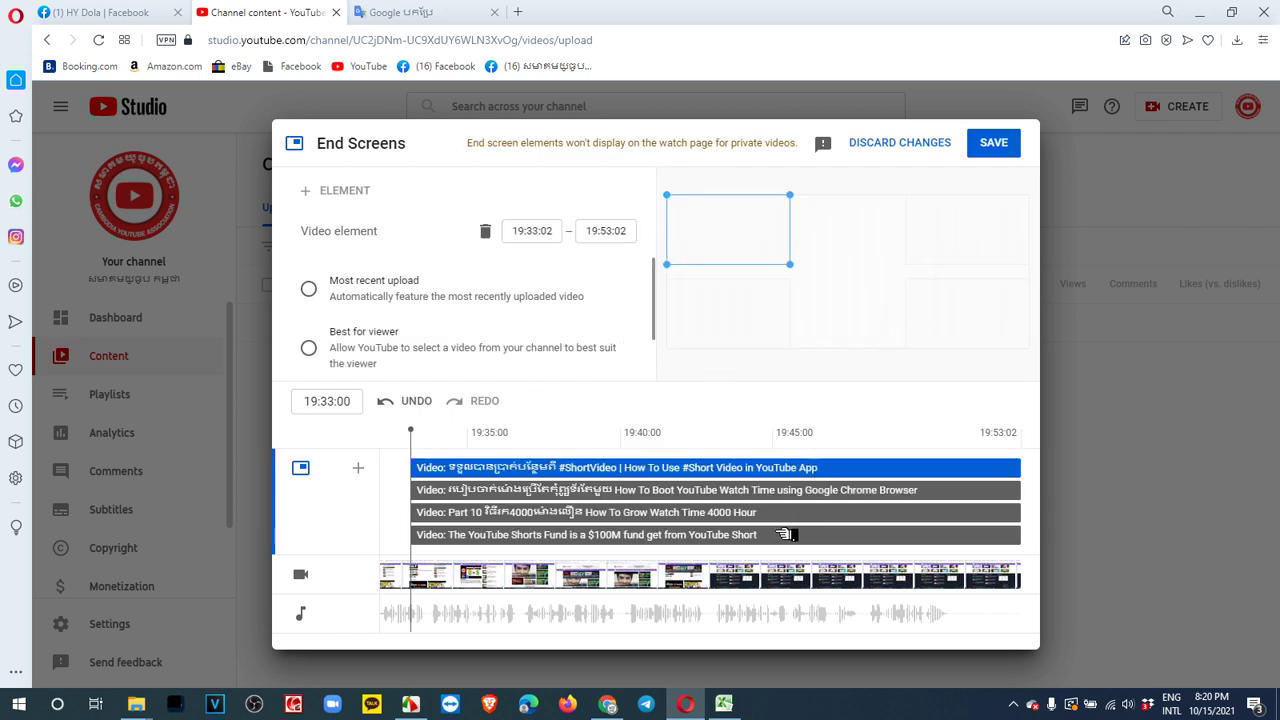
left_click(1000, 143)
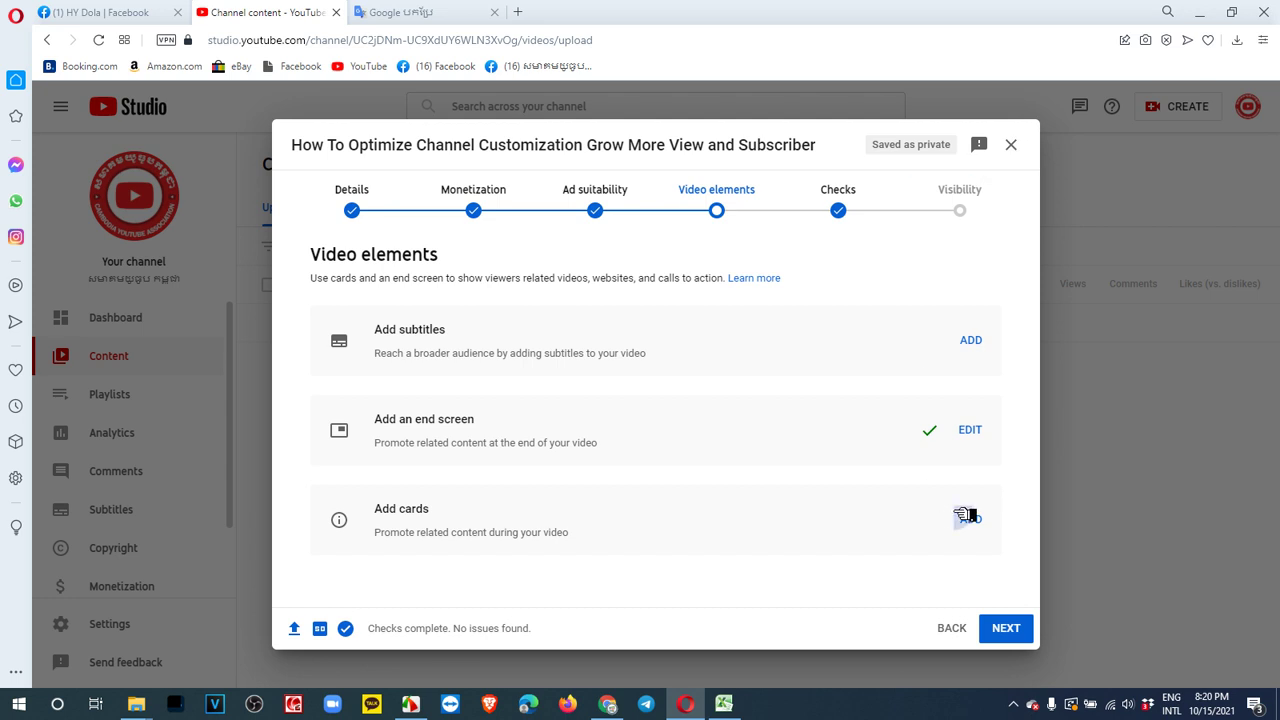
Step: Start adding cards with a video card at 03:30:04 promoting "Are you OK ? to add more Ads in YouTube"
left_click(967, 516)
left_click(512, 537)
left_click(605, 222)
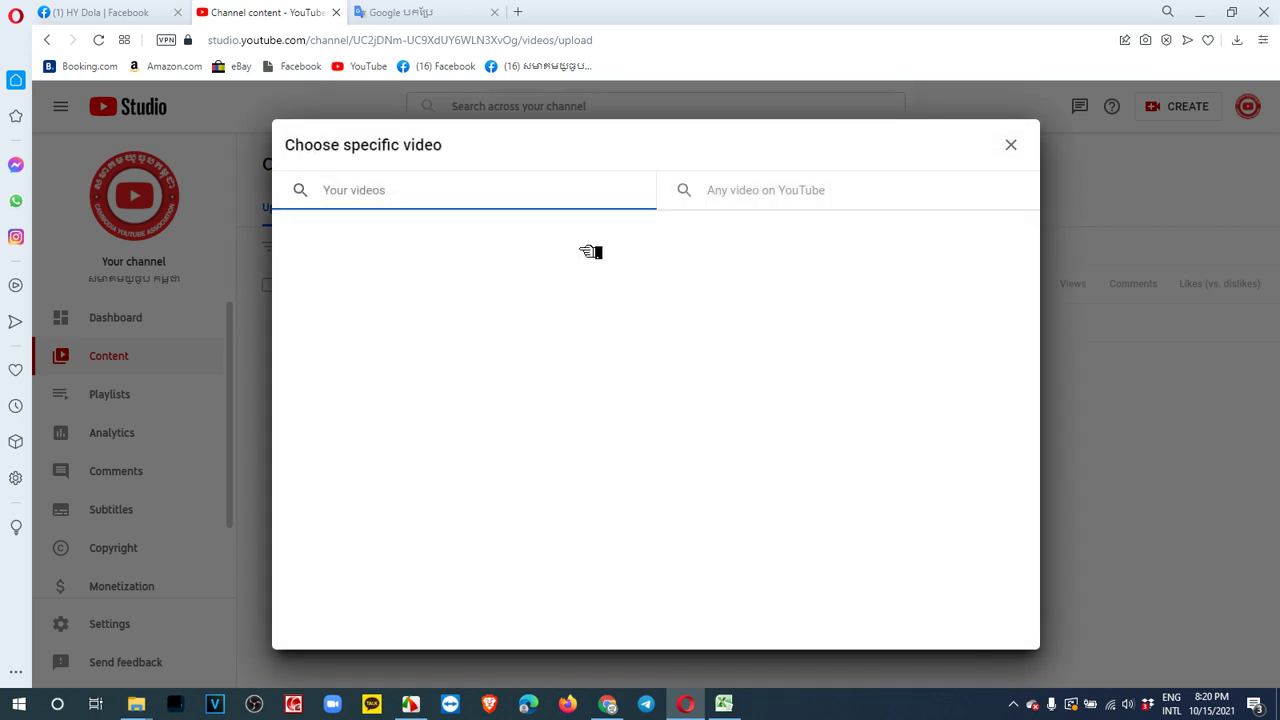
left_click(395, 272)
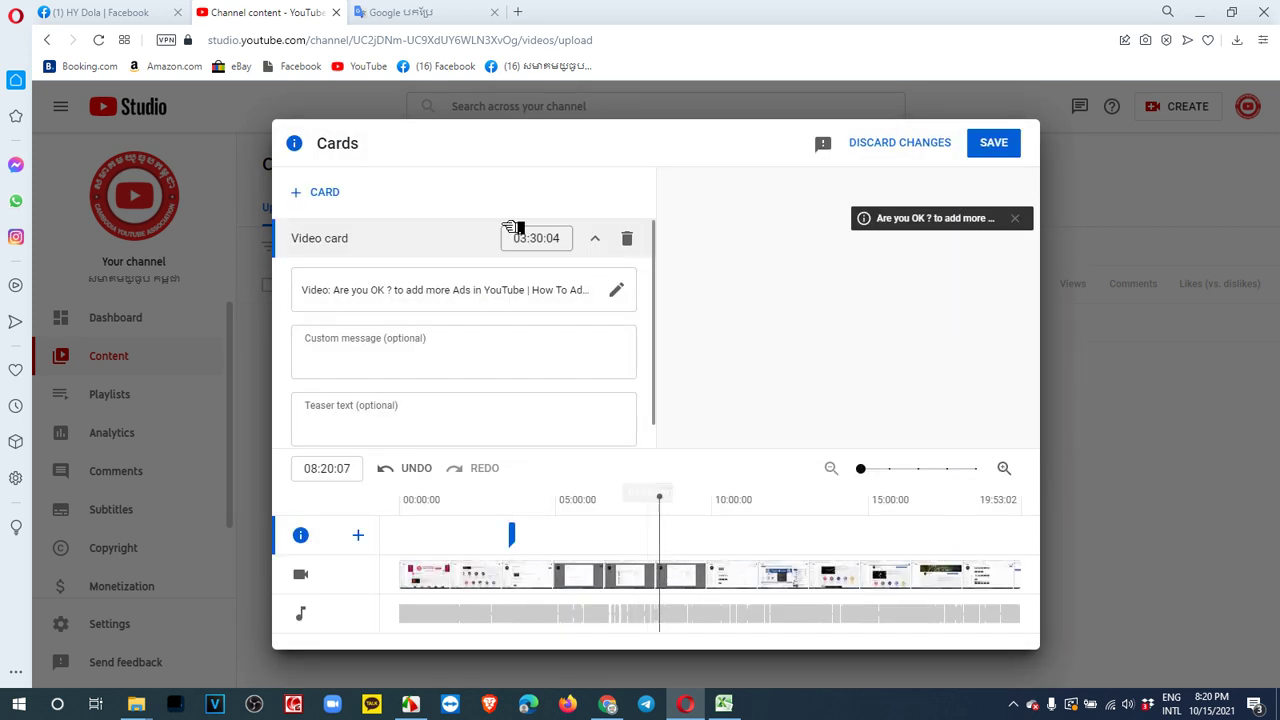
Step: Add a playlist card for "Increase Income" at 08:20:07 and a card for the "Video #RANK" video at 13:27:09
left_click(352, 208)
left_click(340, 209)
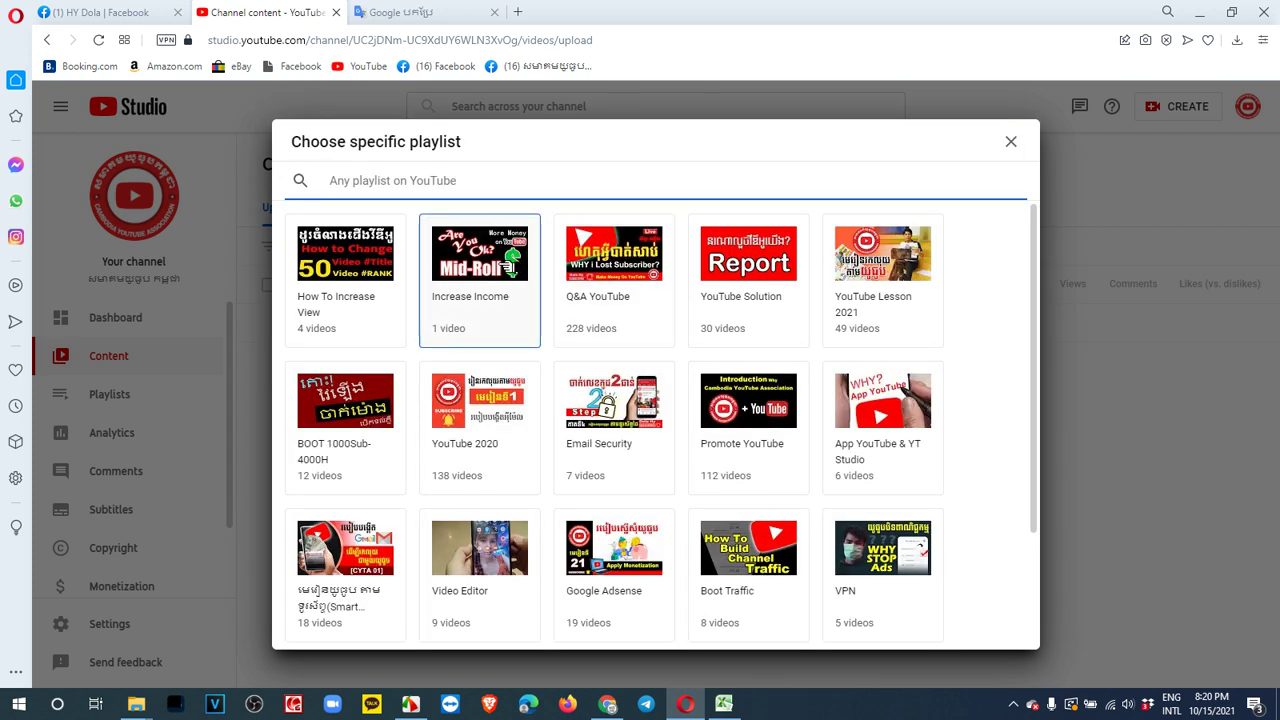
left_click(512, 258)
left_click(328, 191)
left_click(316, 191)
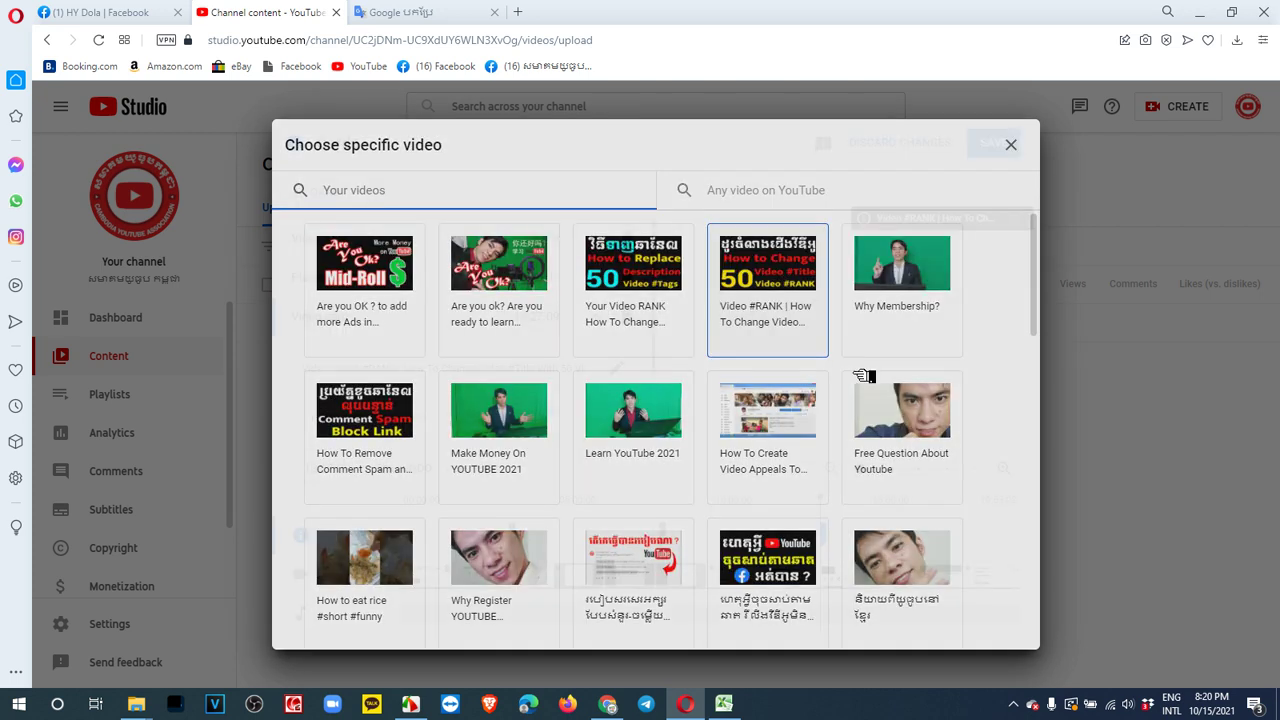
left_click(768, 300)
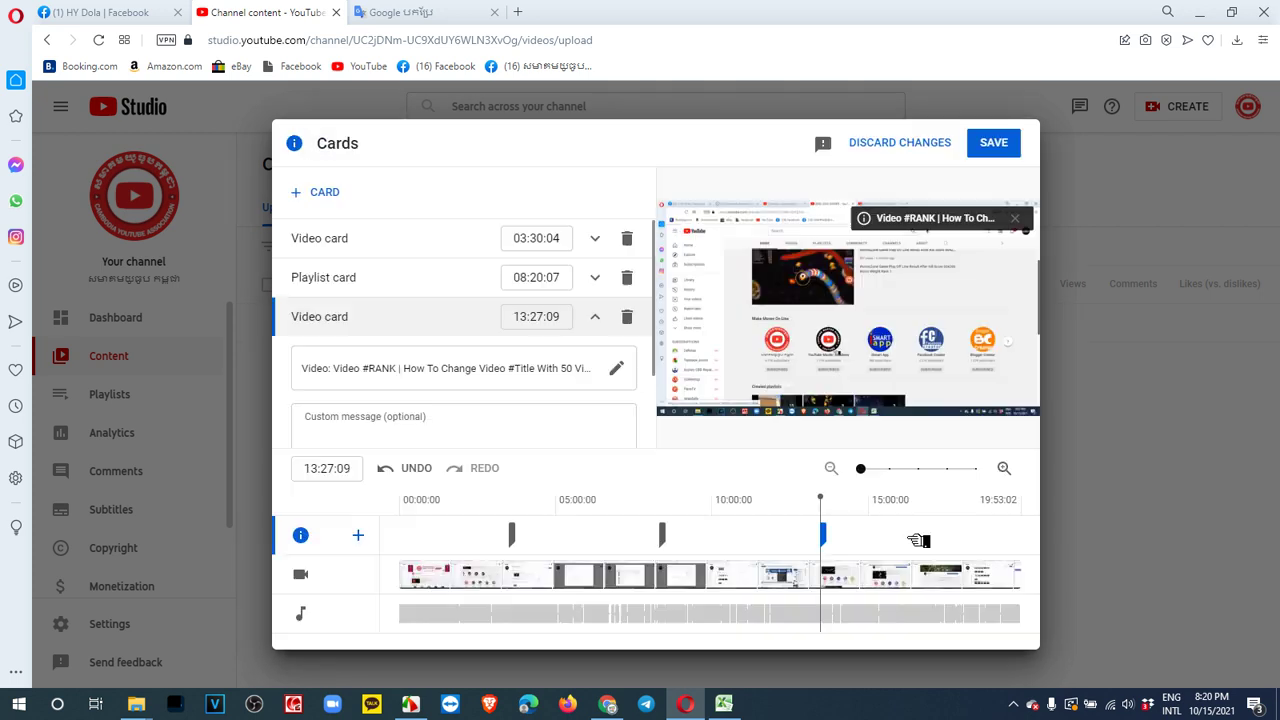
Step: Add a video card at 17:41:00 promoting "How To Remove Comment Spam"
left_click(958, 548)
left_click(345, 193)
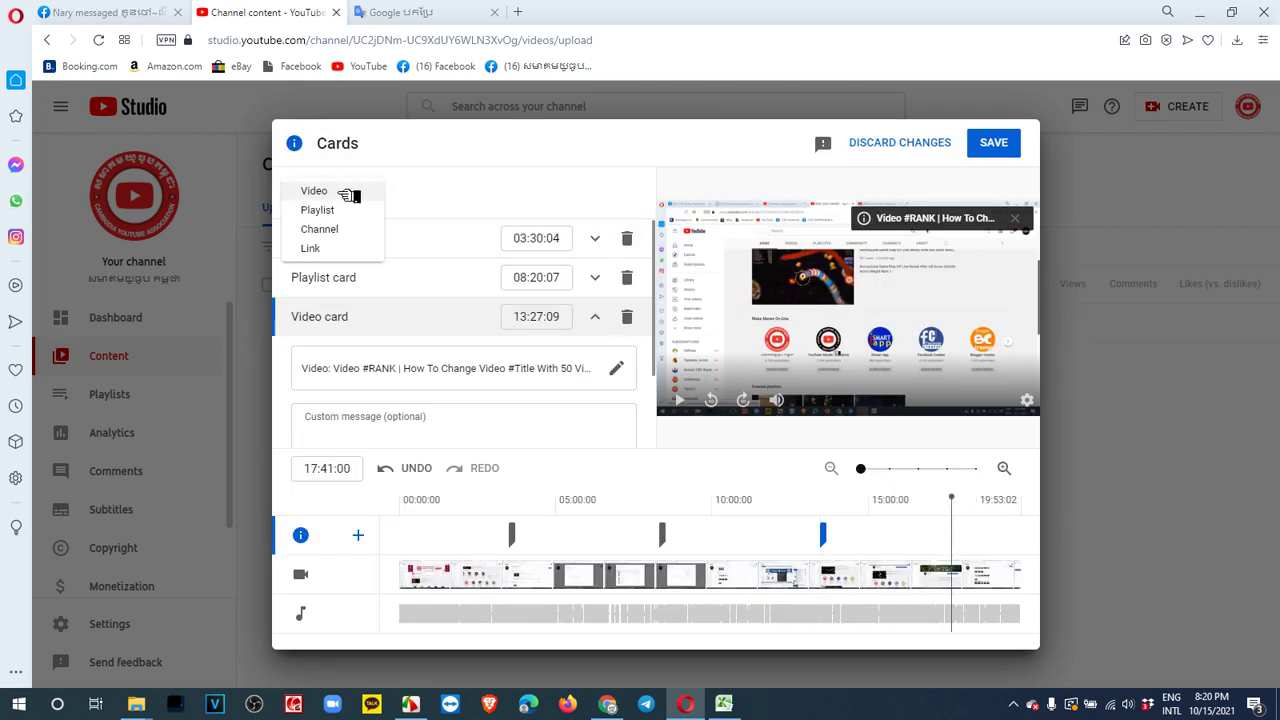
left_click(345, 191)
left_click(365, 430)
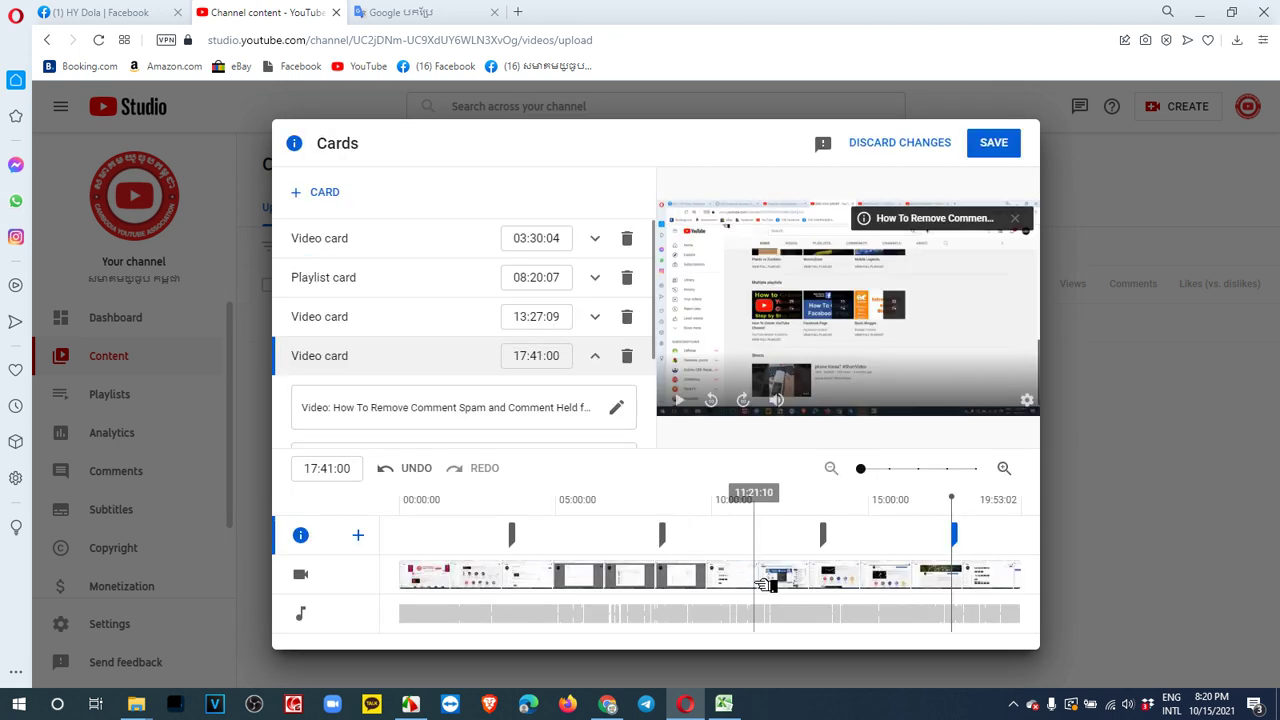
Step: Add a video card at 11:21:10 promoting the "Why i can..." video, and save all the cards
left_click(316, 194)
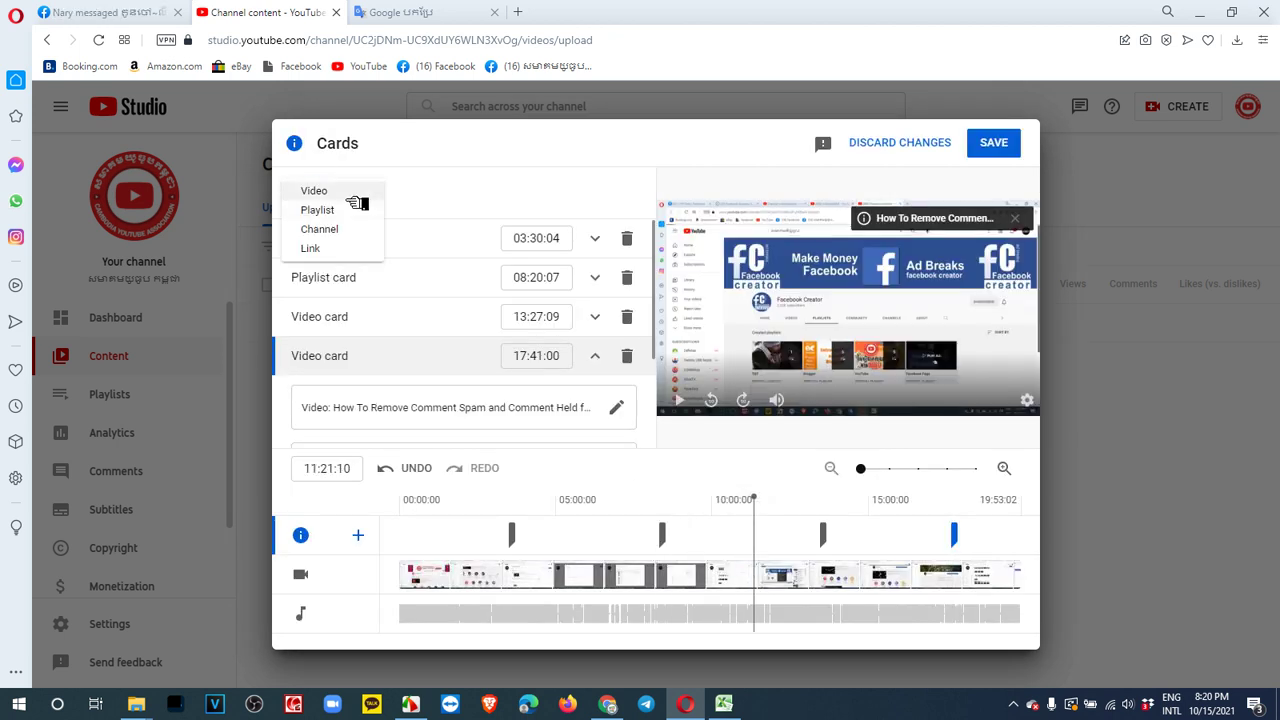
left_click(348, 190)
scroll(717, 395, "down", 1)
scroll(717, 395, "down", 3)
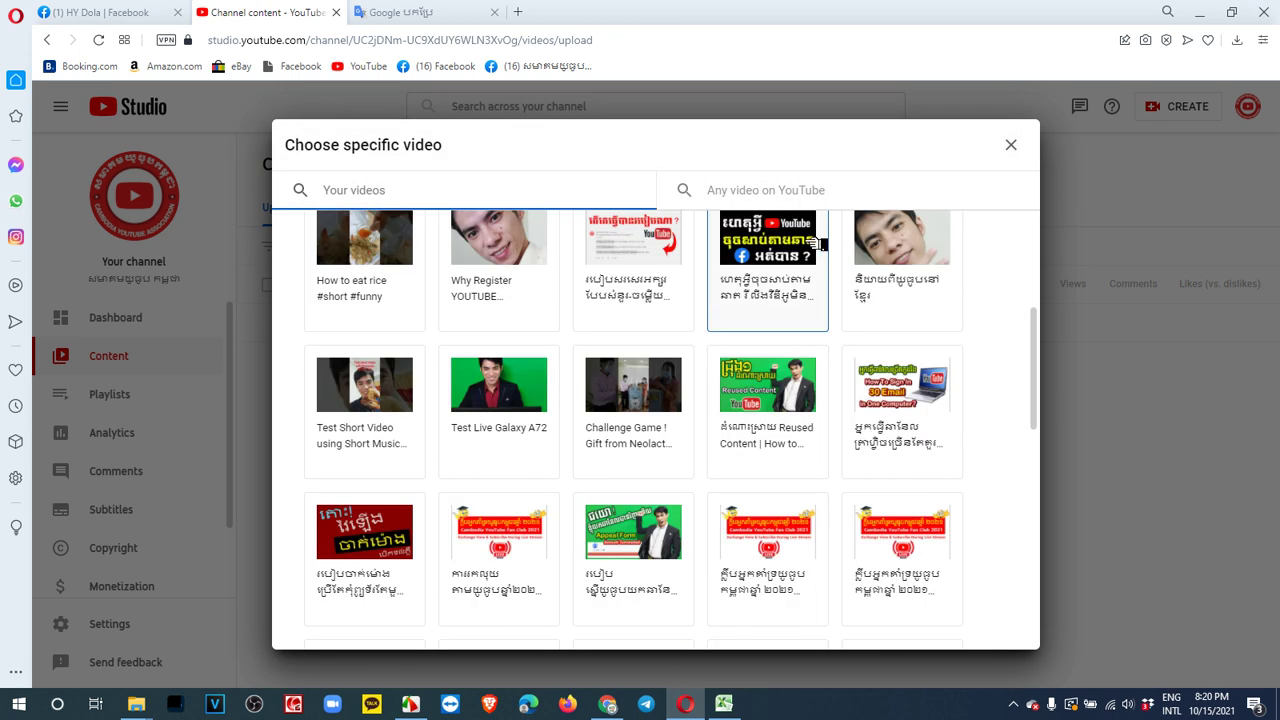
left_click(815, 243)
left_click_drag(600, 556, 588, 556)
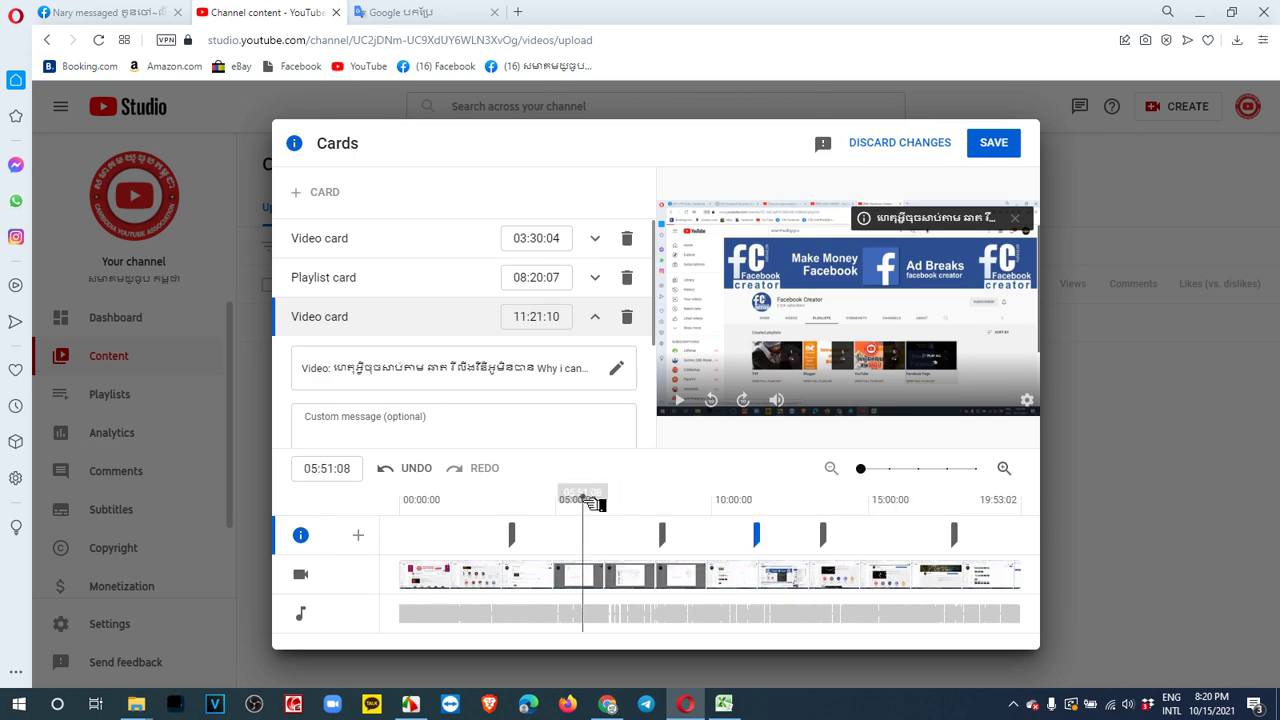
left_click(1000, 140)
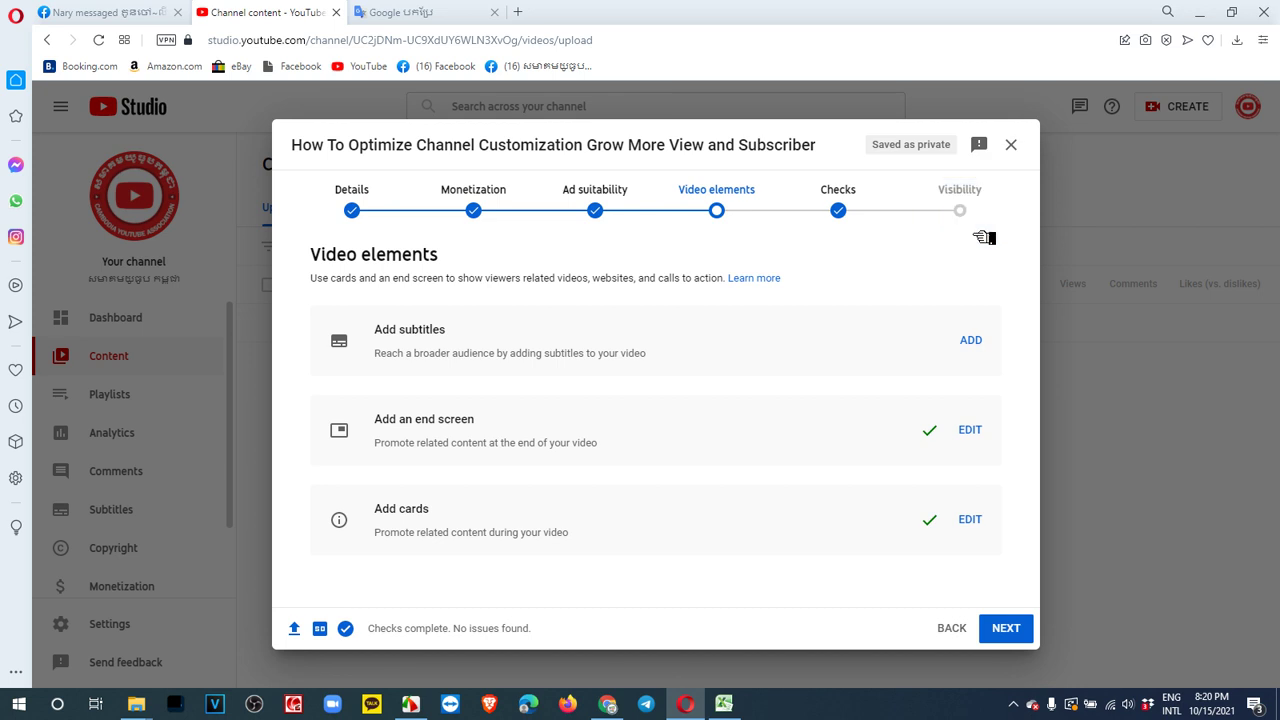
Step: Return to the monetization settings, open the mid-roll ad break editor and try placing the breaks automatically
left_click(990, 185)
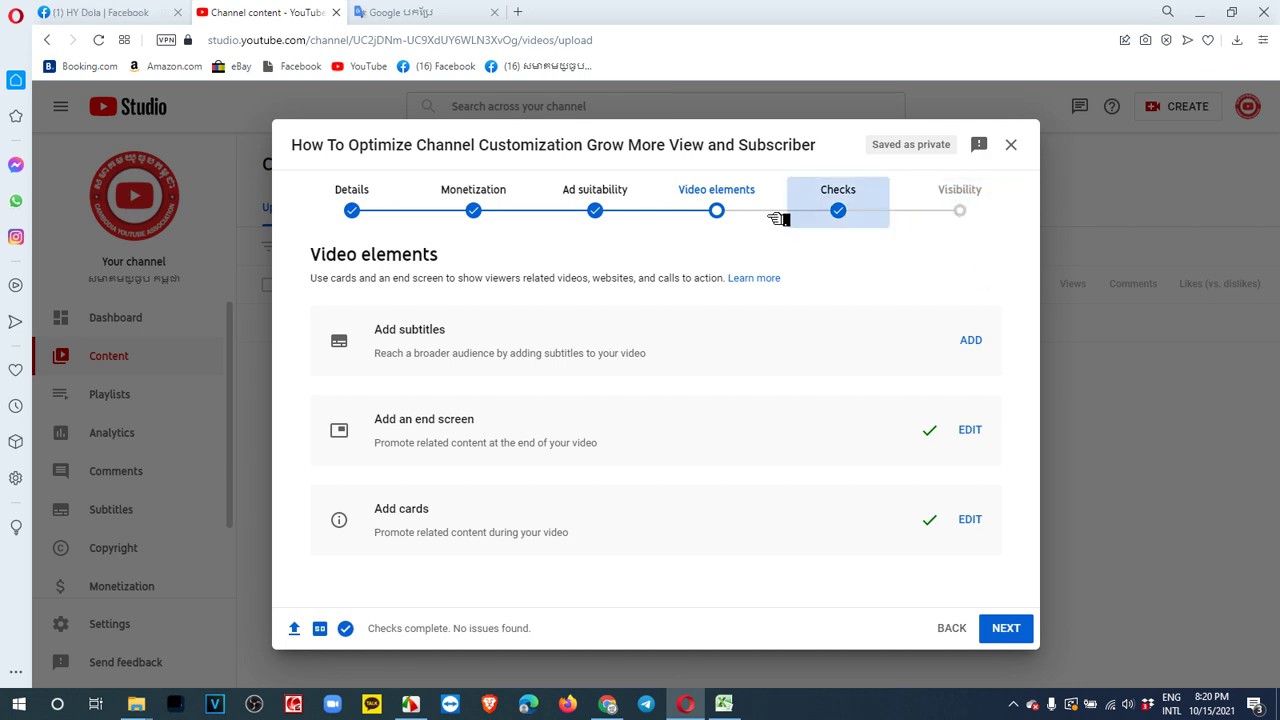
left_click(489, 210)
scroll(537, 294, "down", 3)
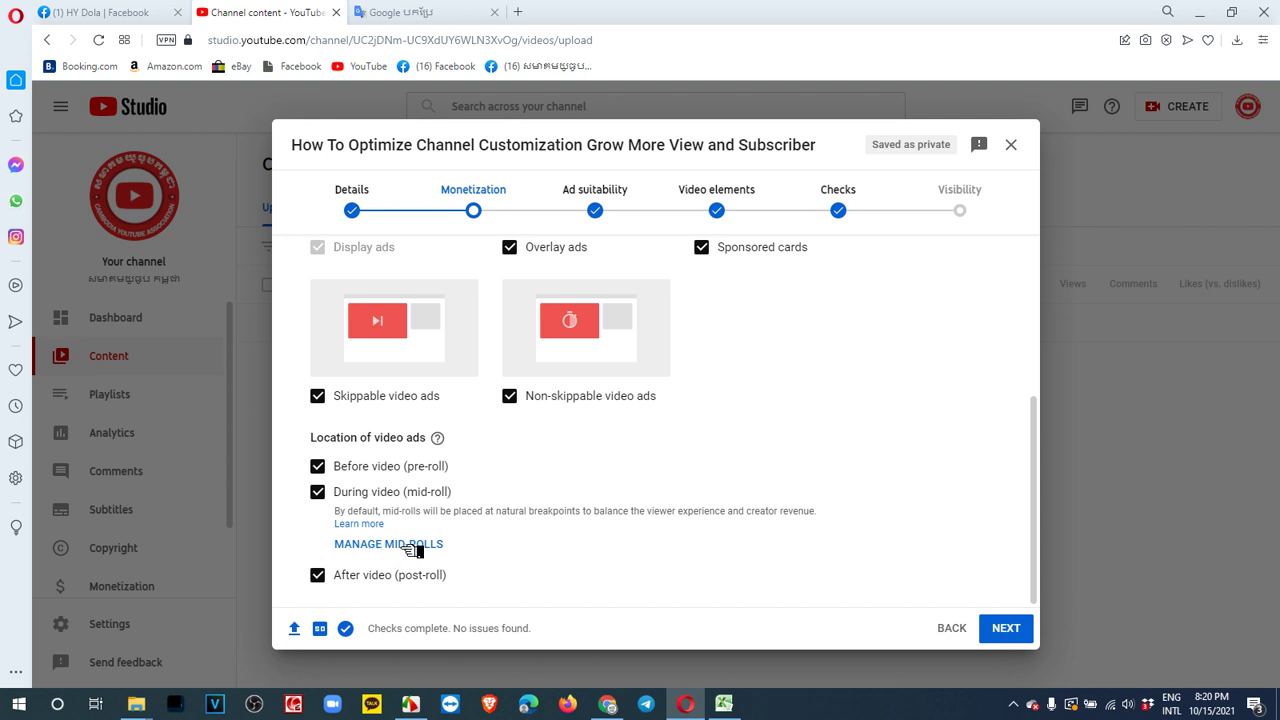
left_click(430, 545)
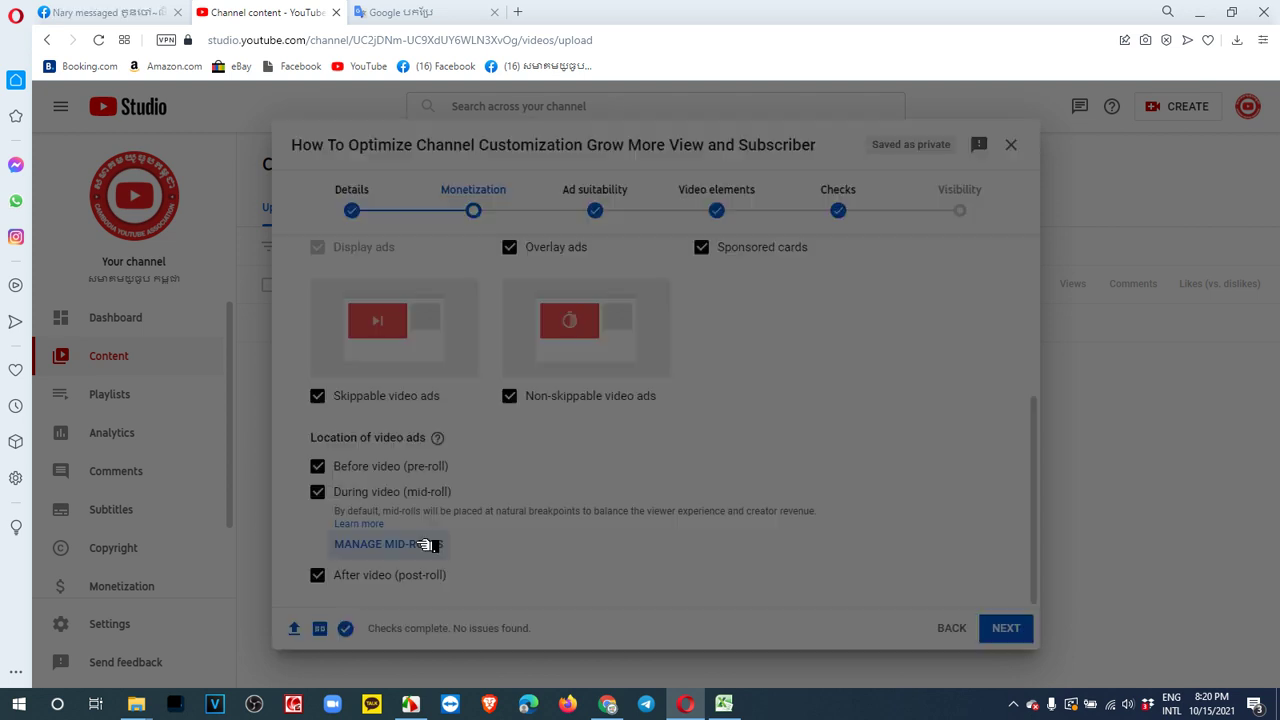
left_click(600, 190)
left_click(910, 448)
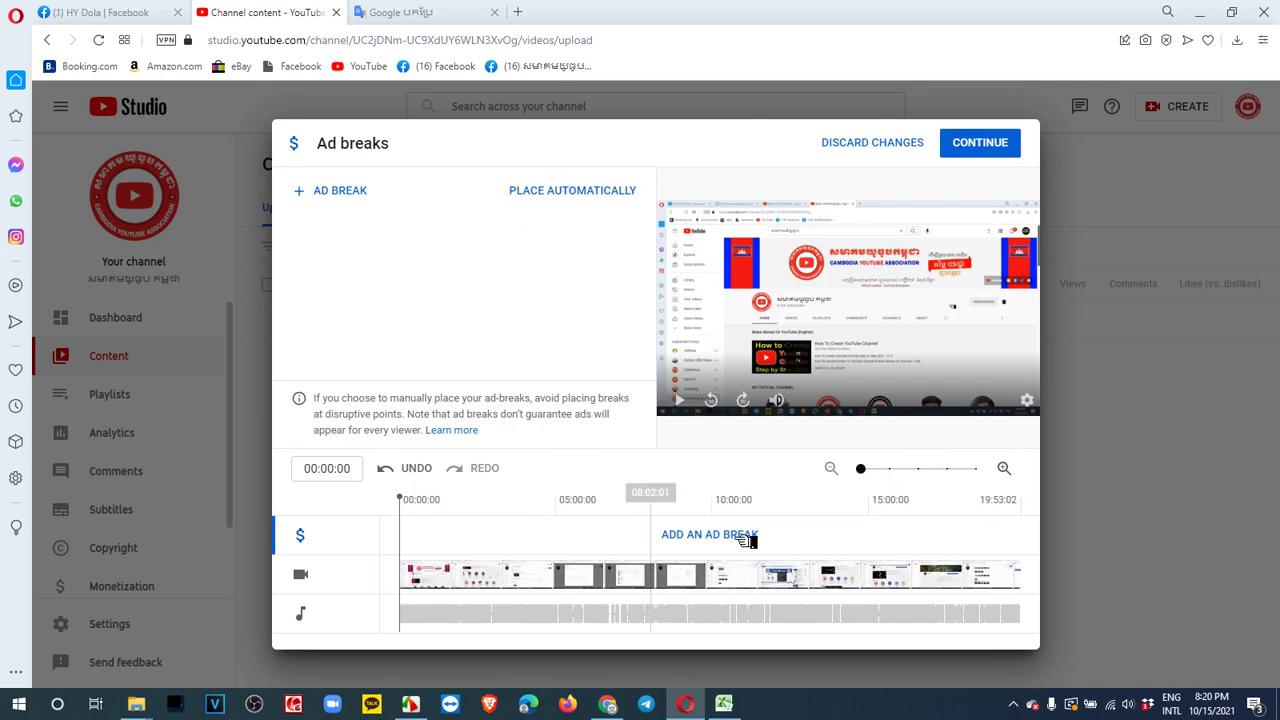
Step: Insert manual ad breaks at 02:32:00, 05:19:06 and 11:06:06
left_click(478, 568)
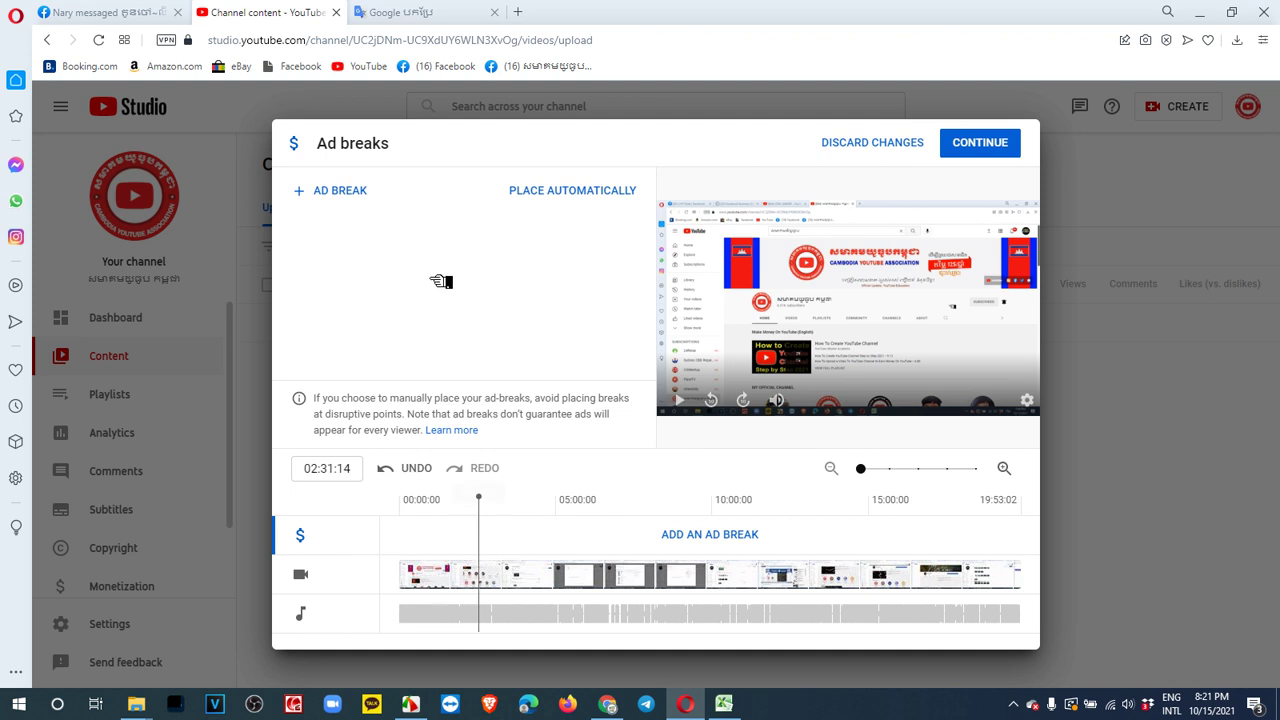
left_click(340, 190)
left_click(566, 500)
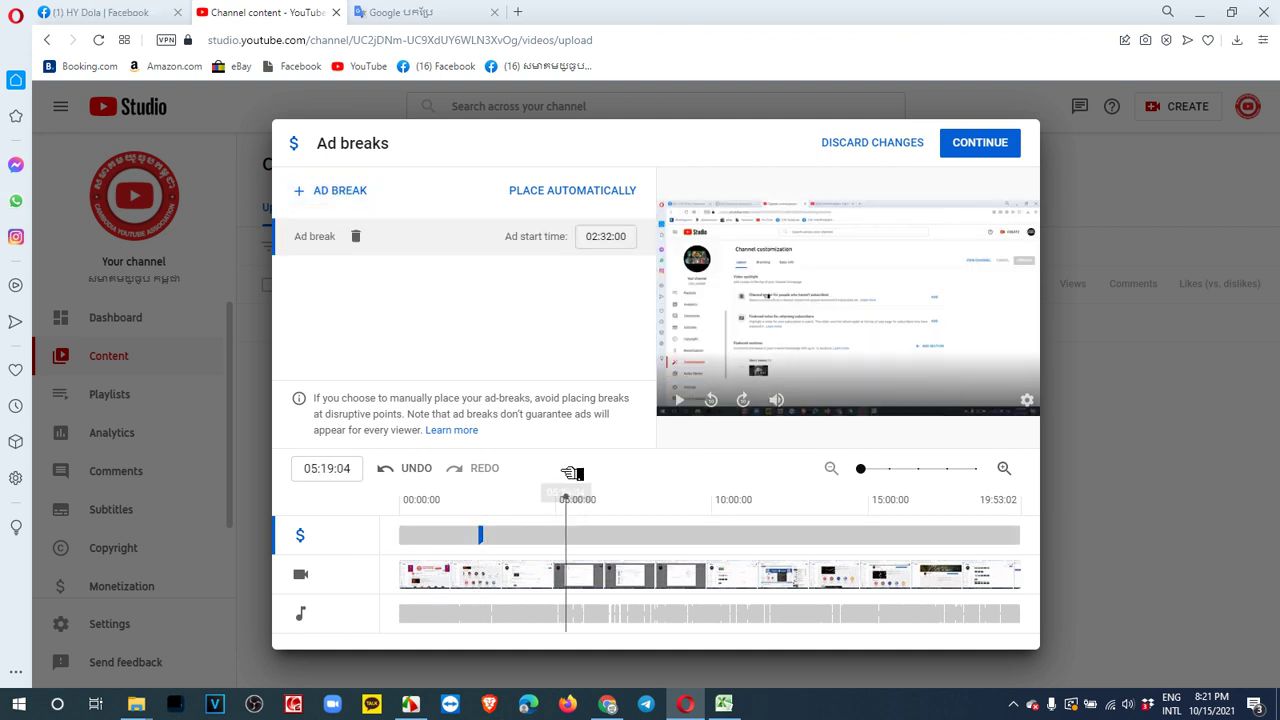
left_click(345, 190)
left_click(752, 558)
left_click(340, 190)
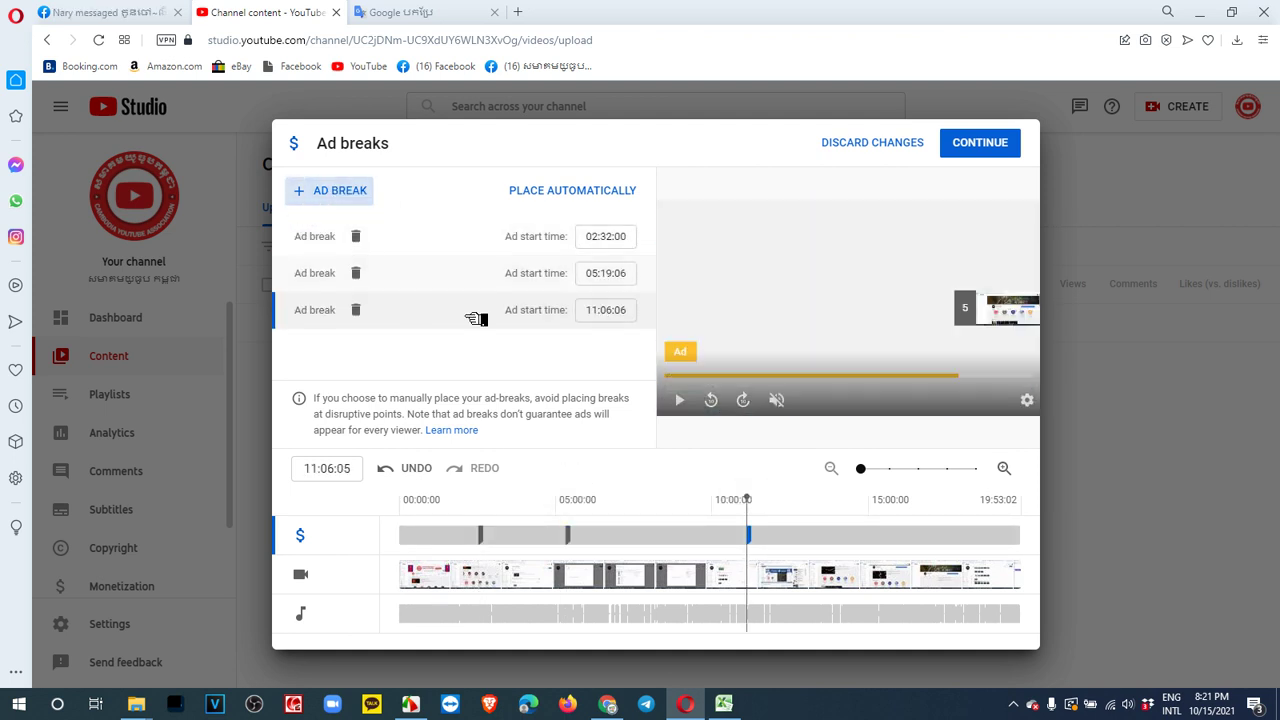
Step: Insert further ad breaks at 07:49:13, about 15:33 and about 13:19
left_click(646, 578)
left_click(340, 190)
left_click(886, 540)
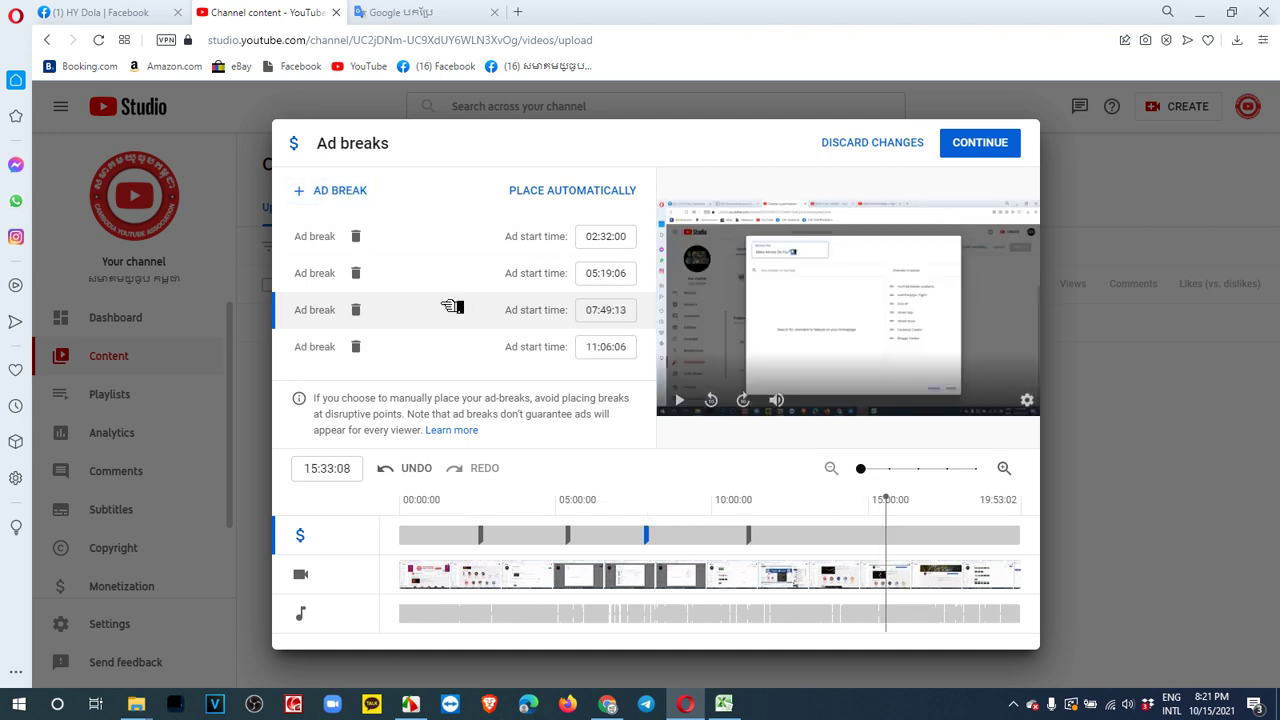
left_click(355, 192)
left_click(816, 560)
left_click(345, 190)
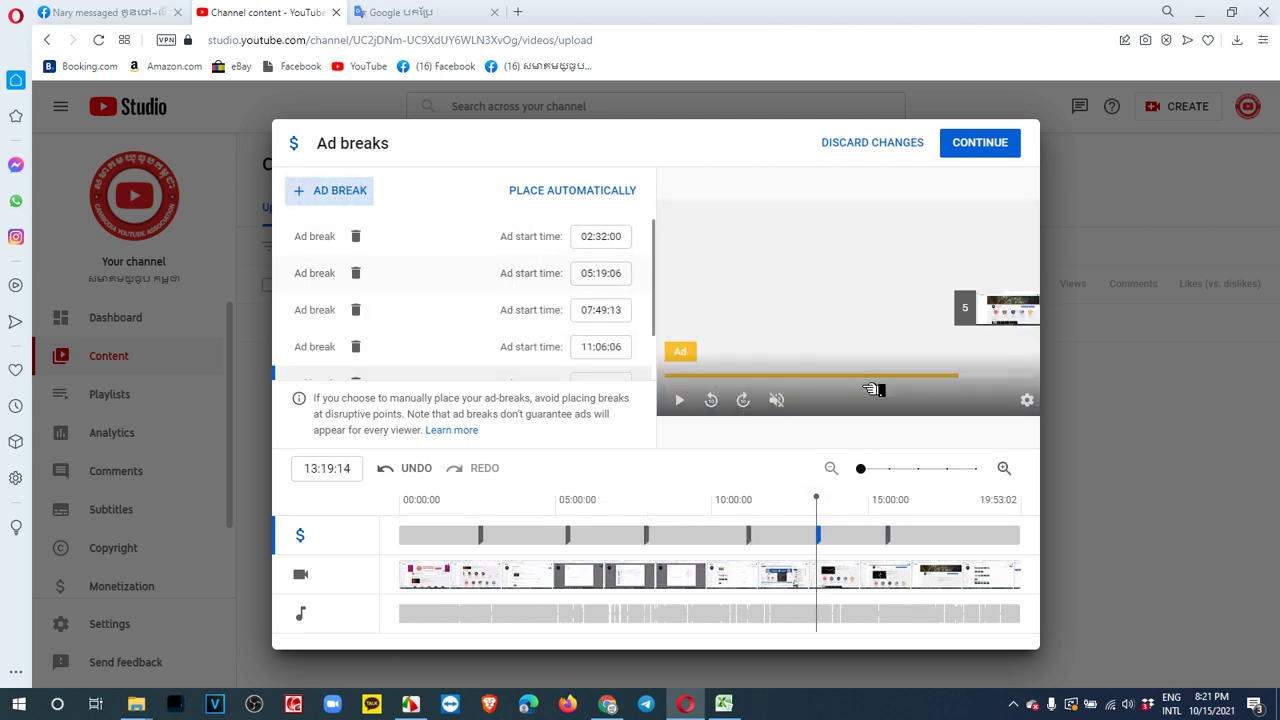
Step: Insert ad breaks near the video's end, at 03:44:02, at about 09:43 and at 06:14:10
left_click(984, 578)
left_click(345, 190)
left_click(516, 560)
left_click(345, 190)
left_click(704, 560)
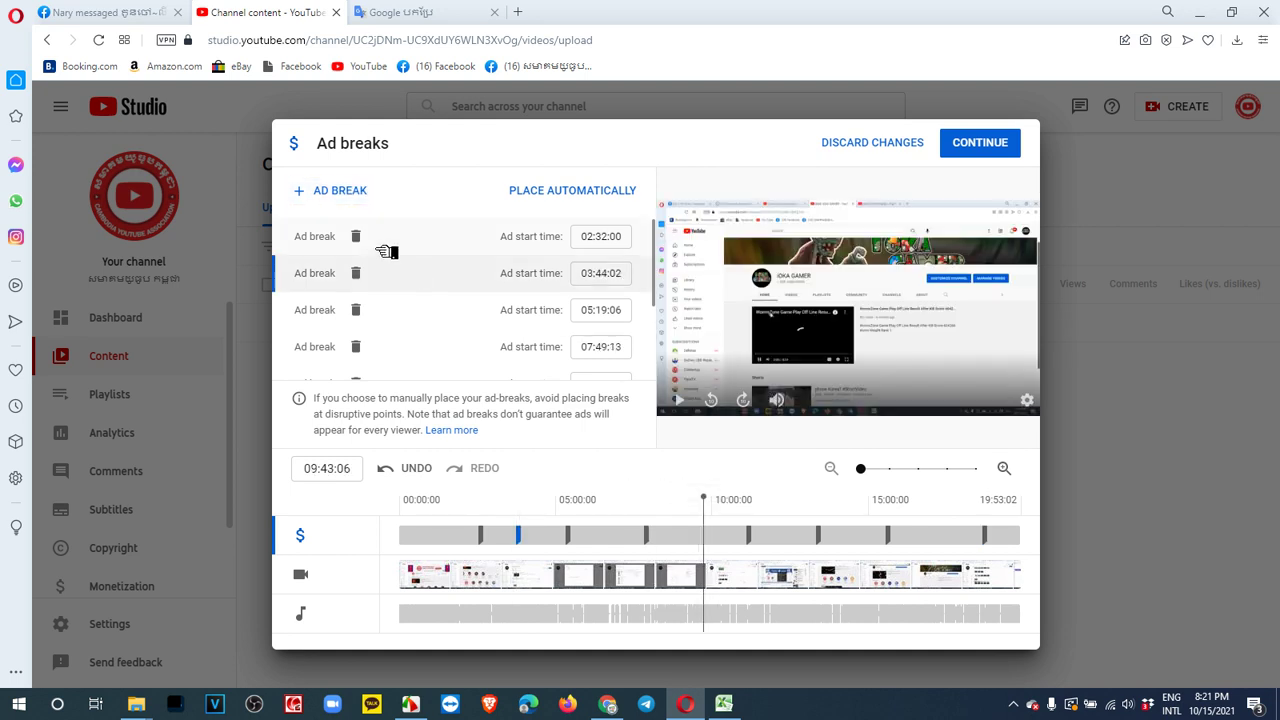
left_click(595, 578)
left_click(345, 190)
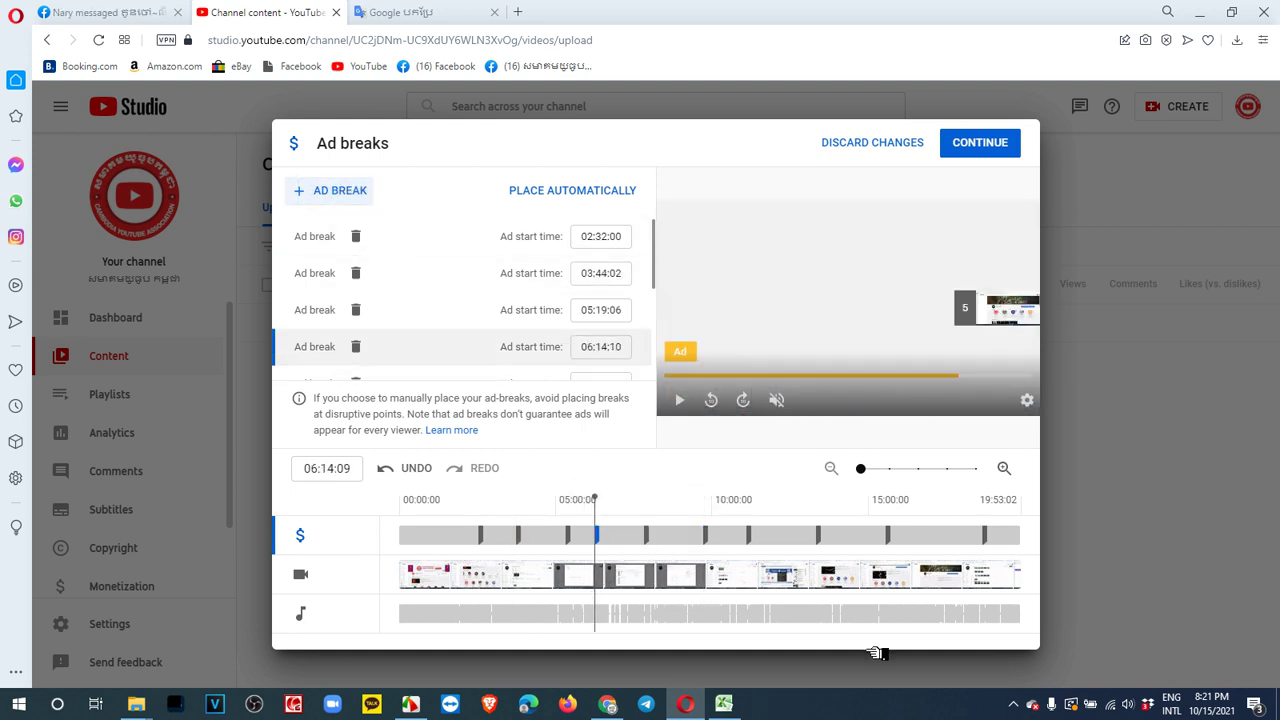
Step: Insert ad breaks at about 15:07, about 12:43 and about 08:25
left_click(883, 592)
left_click(345, 190)
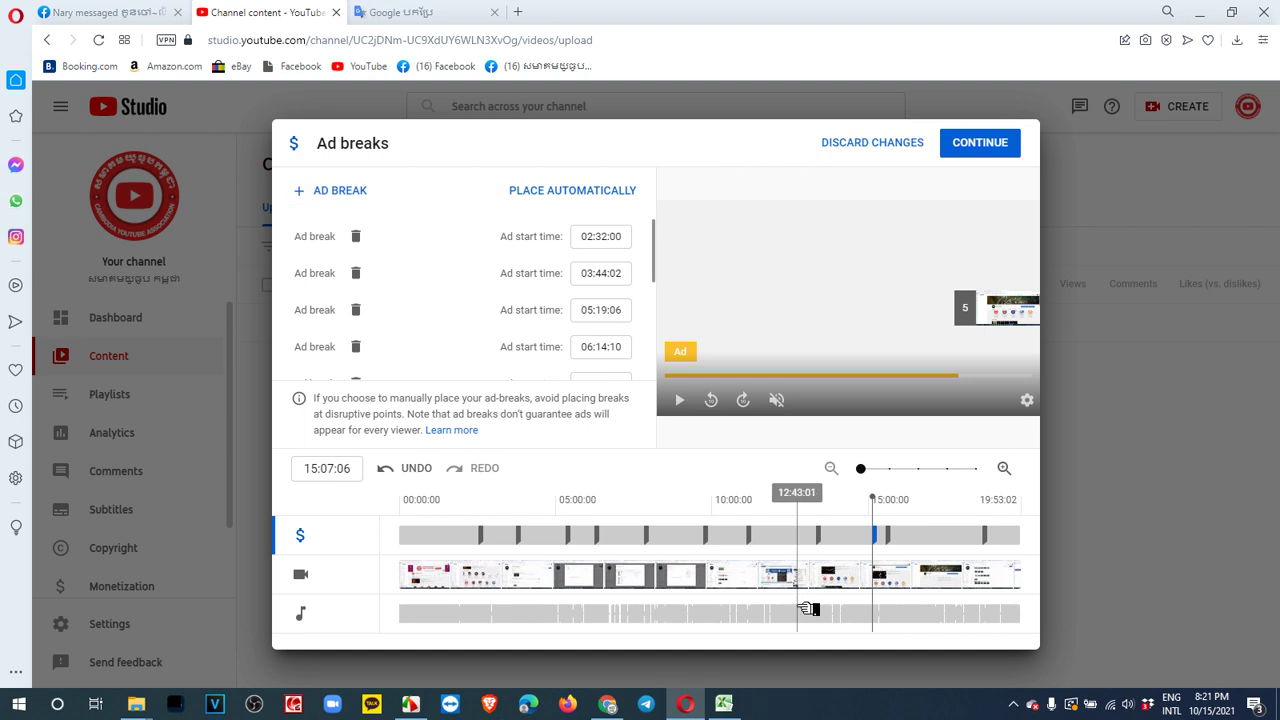
left_click(350, 190)
left_click(662, 600)
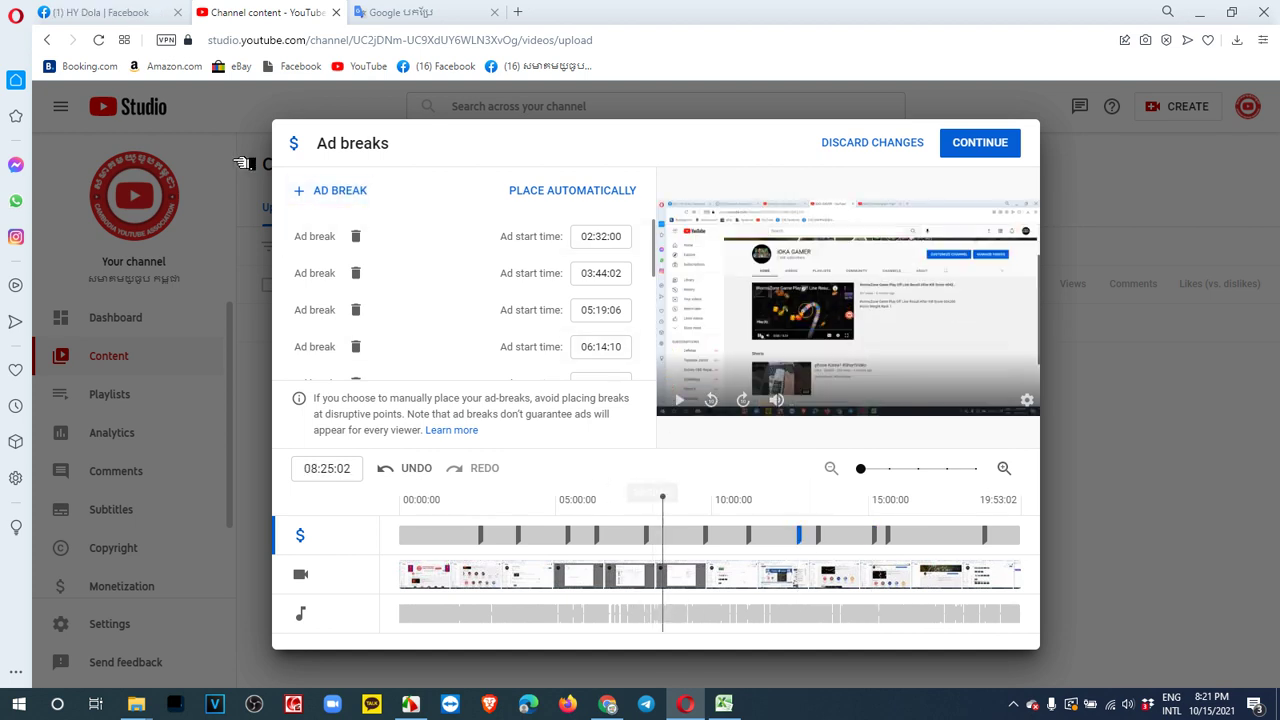
Step: Insert ad breaks at 01:04:07, 04:37:14 and about 17:56
left_click(434, 608)
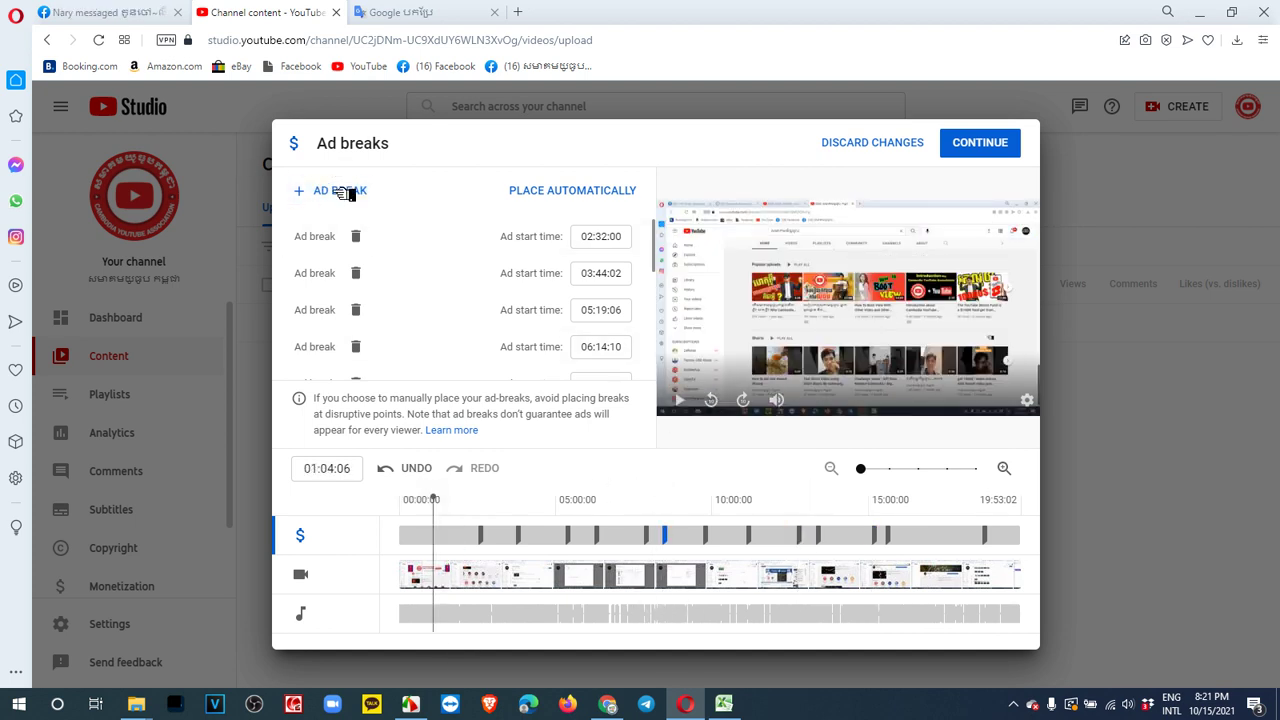
left_click(340, 190)
left_click(544, 600)
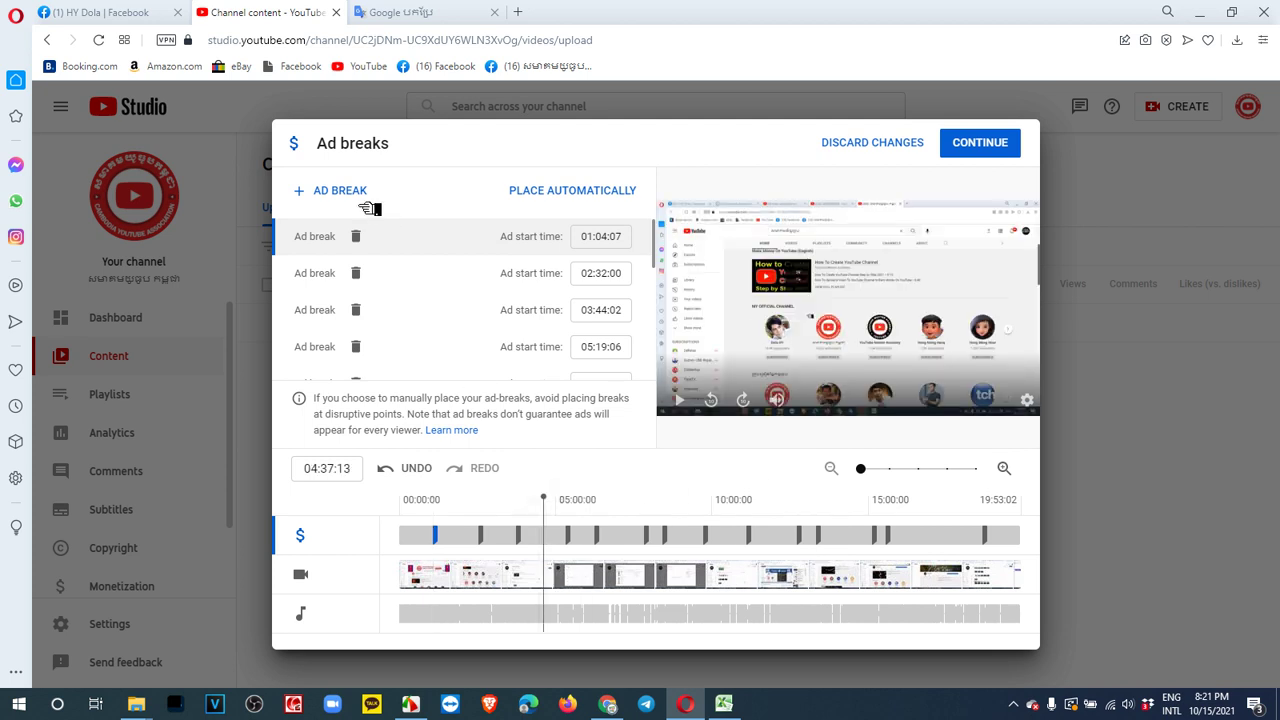
left_click(366, 196)
left_click(960, 560)
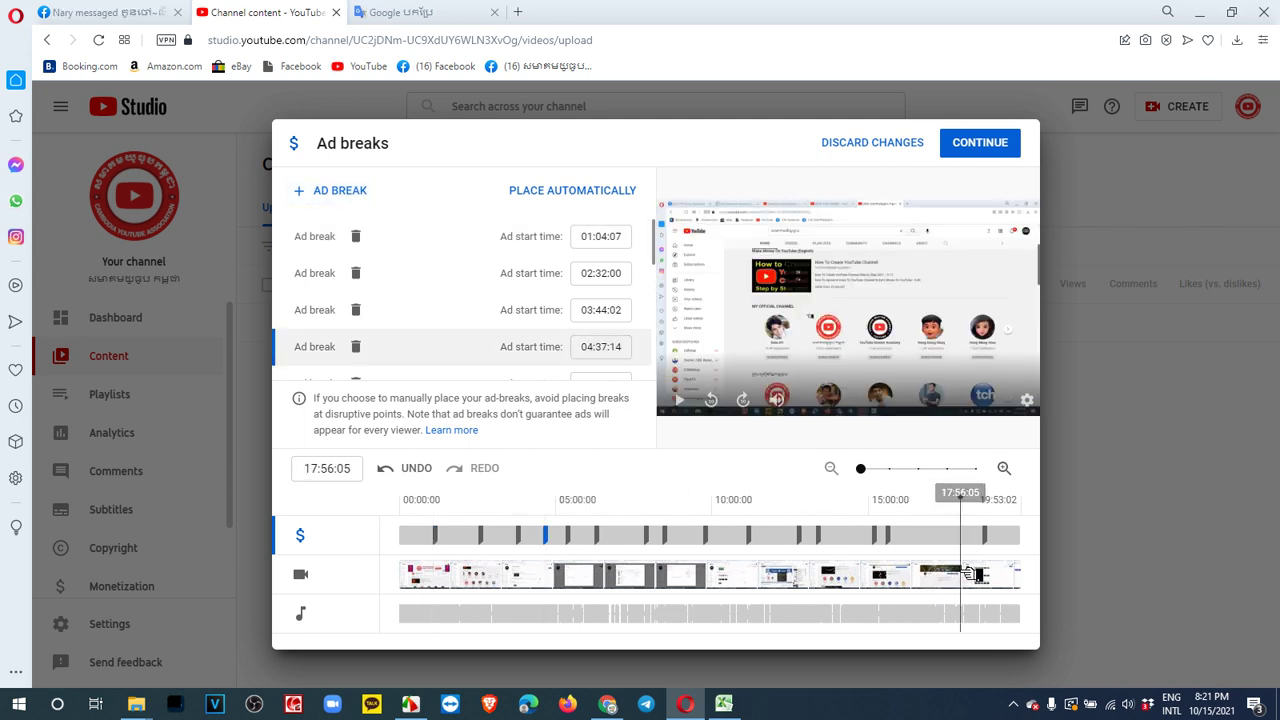
left_click(355, 195)
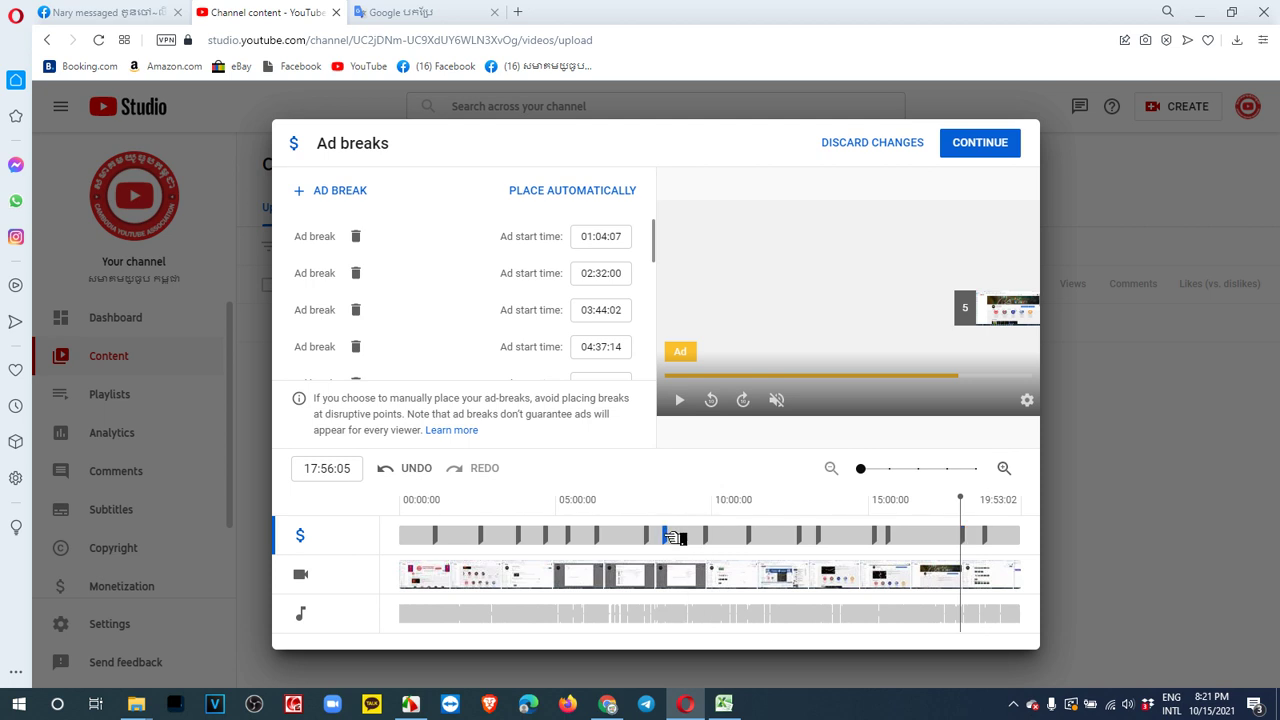
Step: Insert ad breaks at 16:54:14 and 10:31:00 on the video timeline
left_click(908, 544)
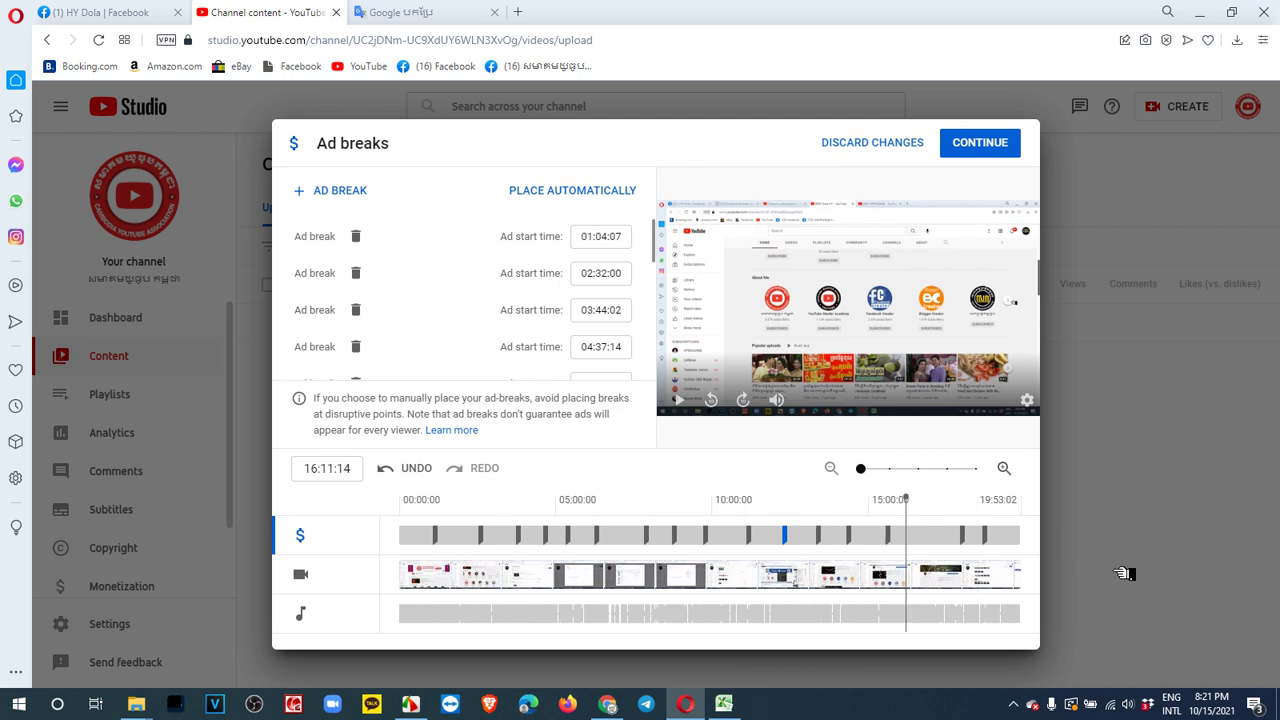
left_click(929, 552)
left_click(330, 190)
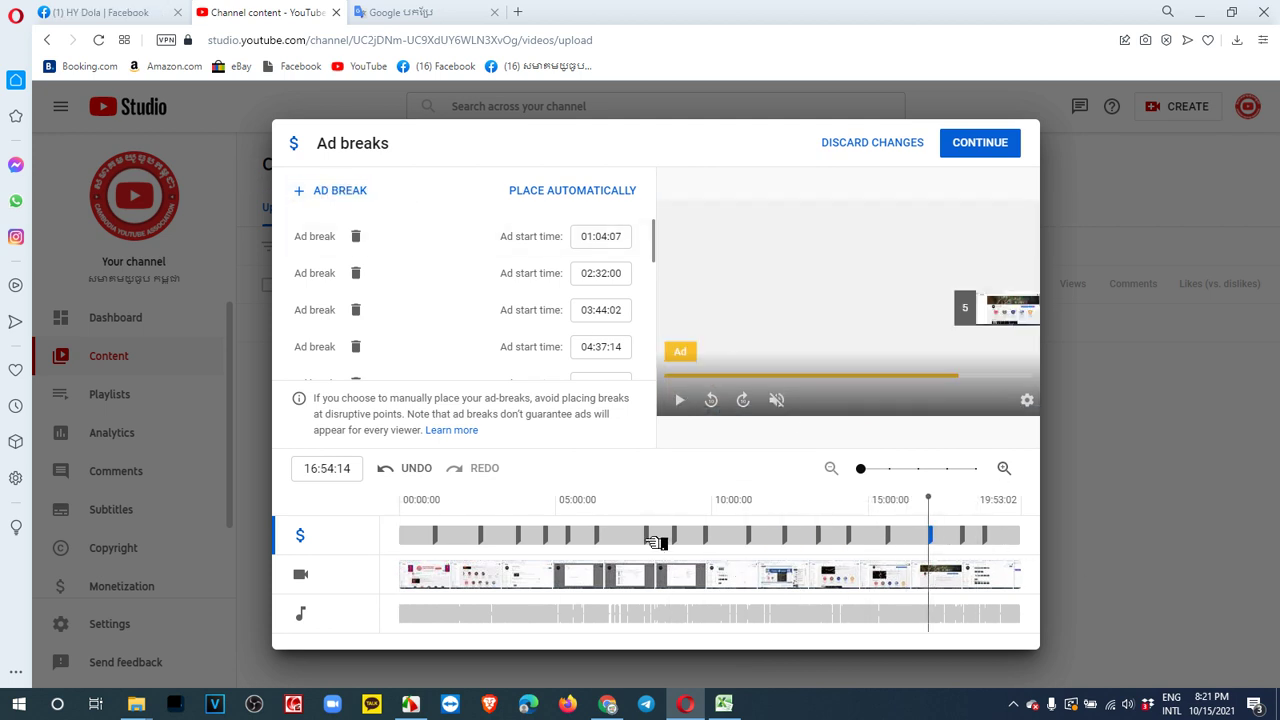
left_click(604, 607)
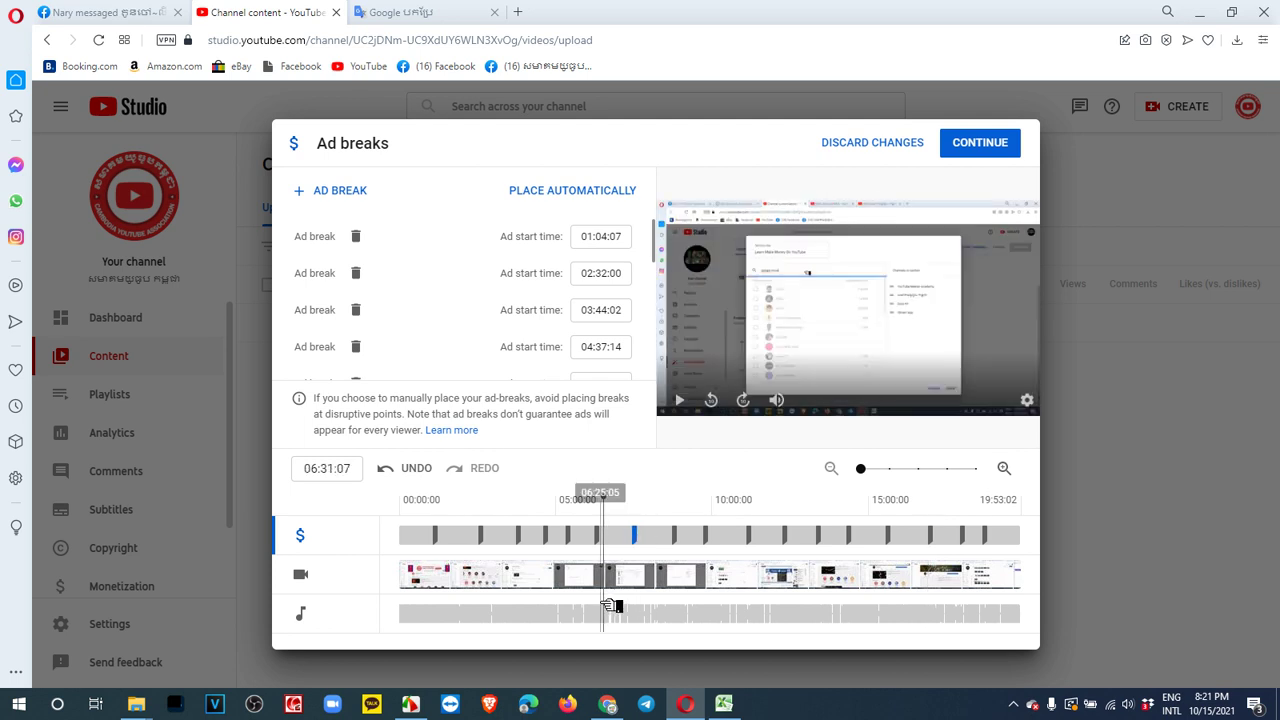
left_click_drag(634, 604, 739, 622)
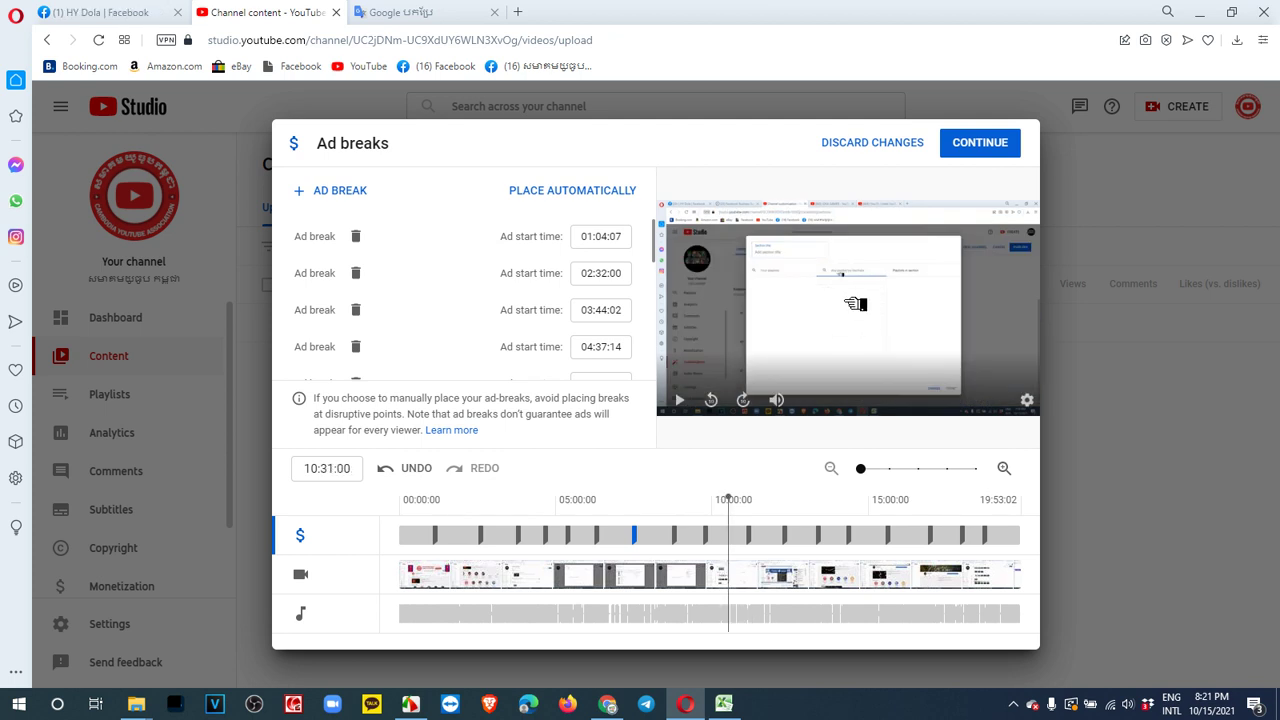
left_click(320, 190)
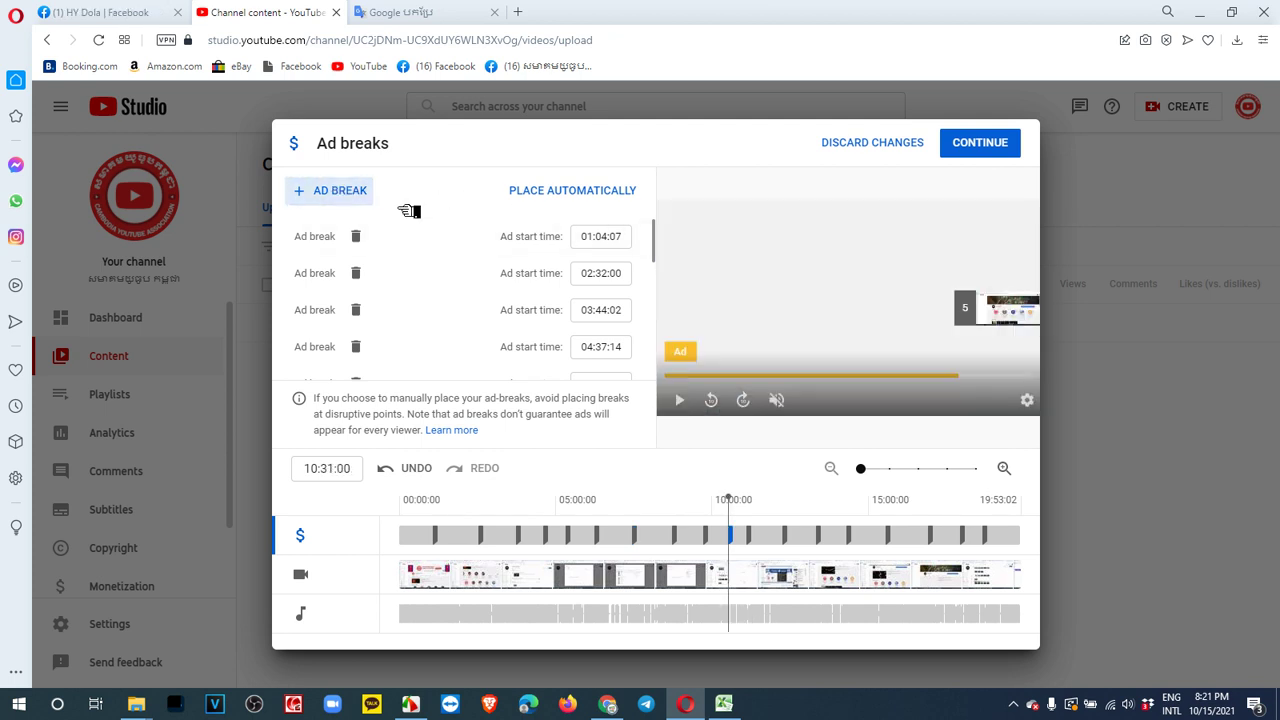
Step: Insert an ad break at 02:05:13 and accept the manual ad break placements
left_click(737, 586)
mouse_move(762, 594)
left_mouse_down()
mouse_move(985, 611)
mouse_move(408, 592)
mouse_move(725, 592)
mouse_move(421, 578)
mouse_move(467, 584)
left_mouse_up()
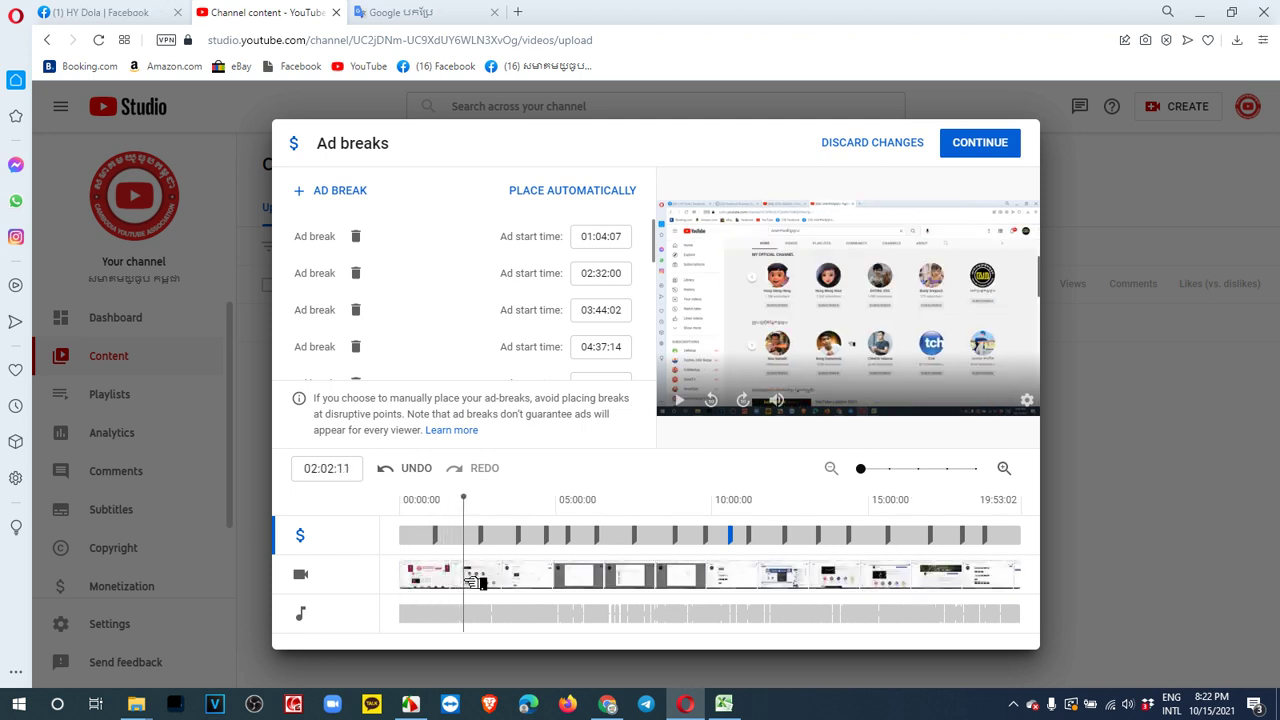
left_click(338, 191)
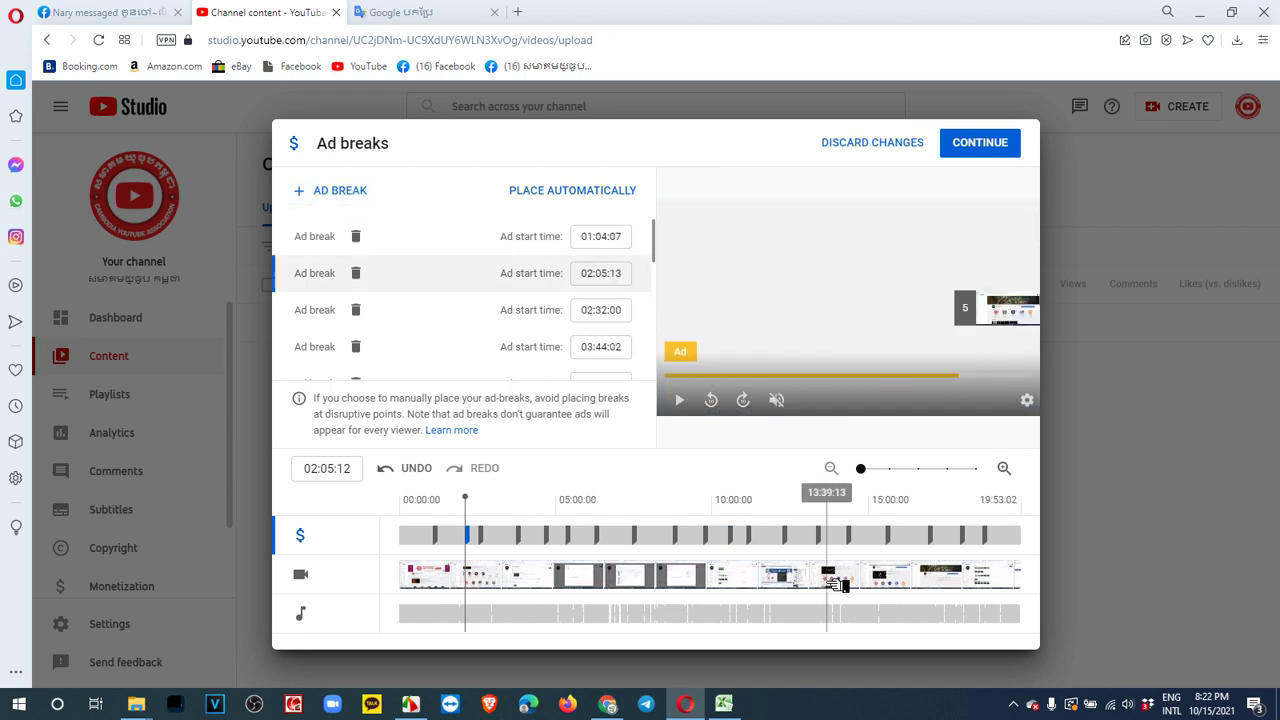
left_click(985, 142)
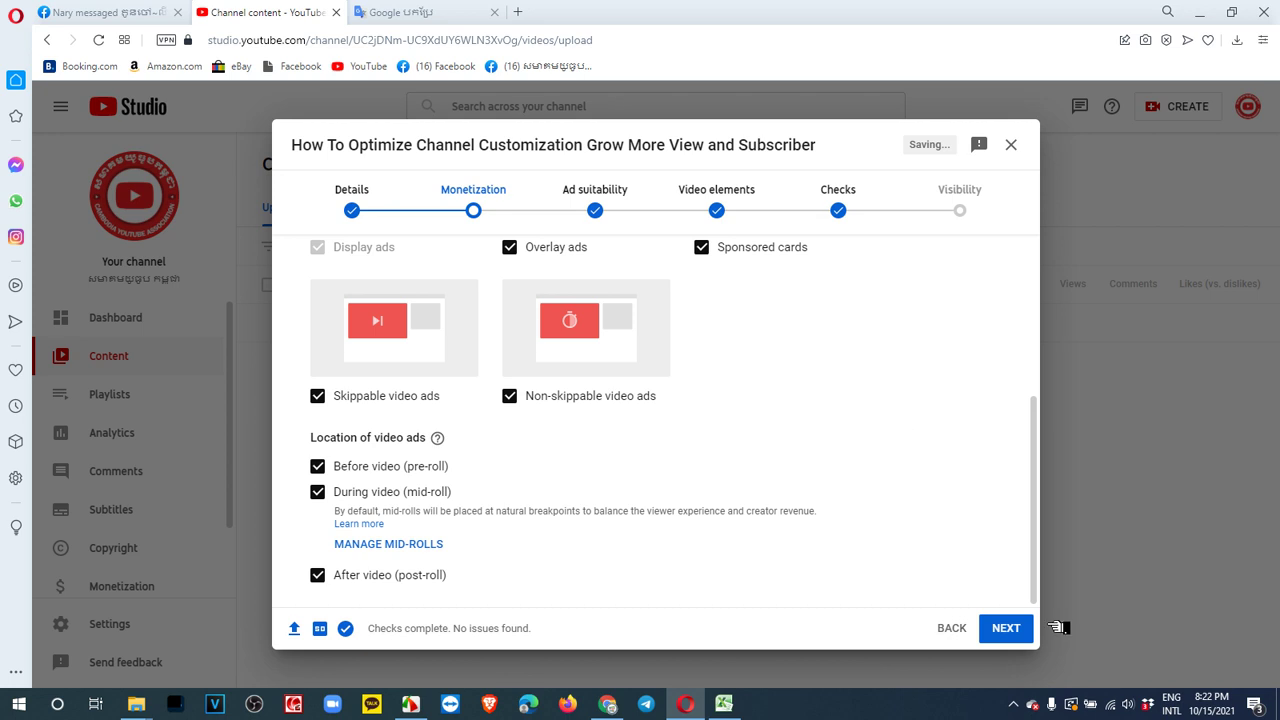
Step: Review the upload's details, monetization, ad suitability and video elements, and examine its copyright and ad suitability checks
left_click(367, 213)
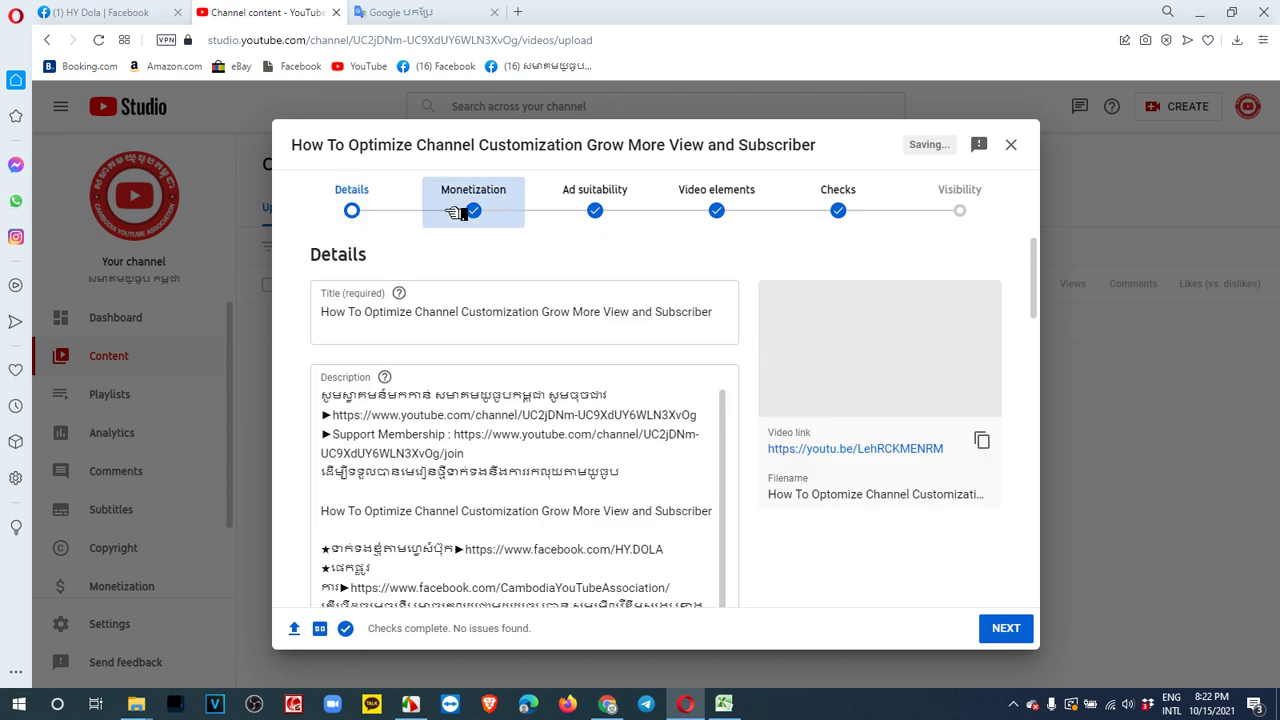
left_click(491, 211)
left_click(609, 211)
left_click(735, 213)
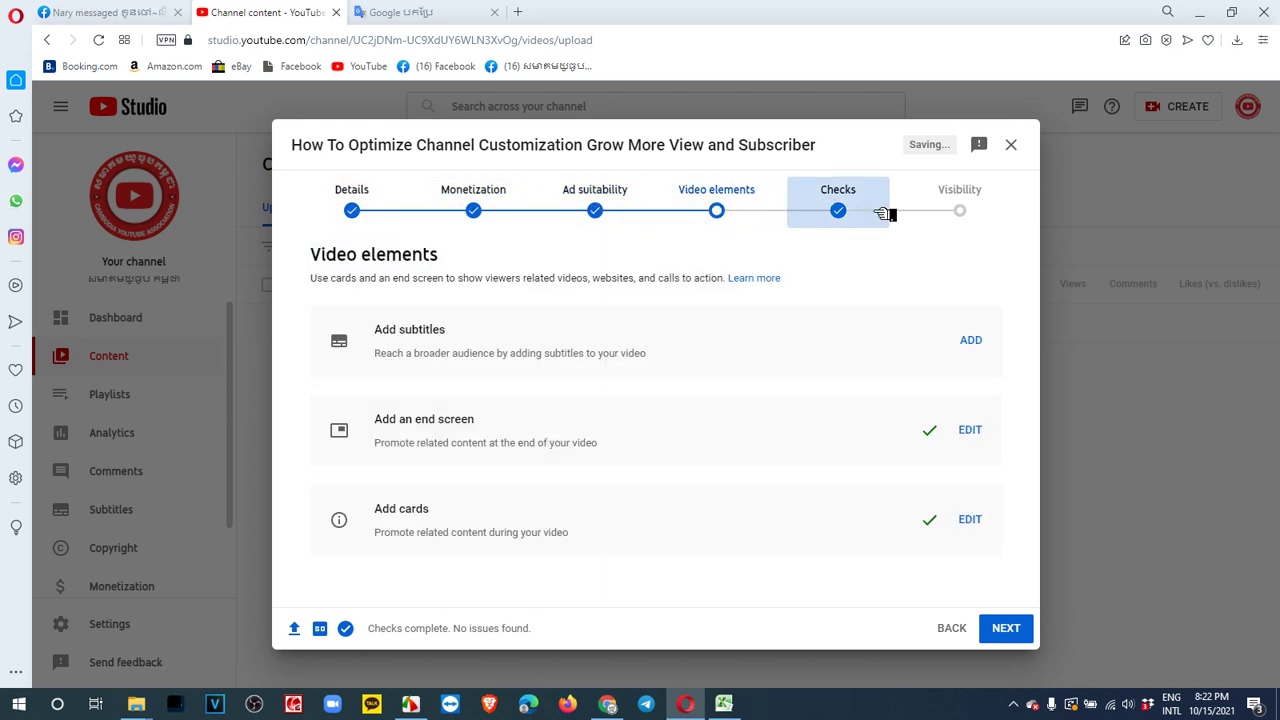
left_click(880, 210)
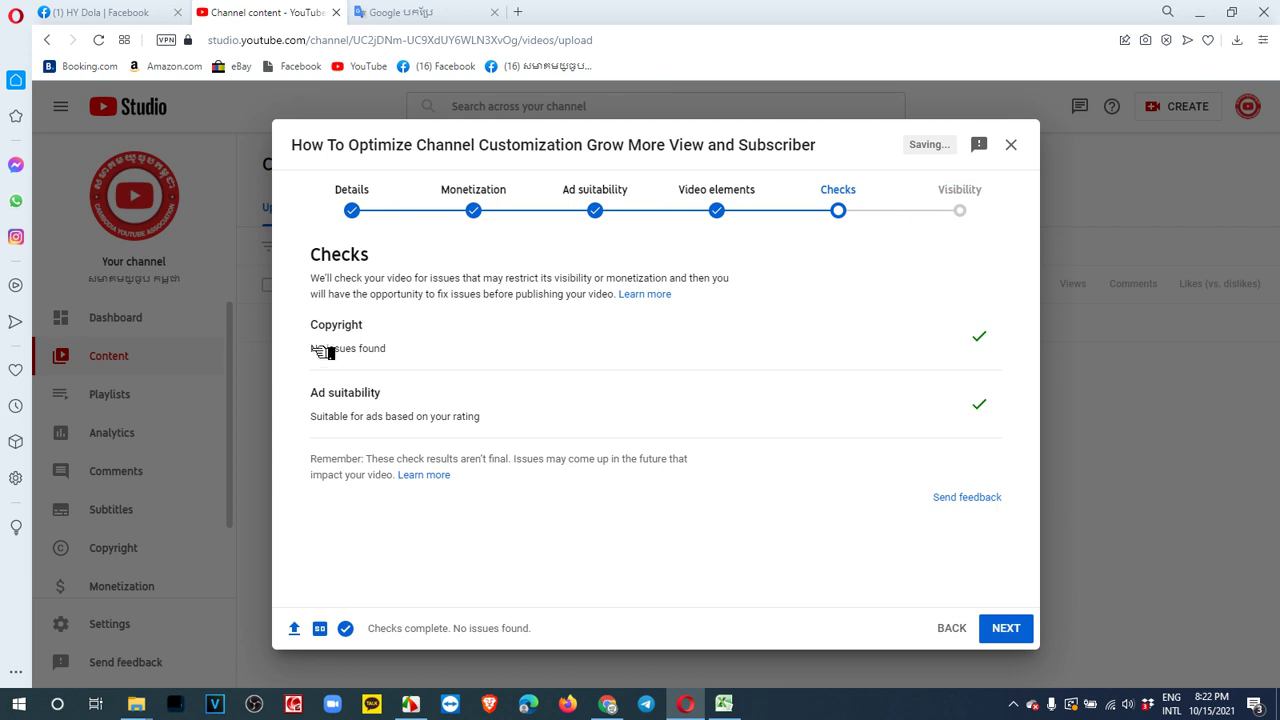
mouse_move(328, 416)
left_mouse_down()
mouse_move(394, 410)
mouse_move(310, 416)
left_mouse_up()
left_click_drag(513, 417, 312, 416)
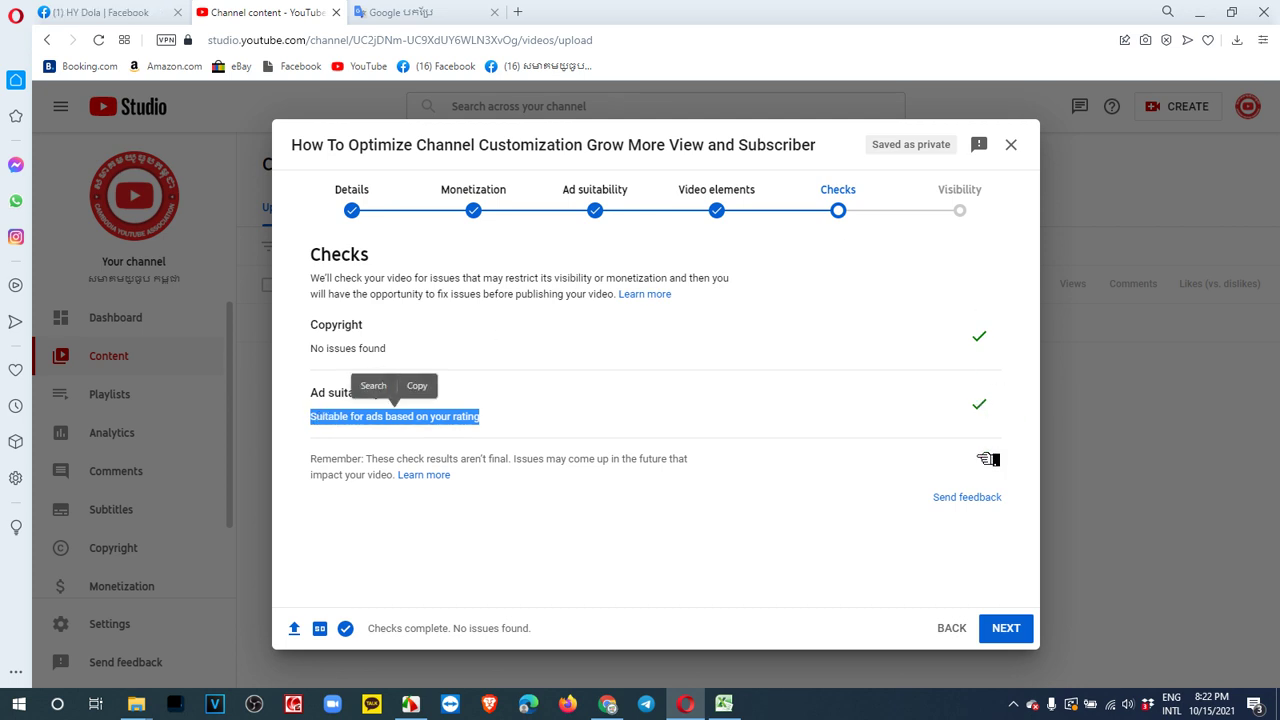
left_click(540, 400)
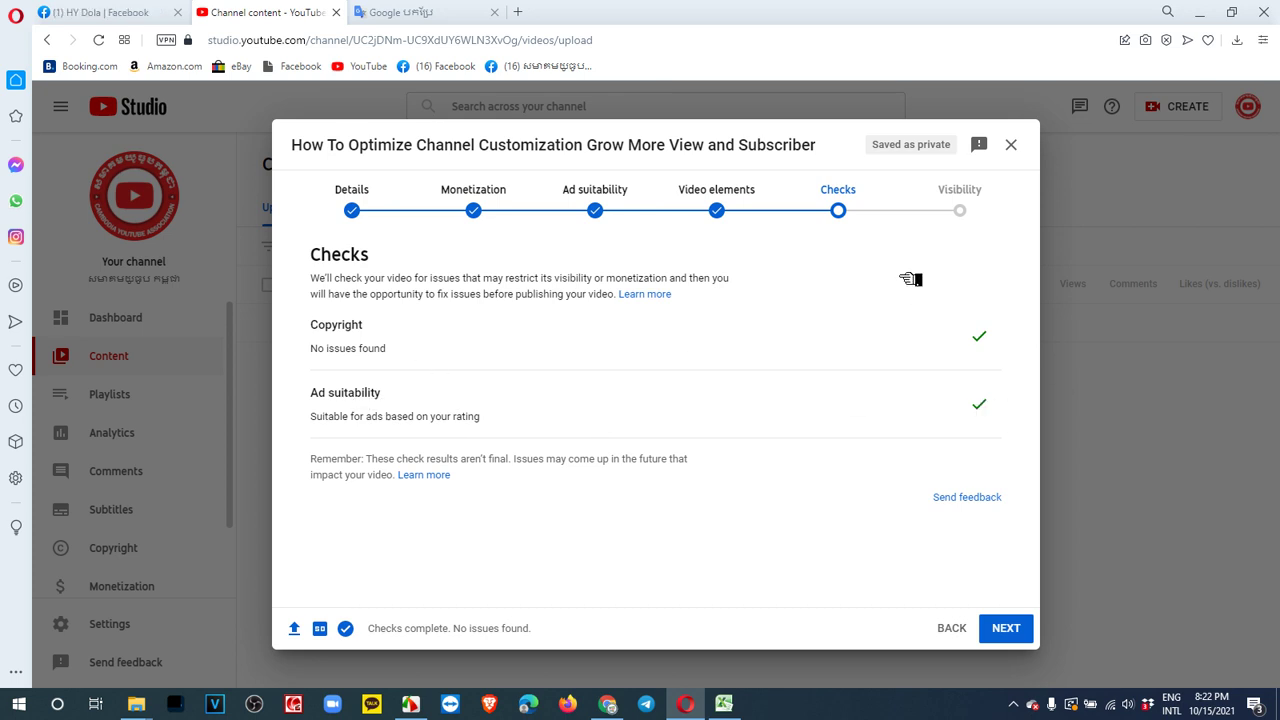
Step: Save the upload with its visibility set to Unlisted
left_click(970, 211)
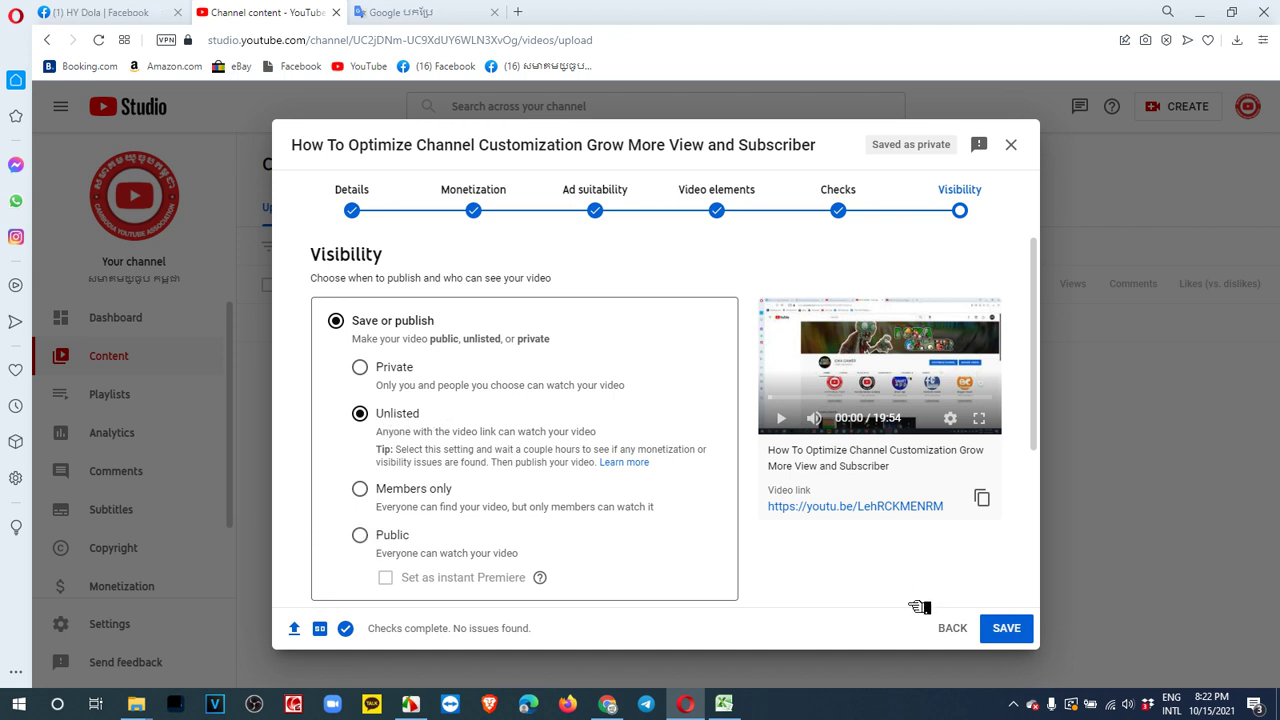
left_click(1027, 628)
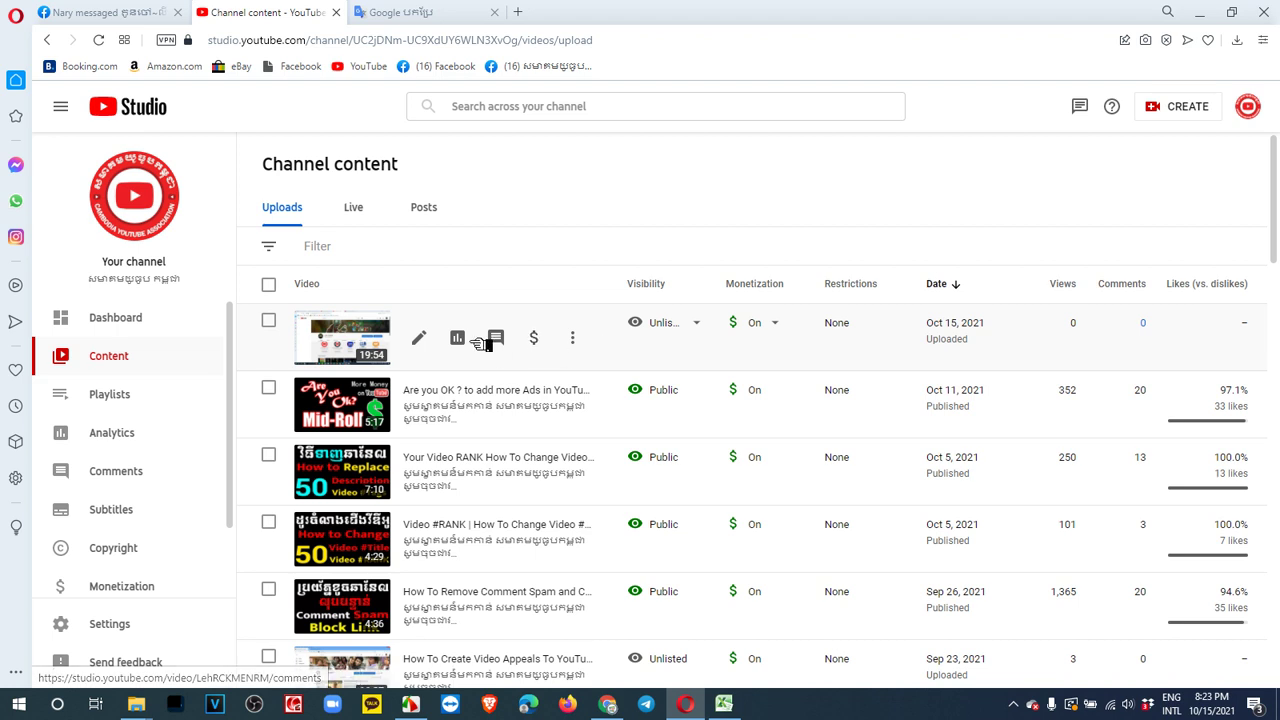
Step: Examine the visibility choices and monetization status of the newly uploaded video without changing them
left_click(705, 324)
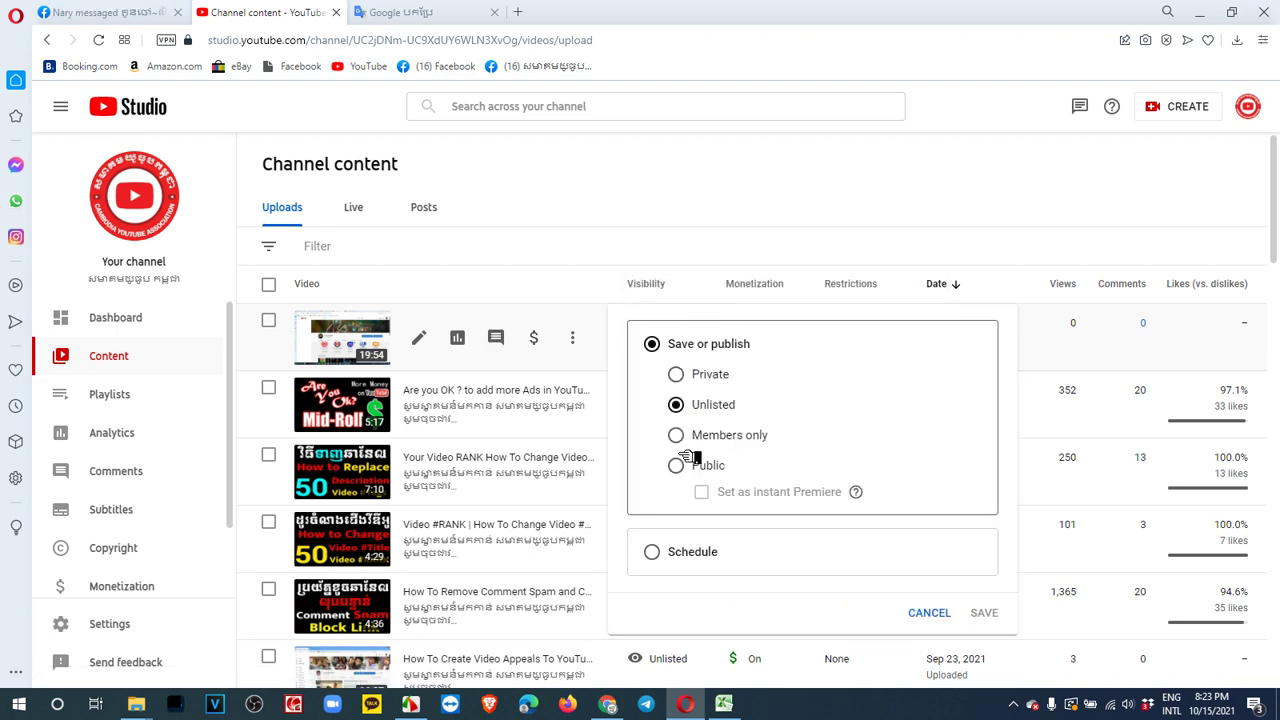
left_click(920, 608)
mouse_move(778, 328)
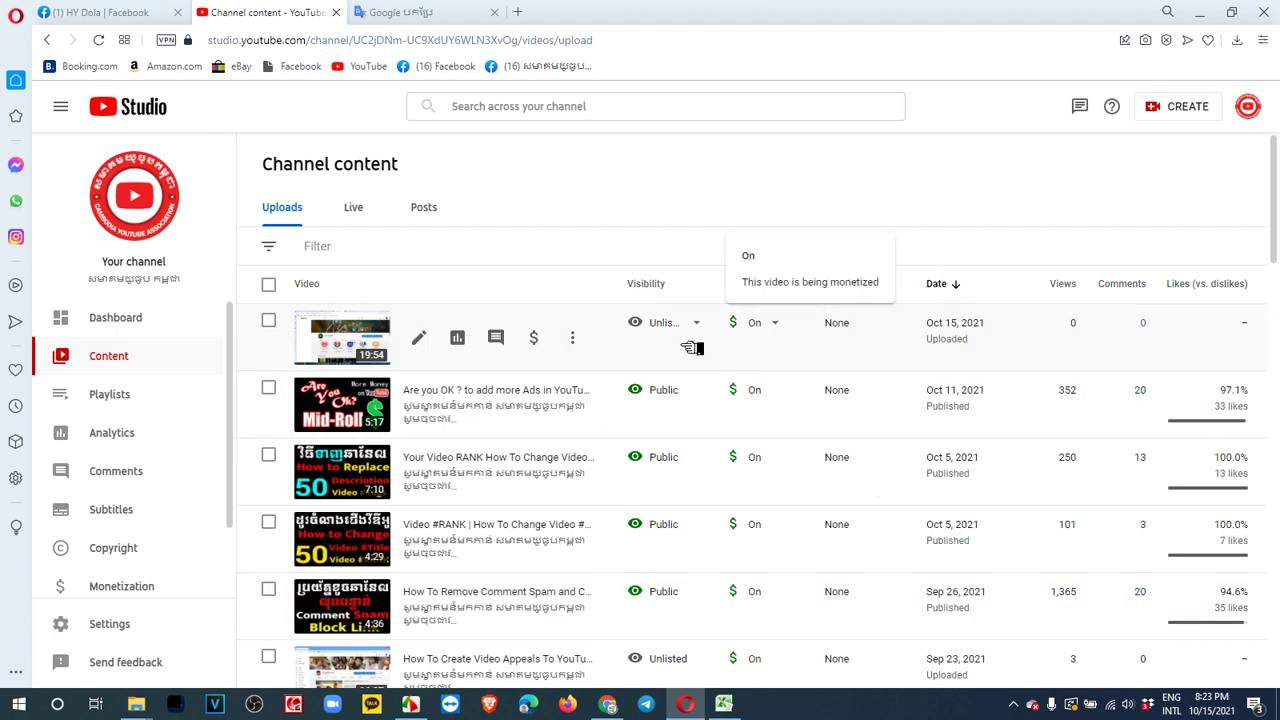
Step: Check the saved mid-roll ad breaks in the new video's monetization settings and return to the channel content list
left_click(428, 337)
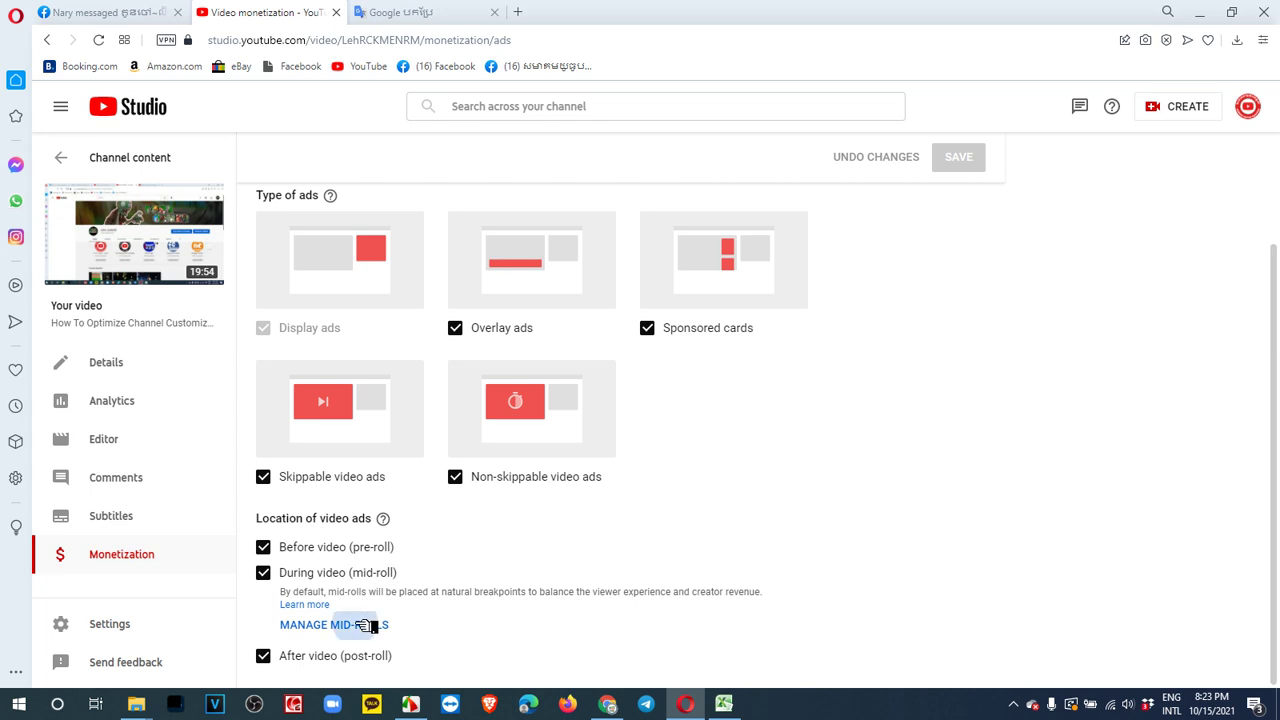
left_click(370, 625)
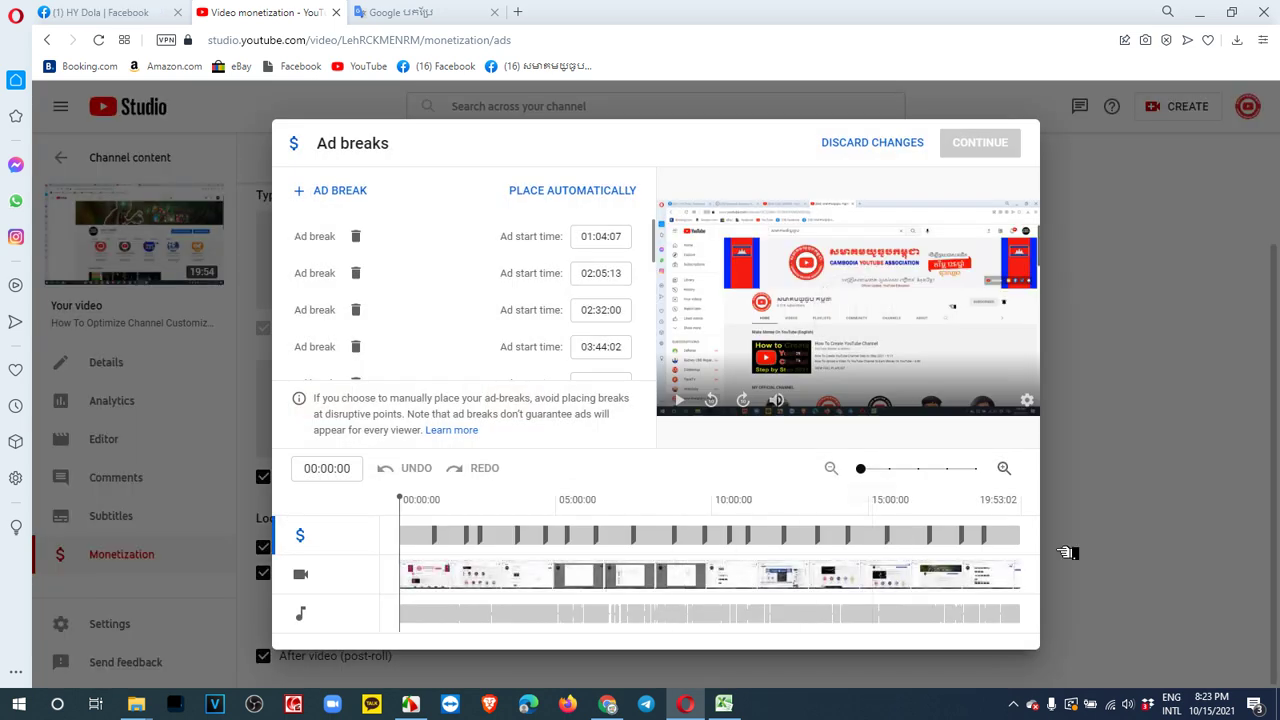
left_click(878, 142)
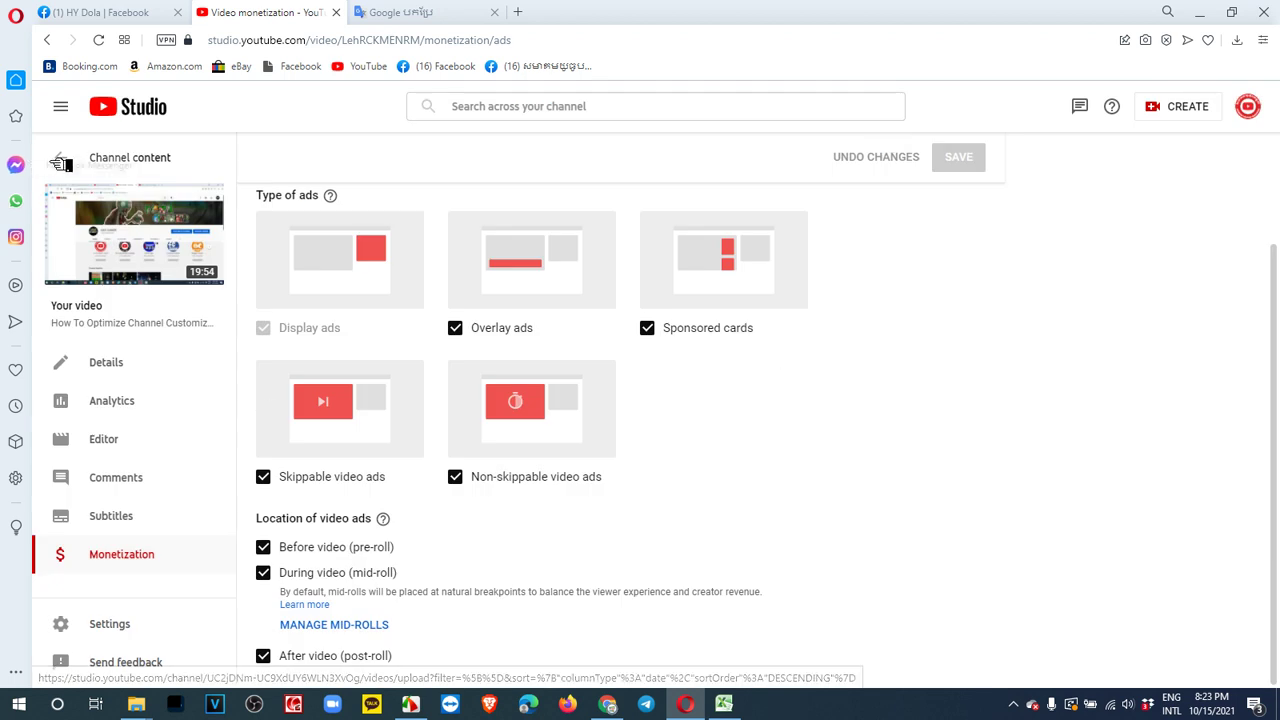
left_click(57, 163)
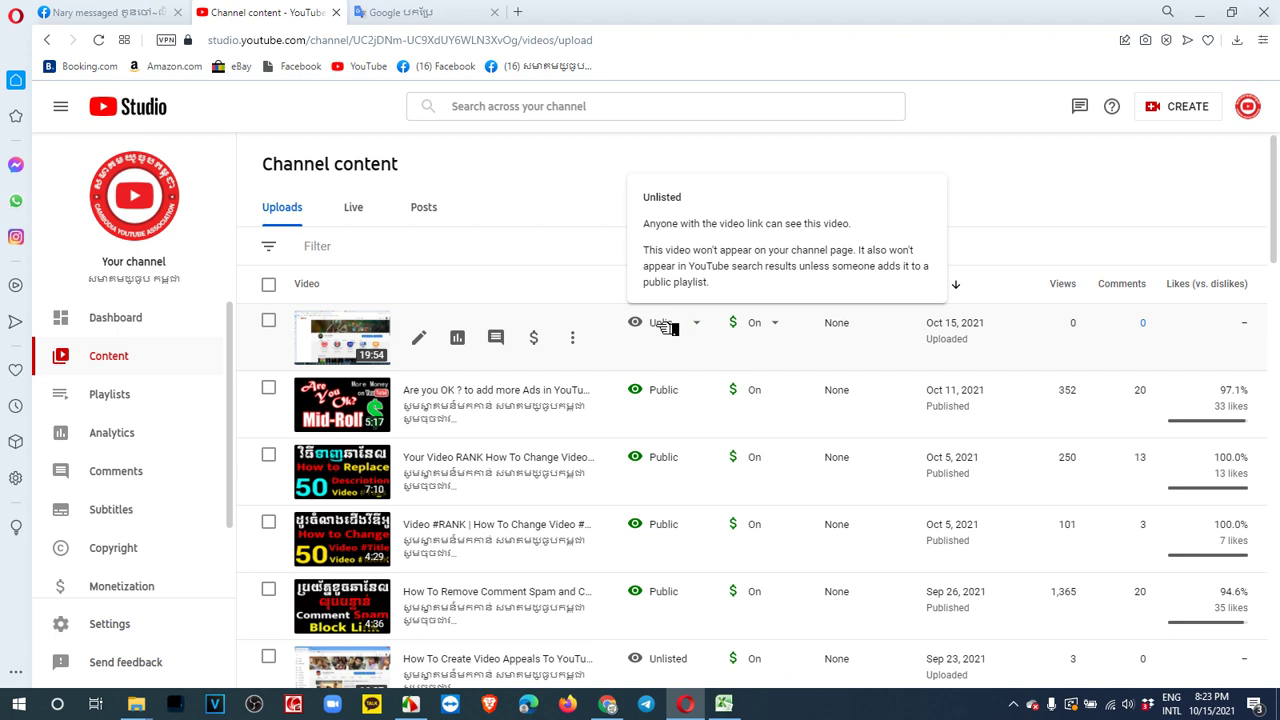
Step: Try the Public visibility option on the newly uploaded video and cancel without publishing
left_click(705, 322)
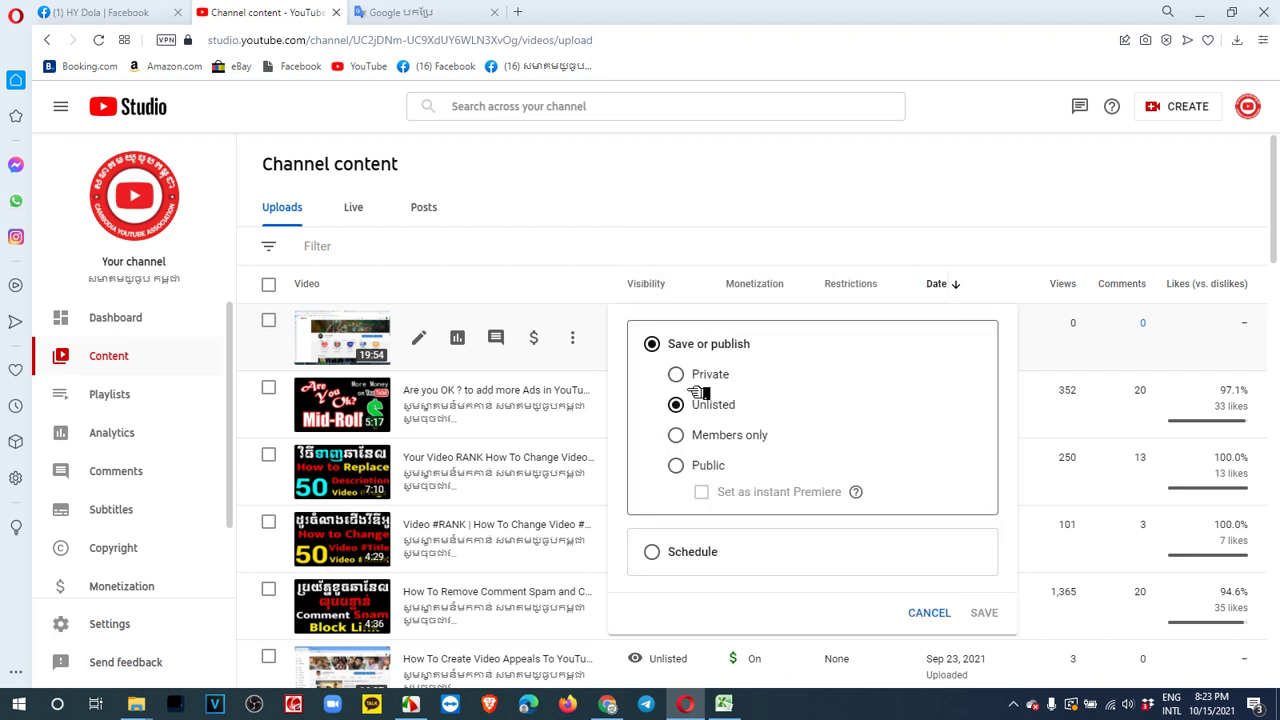
left_click(678, 465)
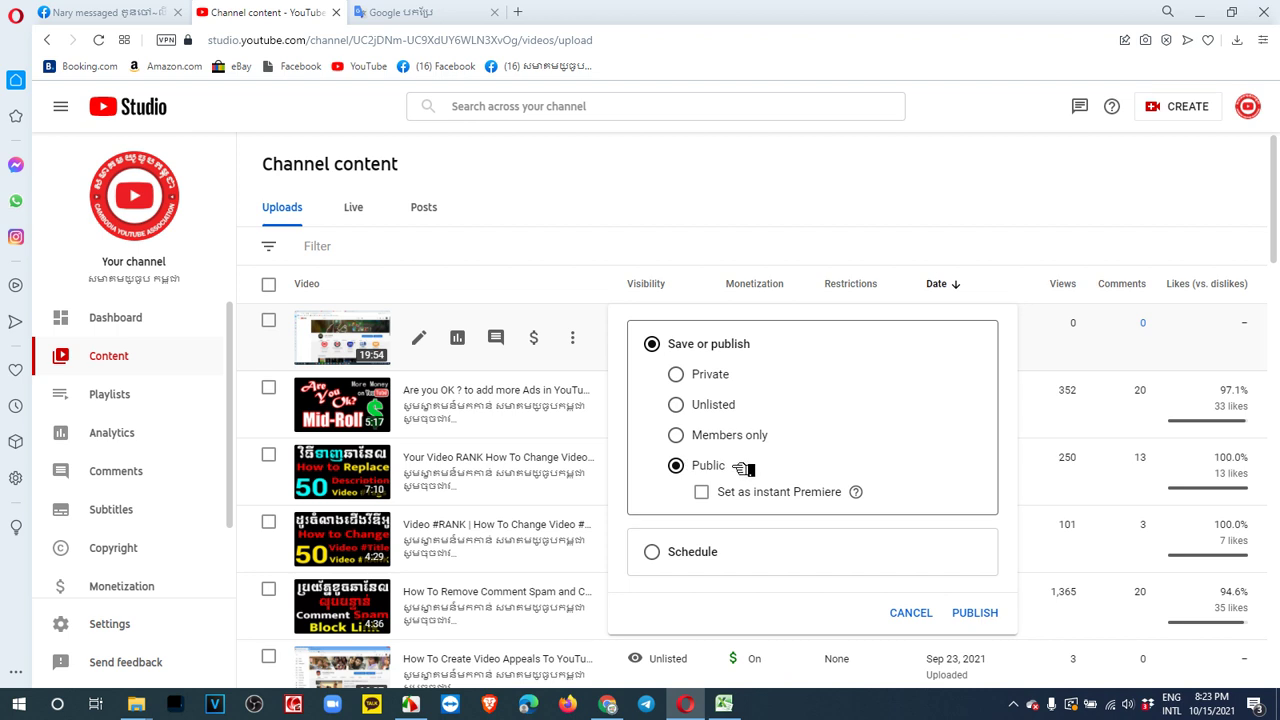
left_click(906, 613)
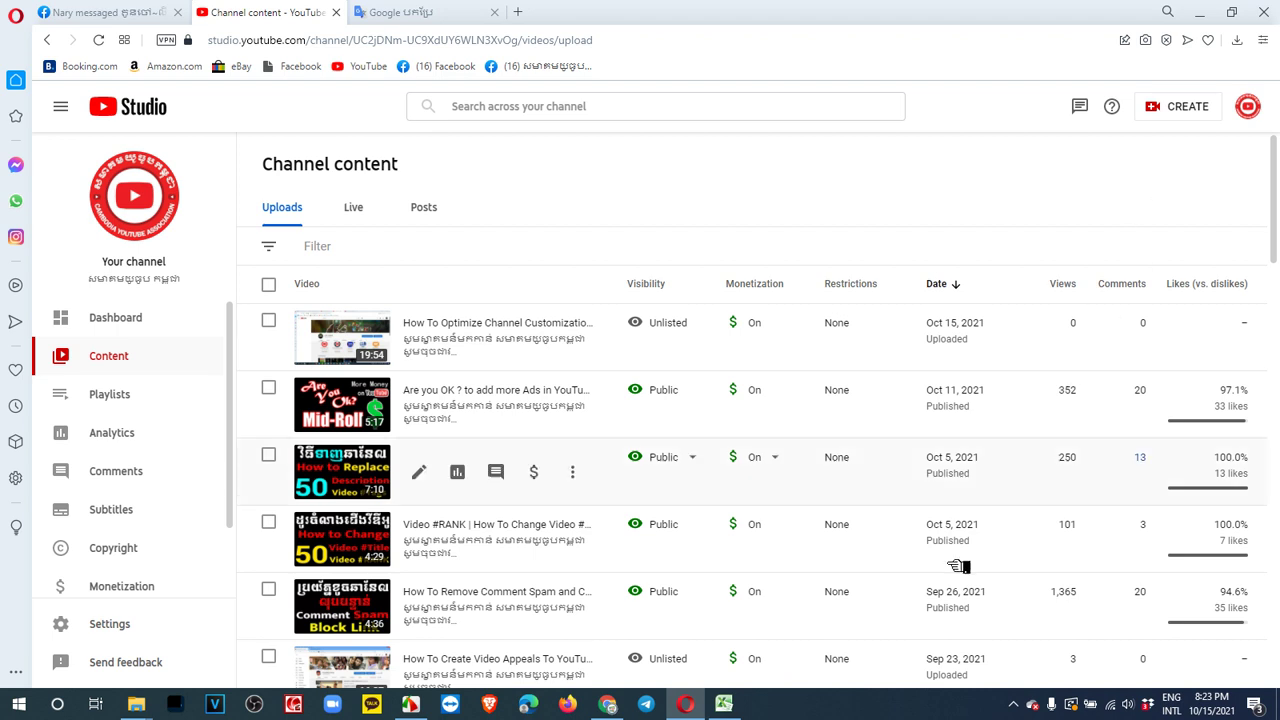
left_click(1015, 704)
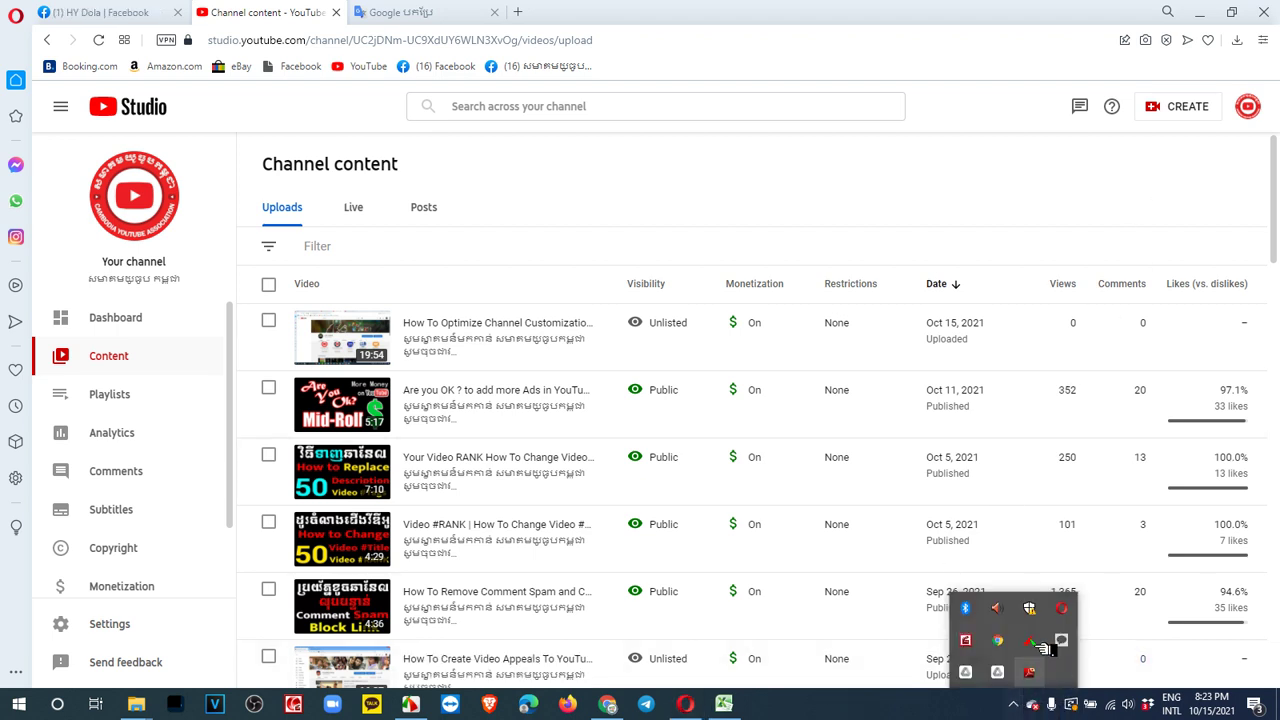
right_click(983, 645)
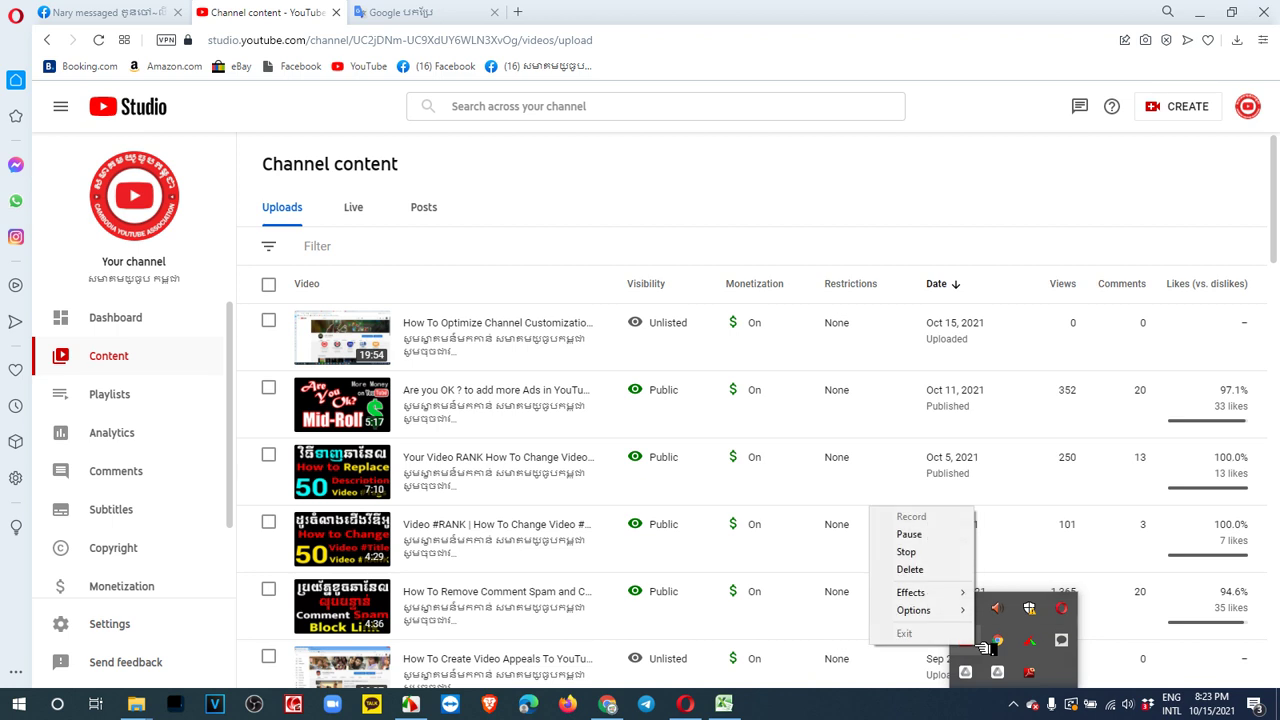